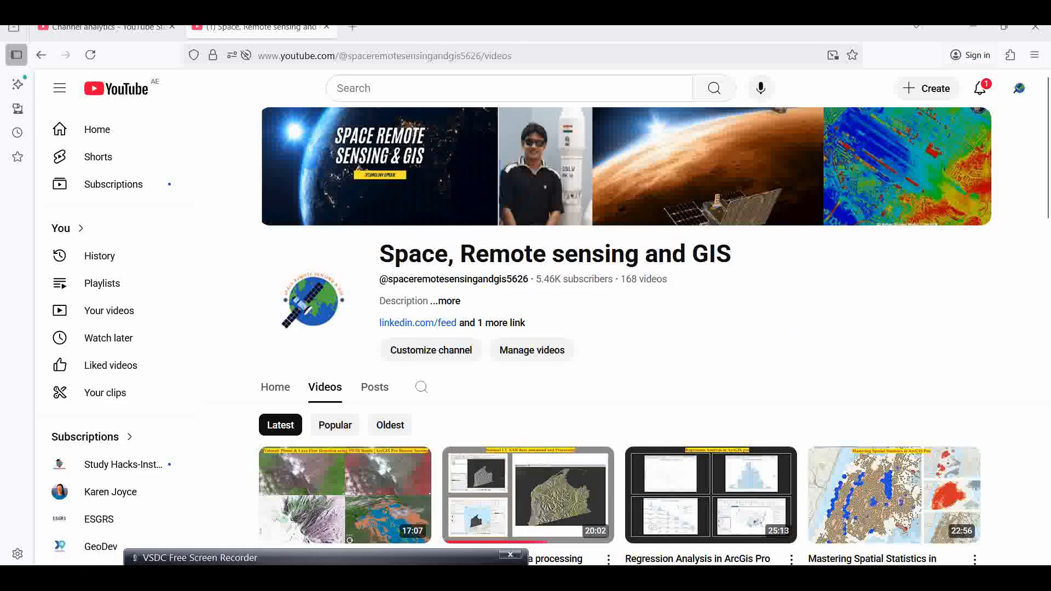
- Switch to ArcGIS Pro and toggle the Before_Flood_Sigma0_VH_db.img layer's visibility off and back on
{"action": "left_click", "coordinate": [708, 578]}
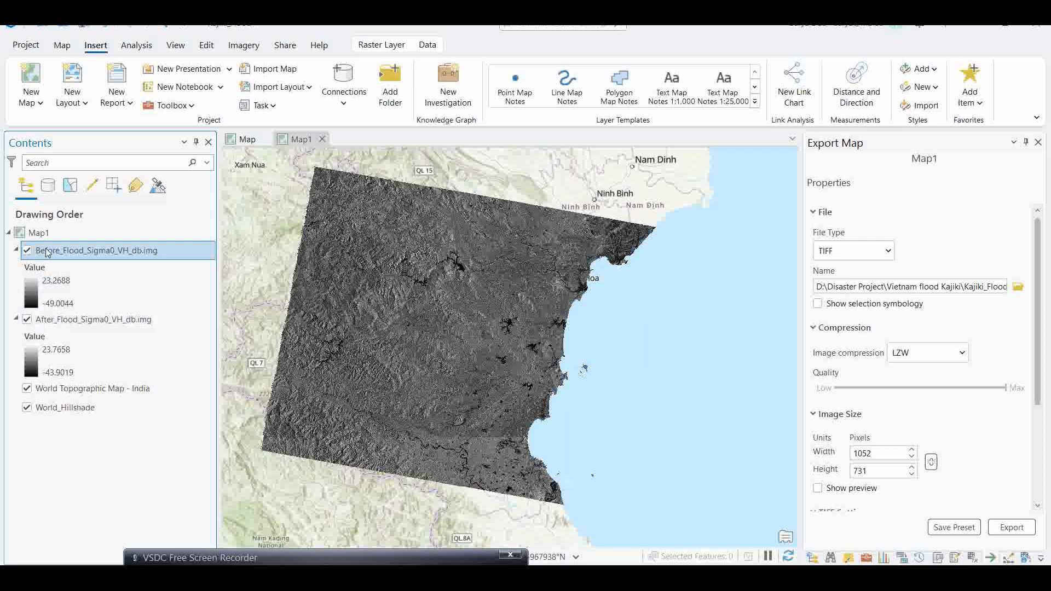
{"action": "left_click", "coordinate": [27, 250]}
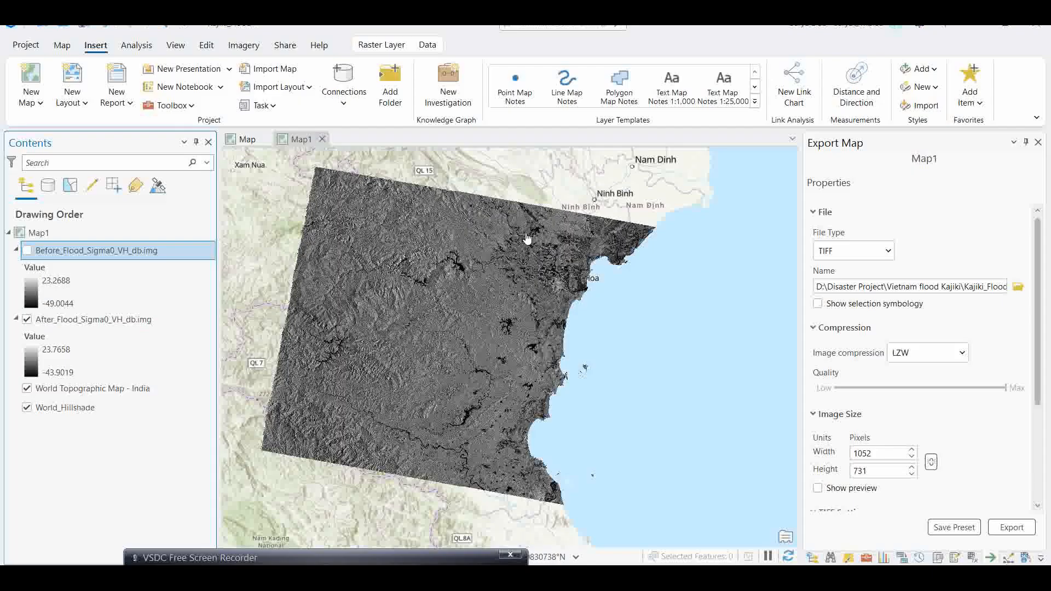
{"action": "left_click", "coordinate": [27, 250]}
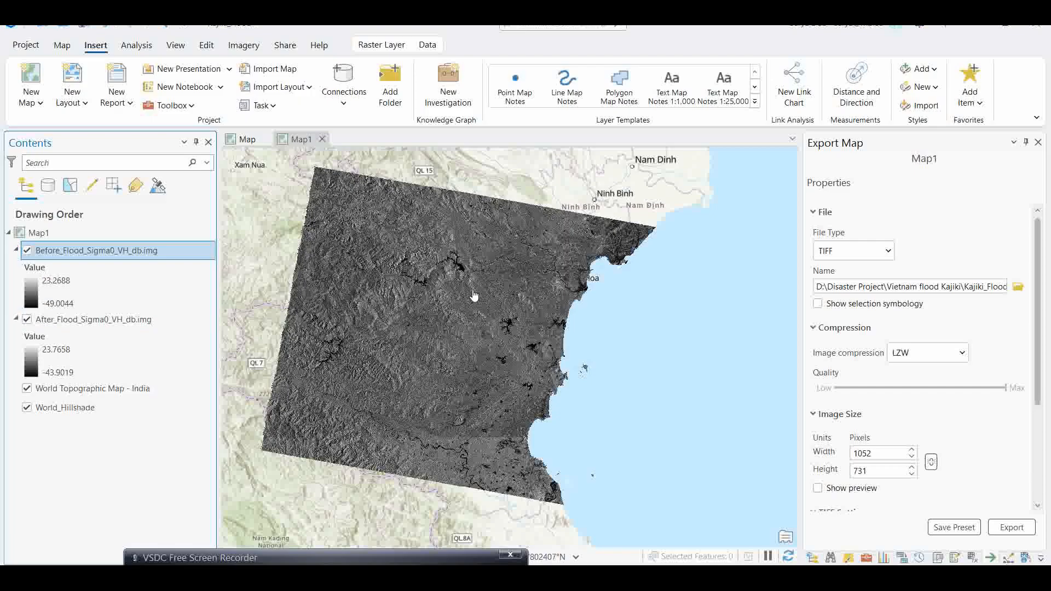
- Open the Geoprocessing pane and browse its Toolboxes list
{"action": "left_click", "coordinate": [866, 557]}
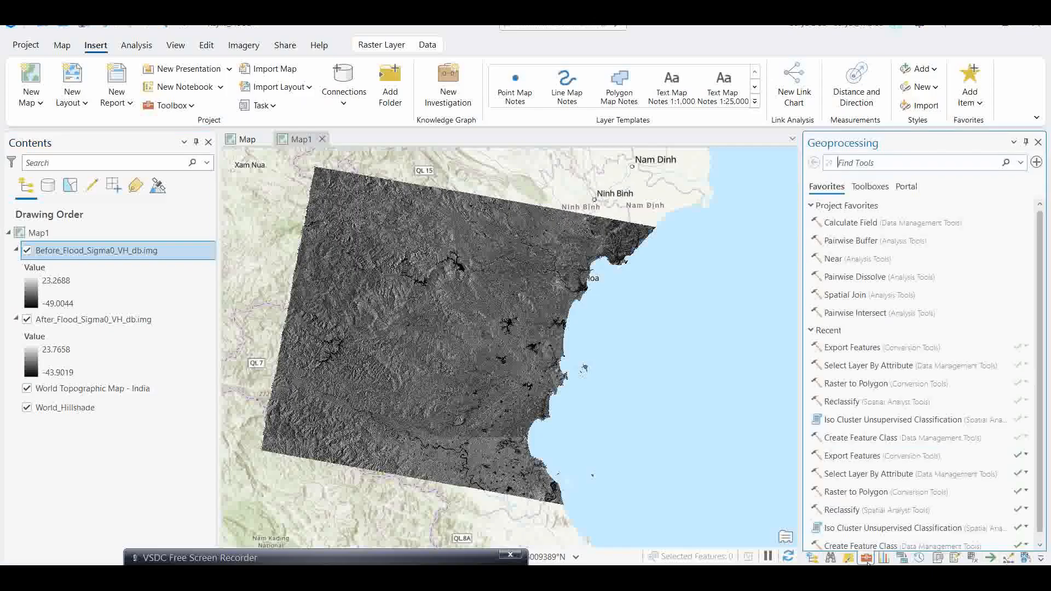
{"action": "left_click", "coordinate": [870, 186]}
{"action": "left_click", "coordinate": [829, 278]}
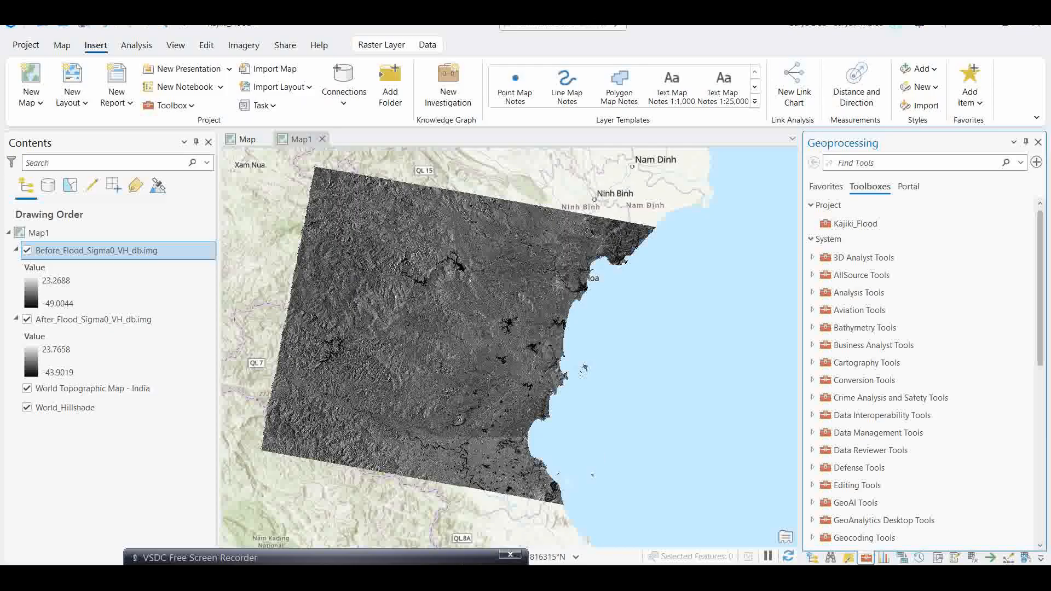
- Switch to File Explorer and browse to the Before Flood folder inside Vietnam flood Kajiki
{"action": "left_click_drag", "start_coordinate": [449, 563], "coordinate": [423, 564]}
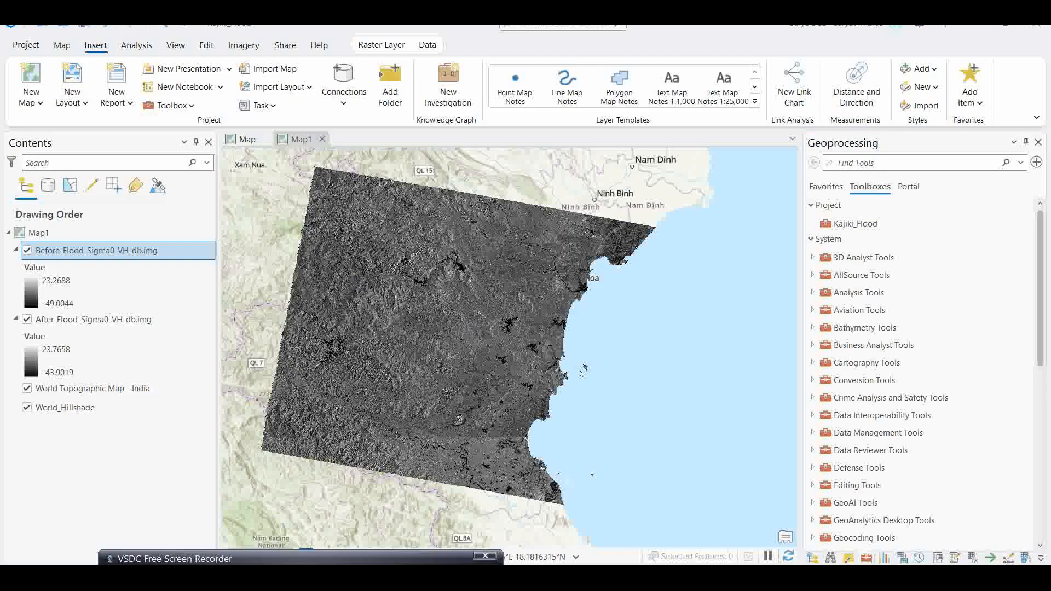
{"action": "left_click", "coordinate": [328, 578]}
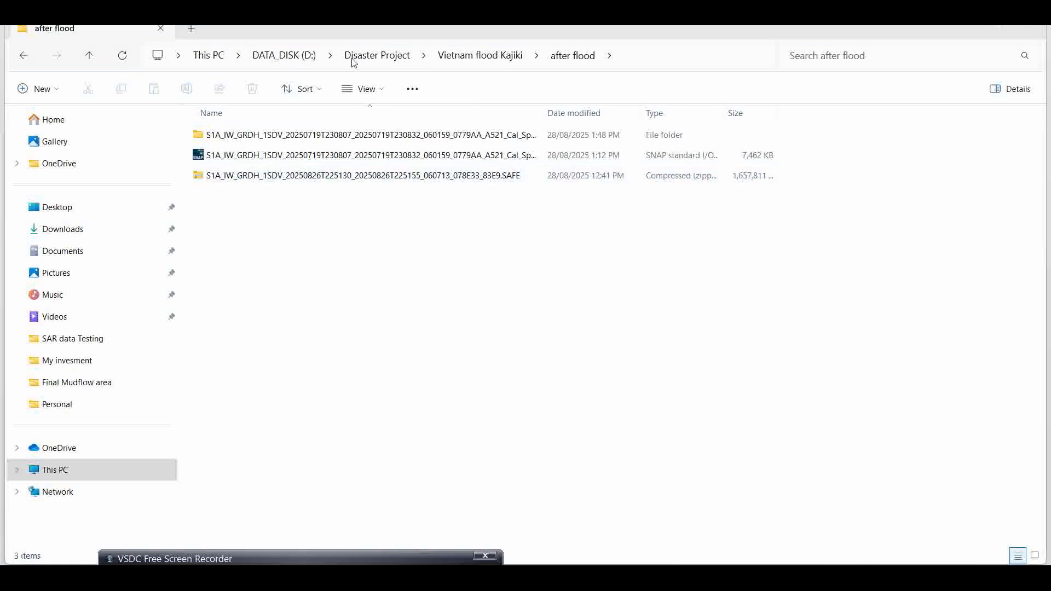
{"action": "left_click", "coordinate": [479, 55]}
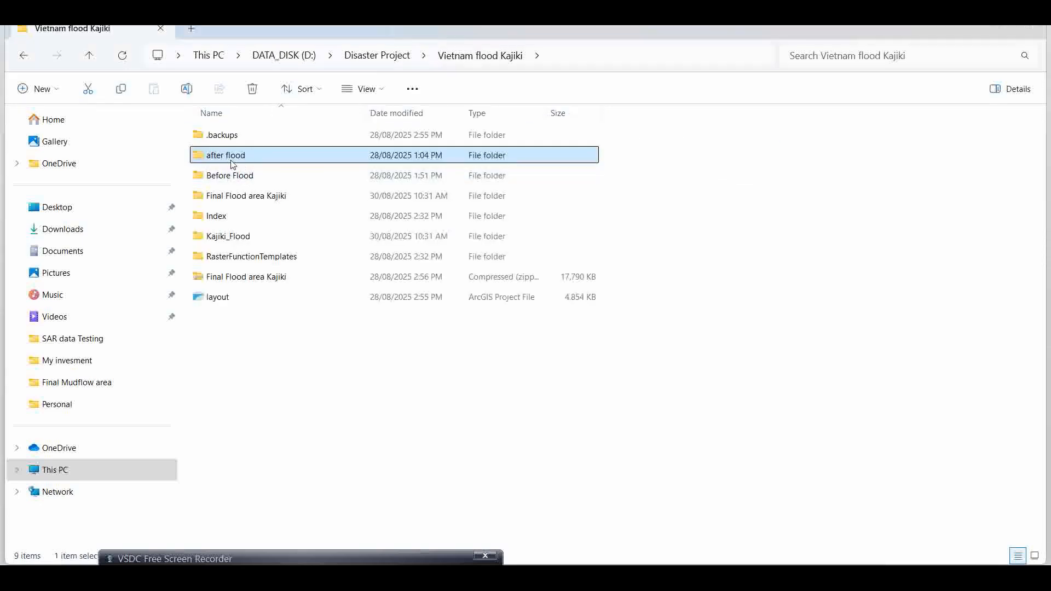
{"action": "double_click", "coordinate": [225, 174]}
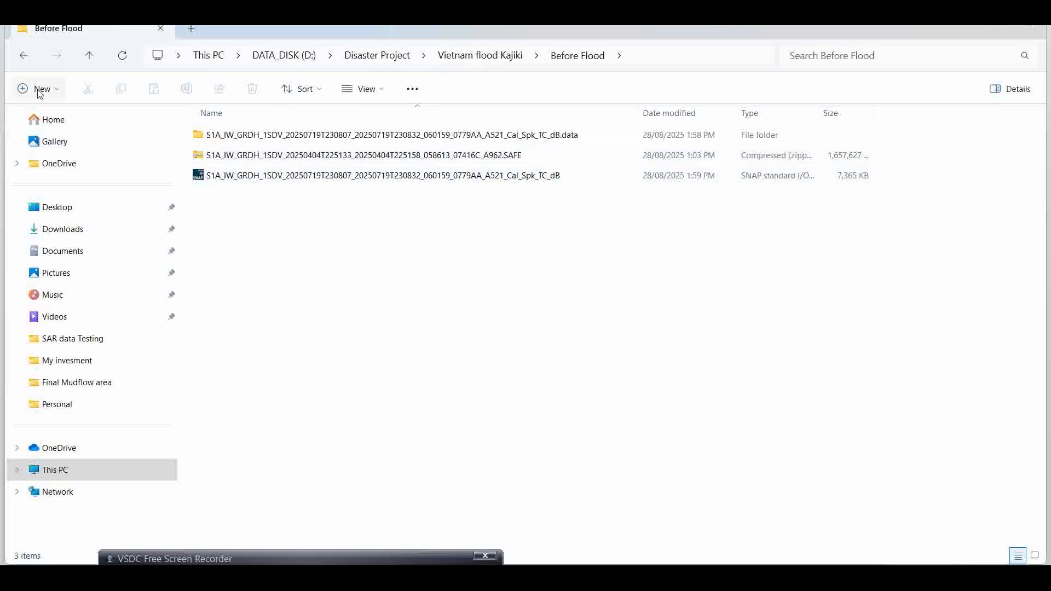
{"action": "left_click", "coordinate": [23, 56]}
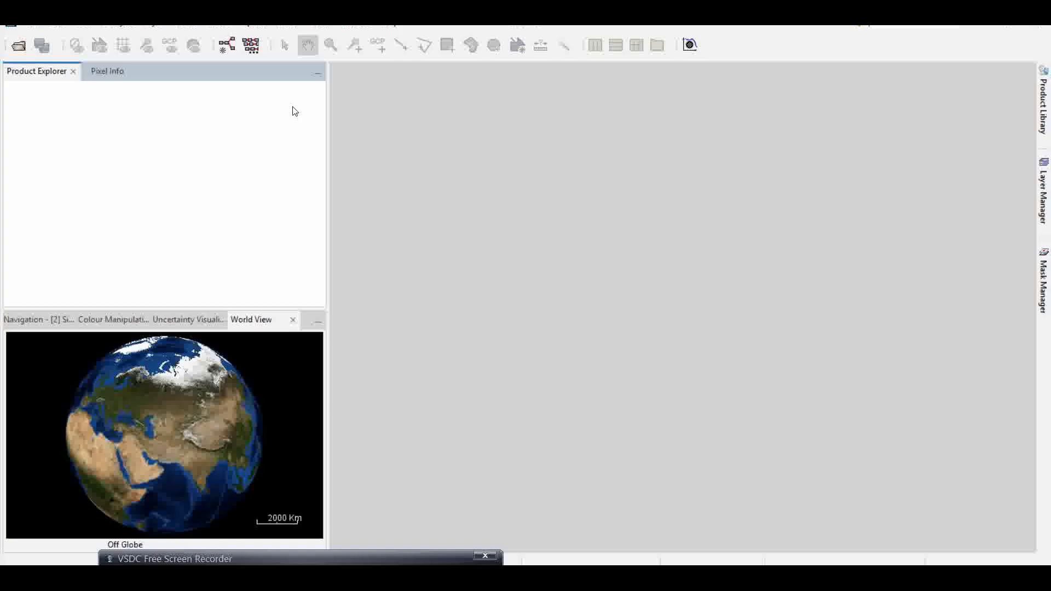
{"action": "left_click", "coordinate": [31, 27]}
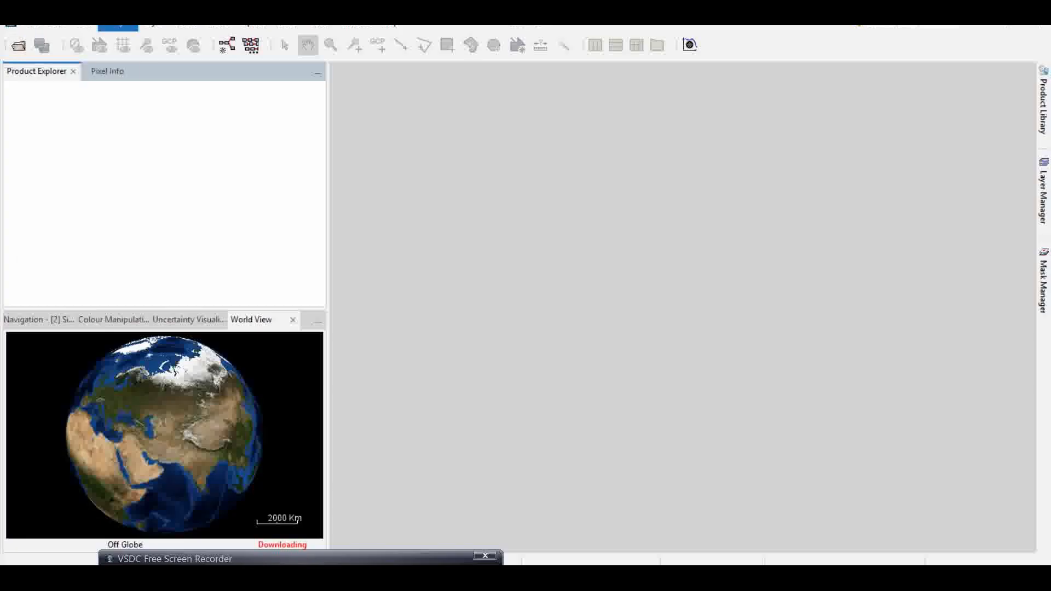
{"action": "mouse_move", "coordinate": [310, 27]}
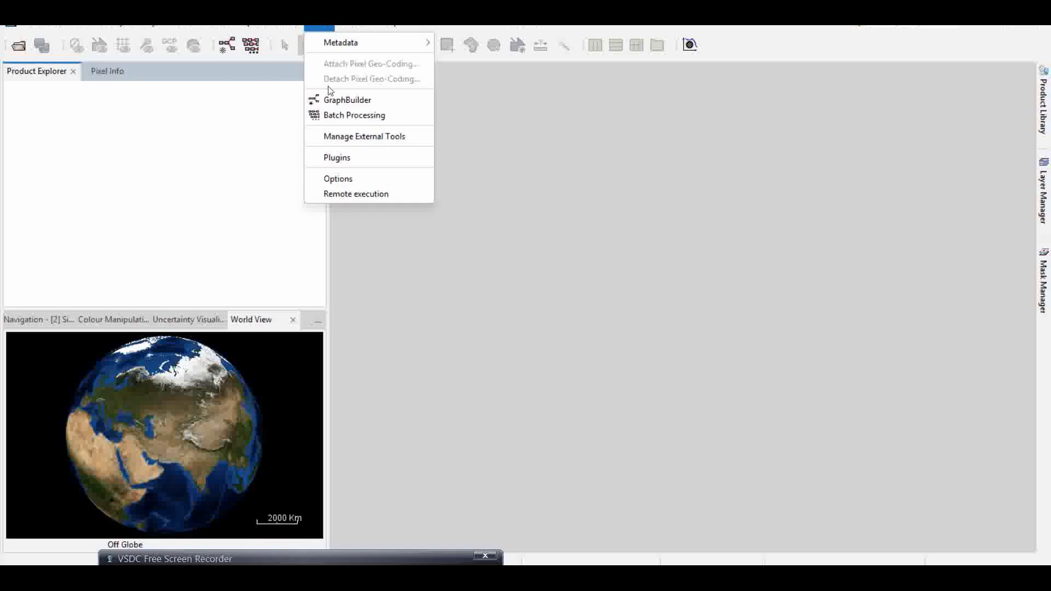
{"action": "left_click", "coordinate": [338, 104]}
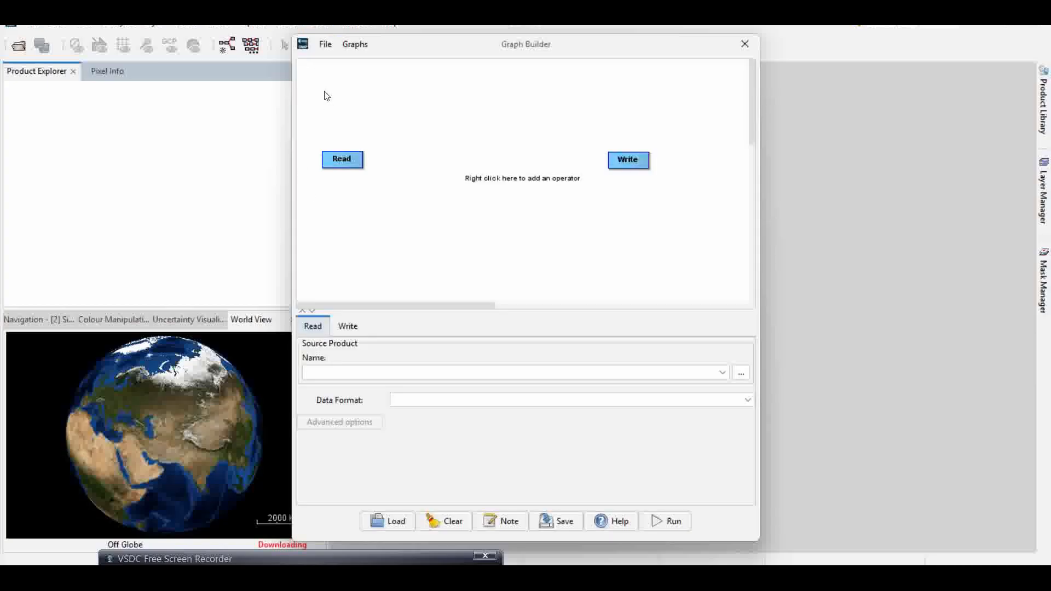
{"action": "left_click", "coordinate": [326, 47]}
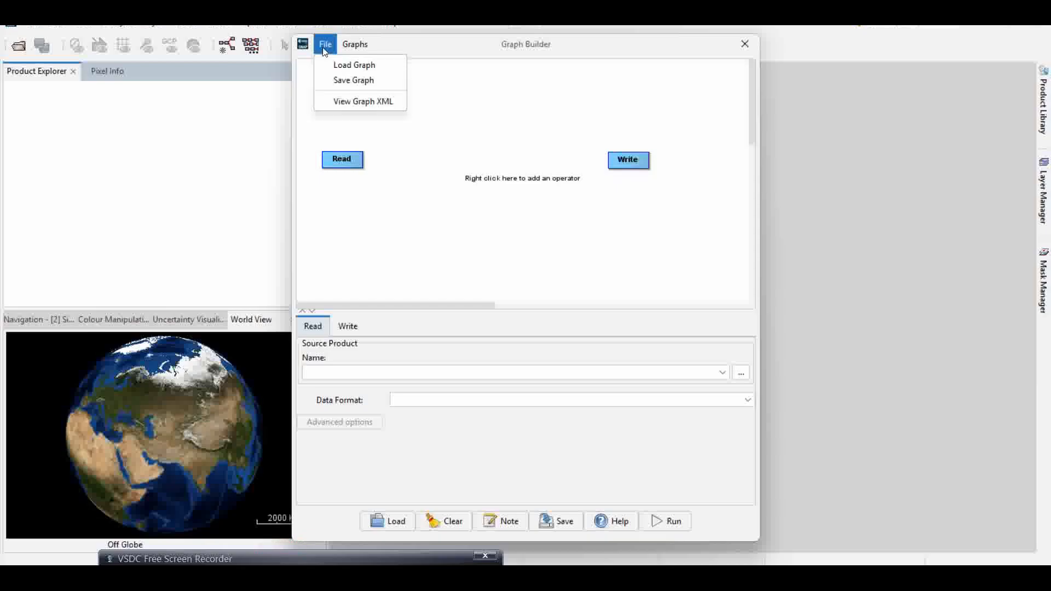
{"action": "left_click", "coordinate": [354, 69]}
{"action": "left_click", "coordinate": [424, 219]}
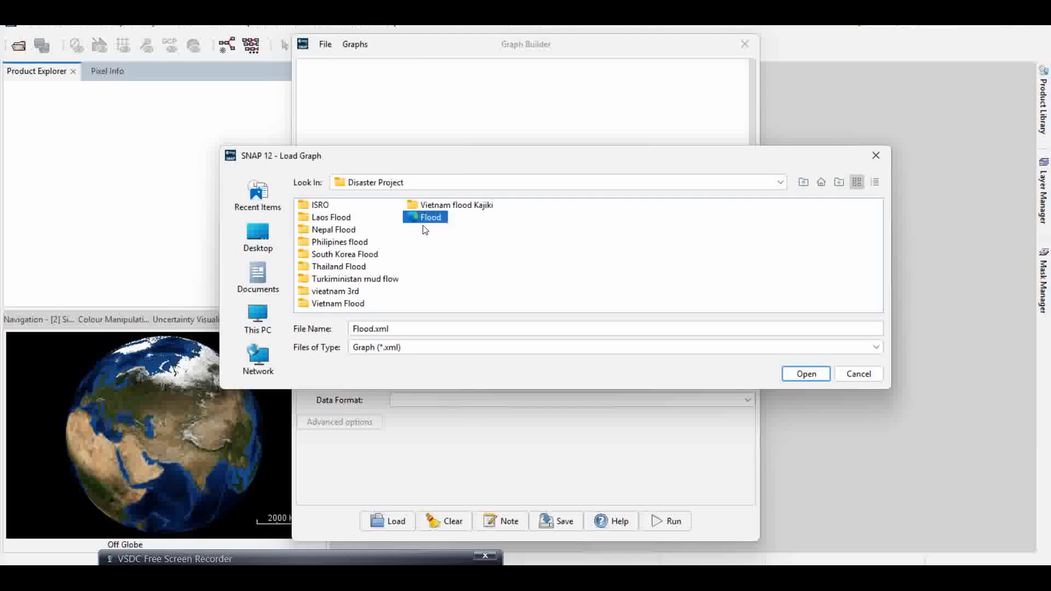
{"action": "left_click", "coordinate": [800, 376]}
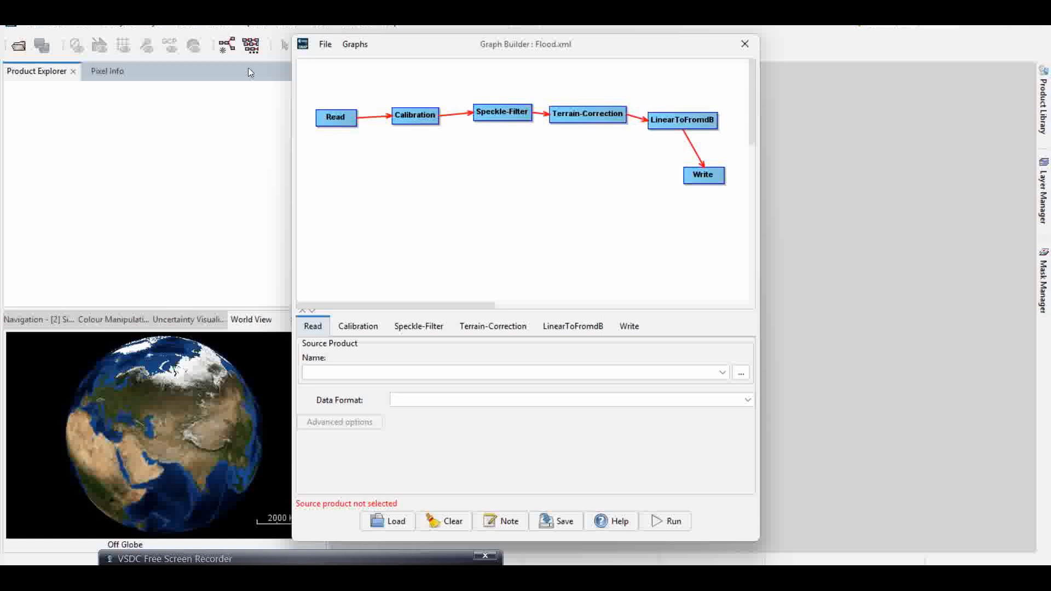
{"action": "left_click", "coordinate": [744, 44]}
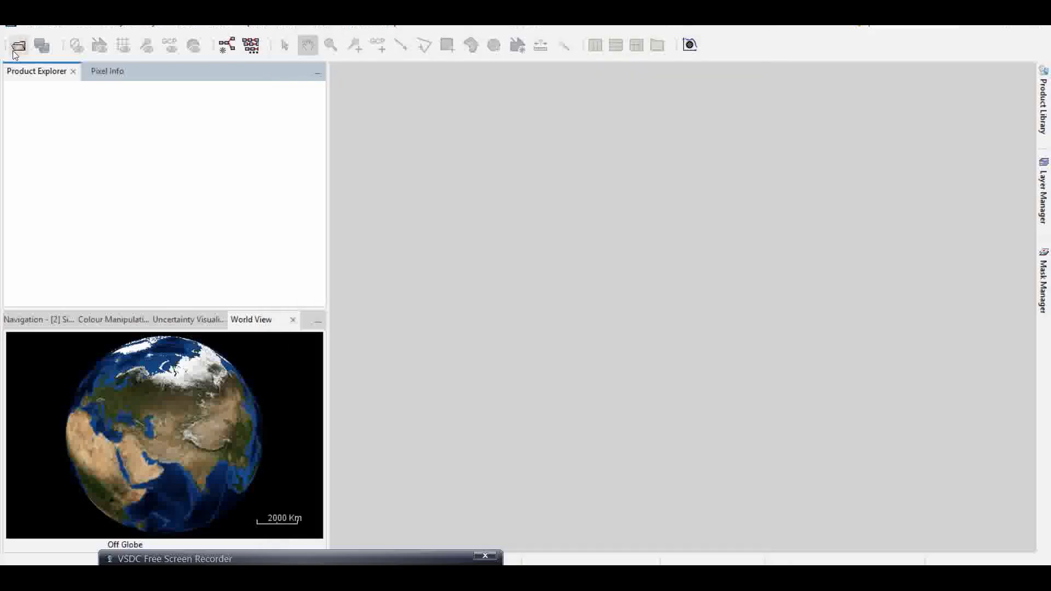
- Open the Sentinel-1 product S1A_IW_GRDH_1SDV_20250404T225133_20250404T225158_058613_07416C_A962.SAFE.zip from the Before Flood folder
{"action": "left_click", "coordinate": [18, 46]}
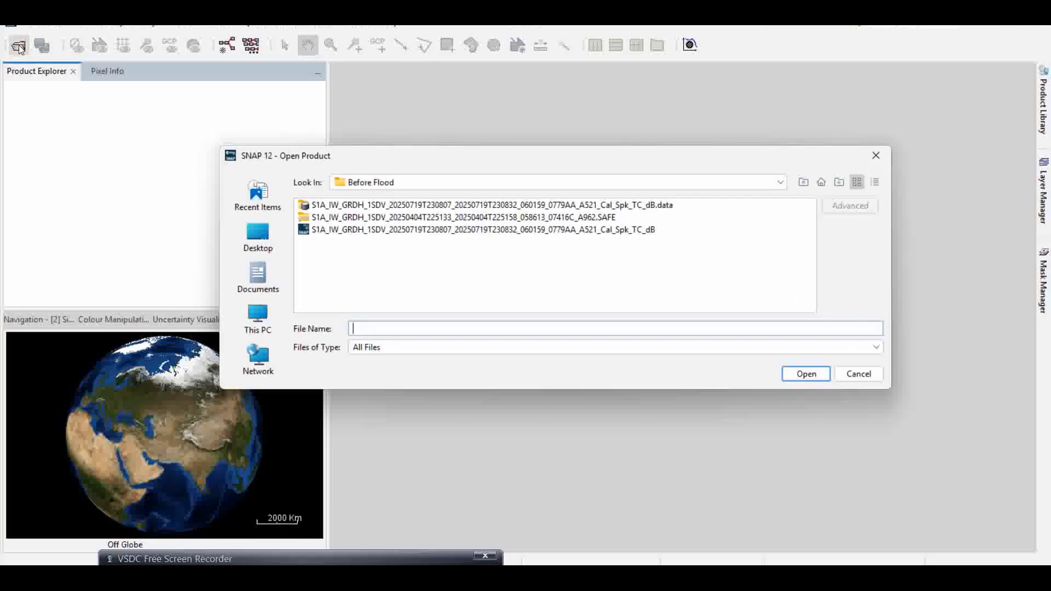
{"action": "left_click", "coordinate": [395, 219]}
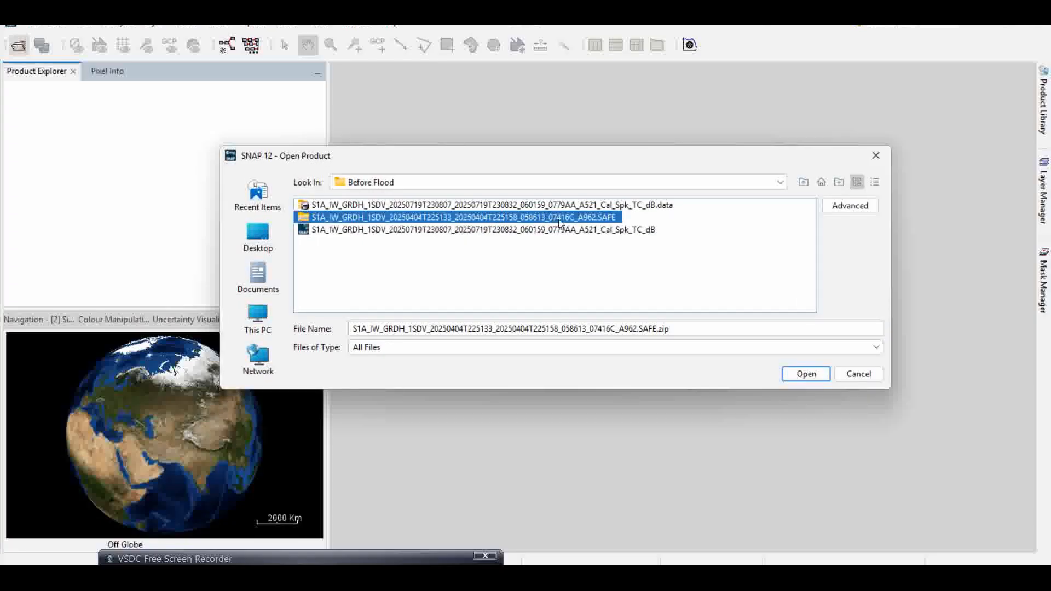
{"action": "left_click", "coordinate": [806, 375]}
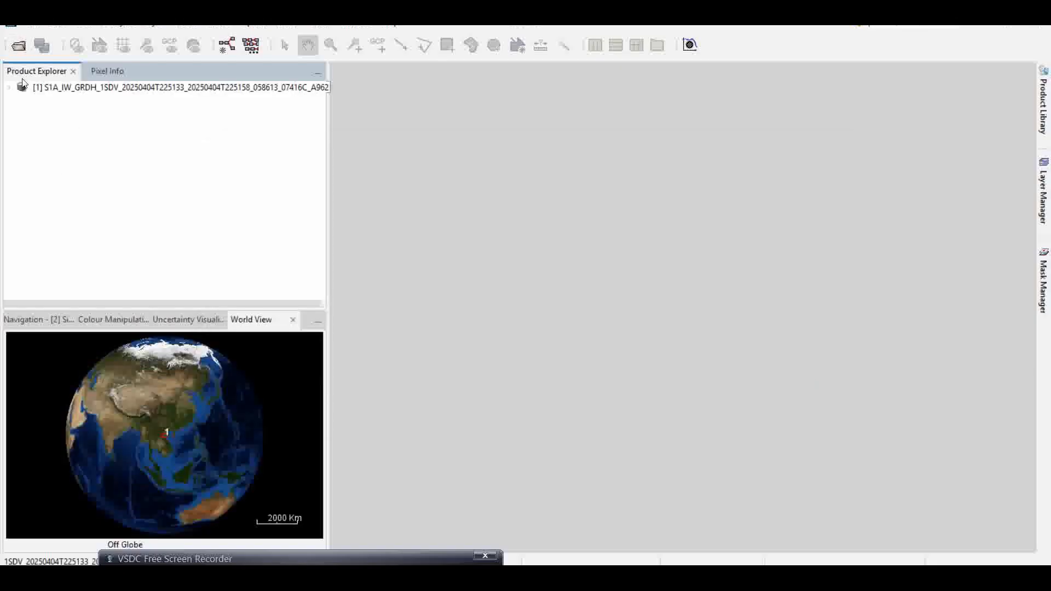
- Open Graph Builder and load the Flood.xml graph with the opened product as source
{"action": "left_click", "coordinate": [320, 28]}
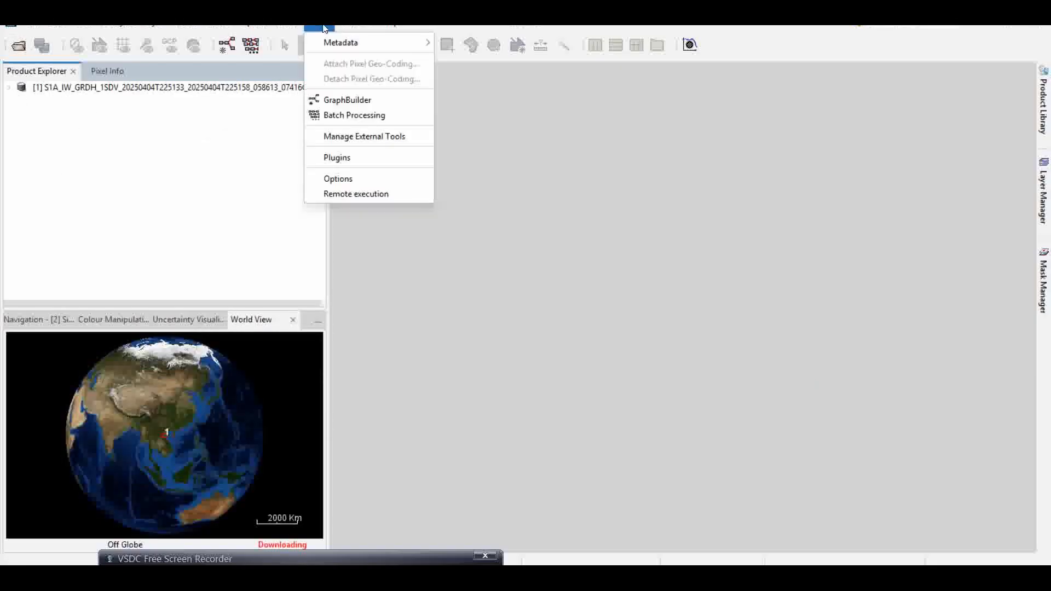
{"action": "left_click", "coordinate": [346, 104]}
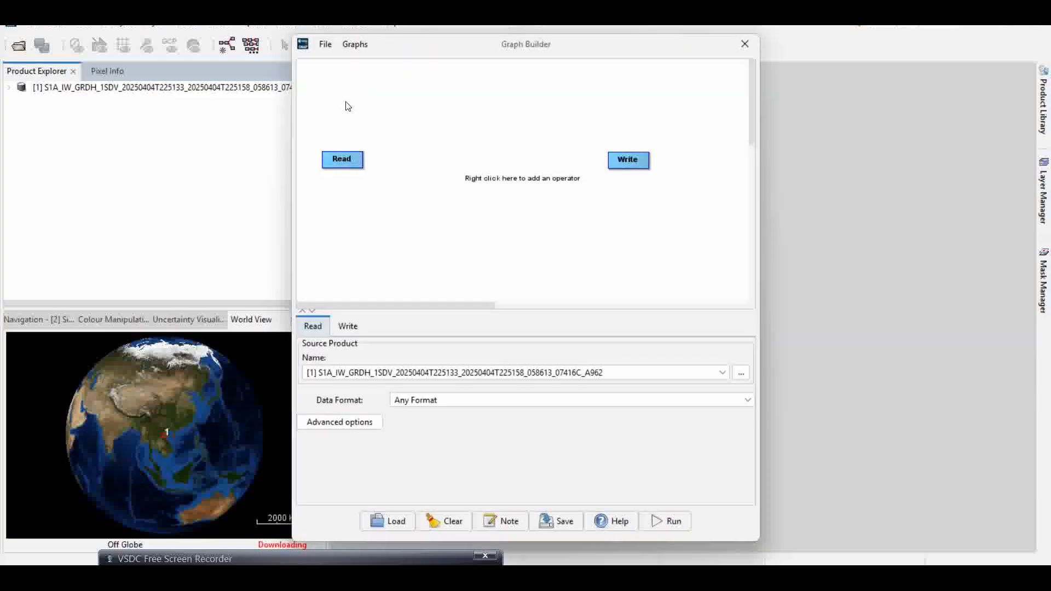
{"action": "left_click", "coordinate": [322, 43]}
{"action": "left_click", "coordinate": [347, 65]}
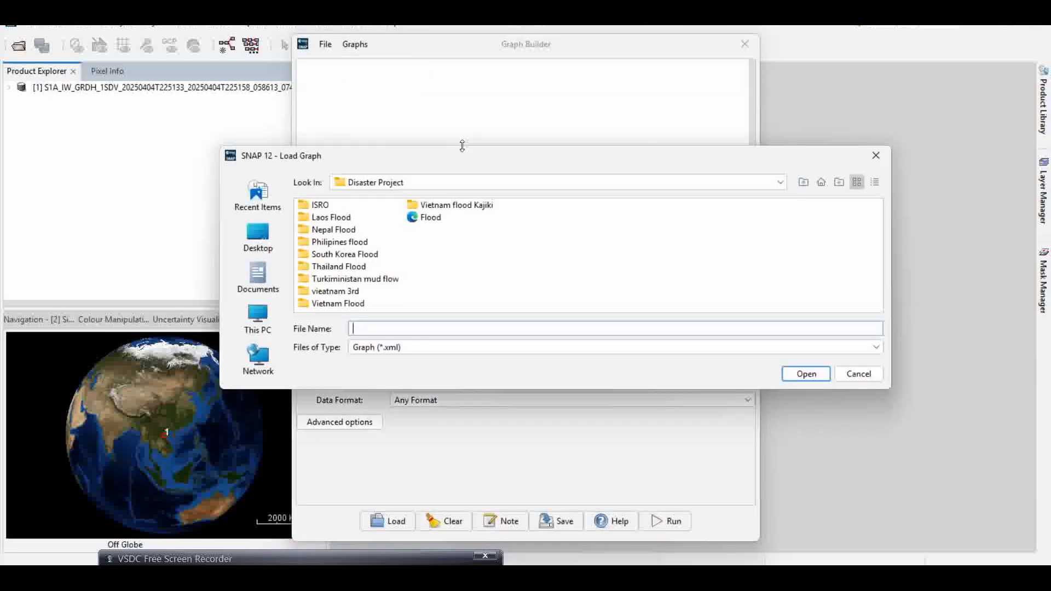
{"action": "left_click", "coordinate": [430, 219]}
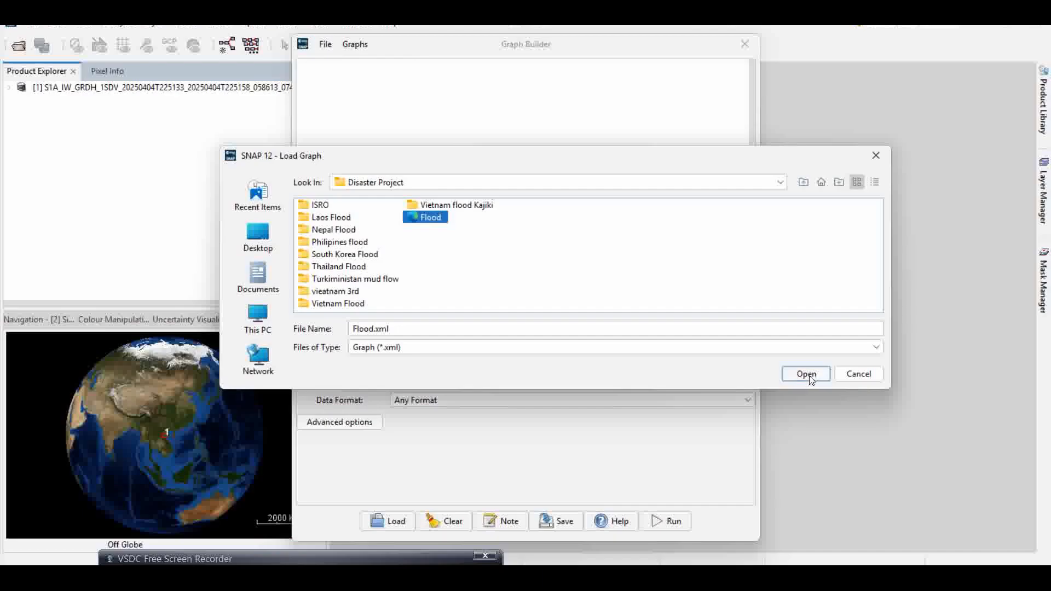
{"action": "left_click", "coordinate": [810, 377]}
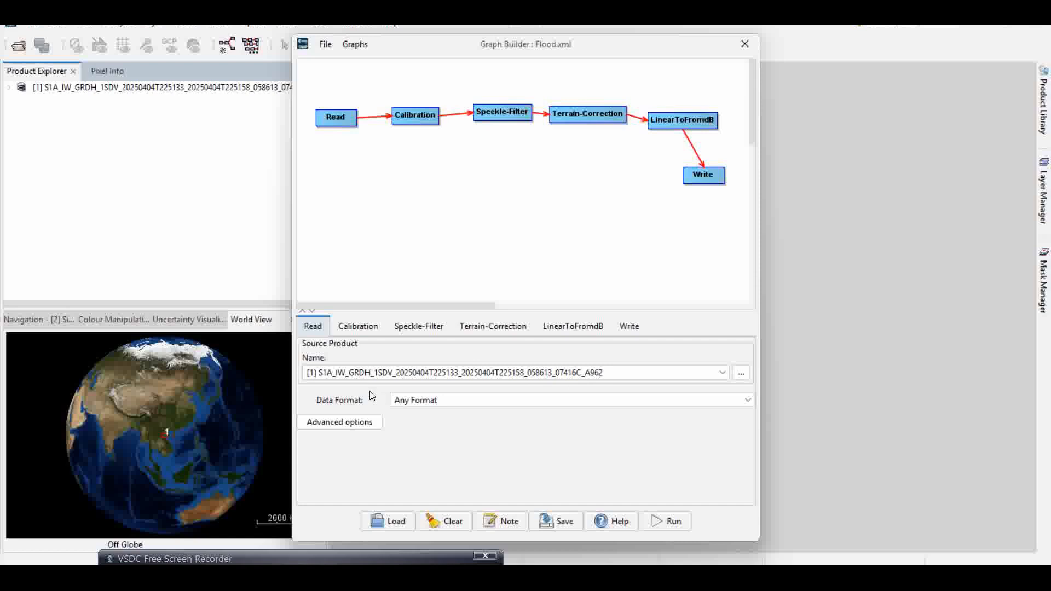
{"action": "left_click", "coordinate": [77, 91]}
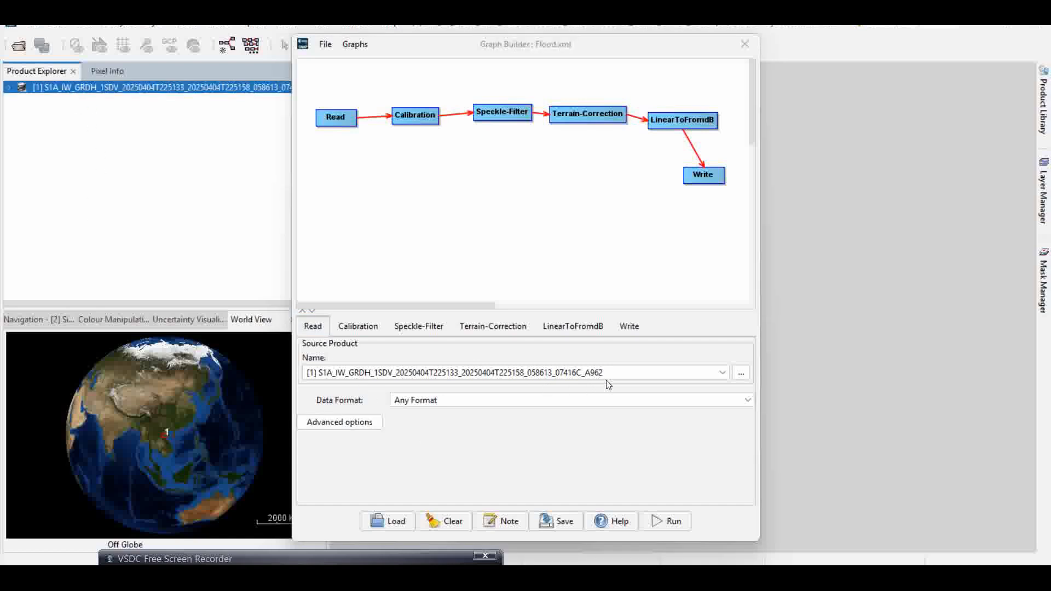
{"action": "left_click_drag", "start_coordinate": [476, 51], "coordinate": [510, 71]}
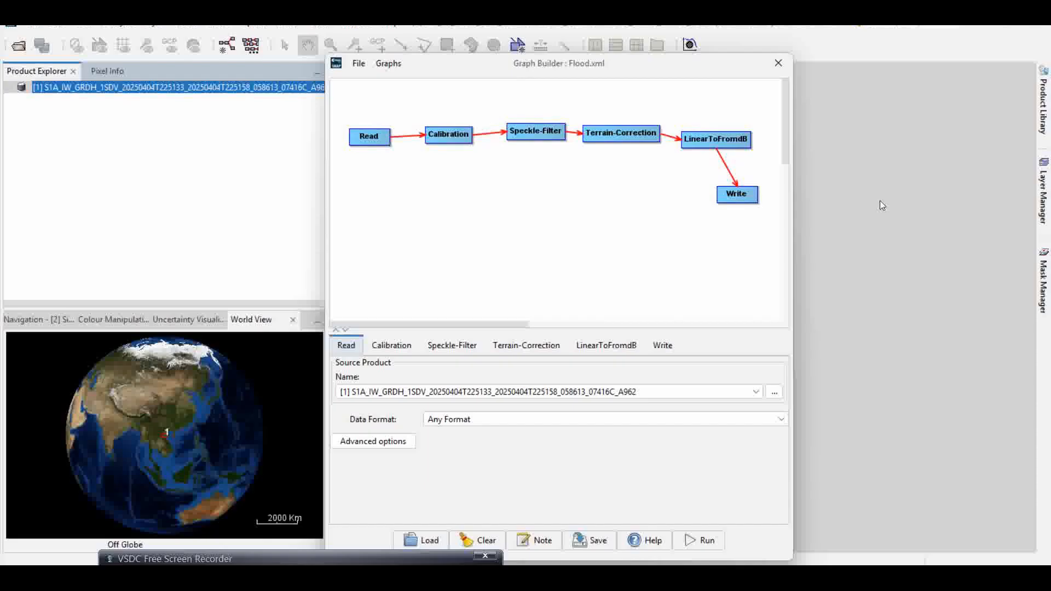
{"action": "left_click", "coordinate": [277, 28]}
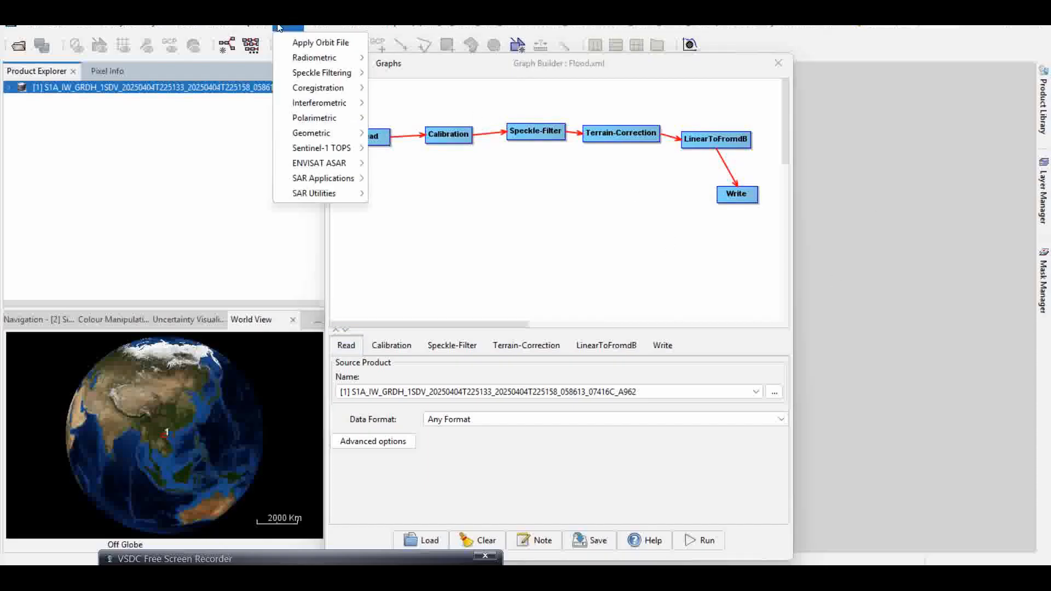
{"action": "mouse_move", "coordinate": [329, 58]}
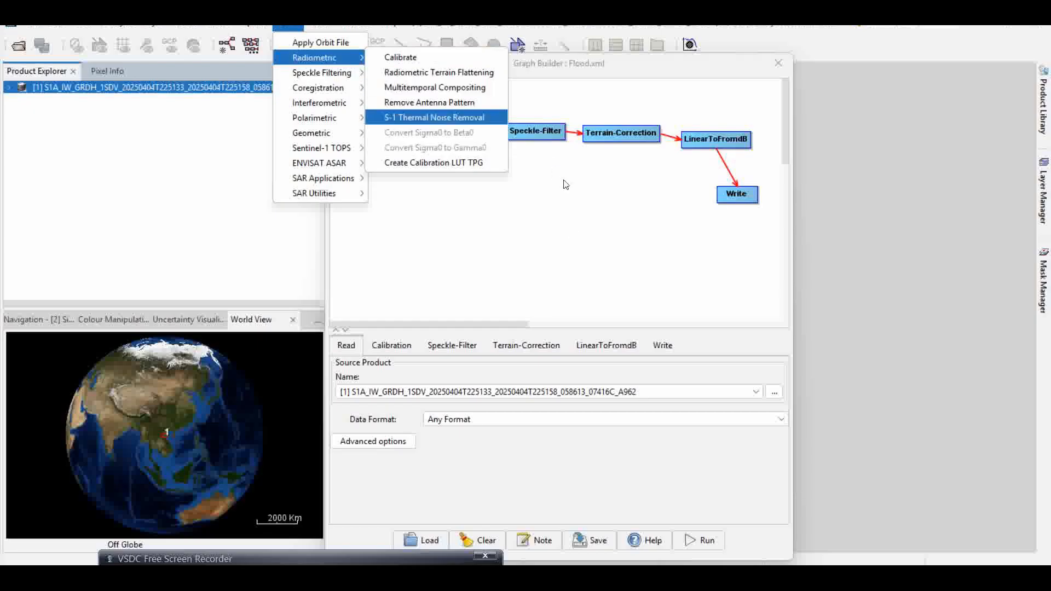
{"action": "left_click", "coordinate": [401, 57]}
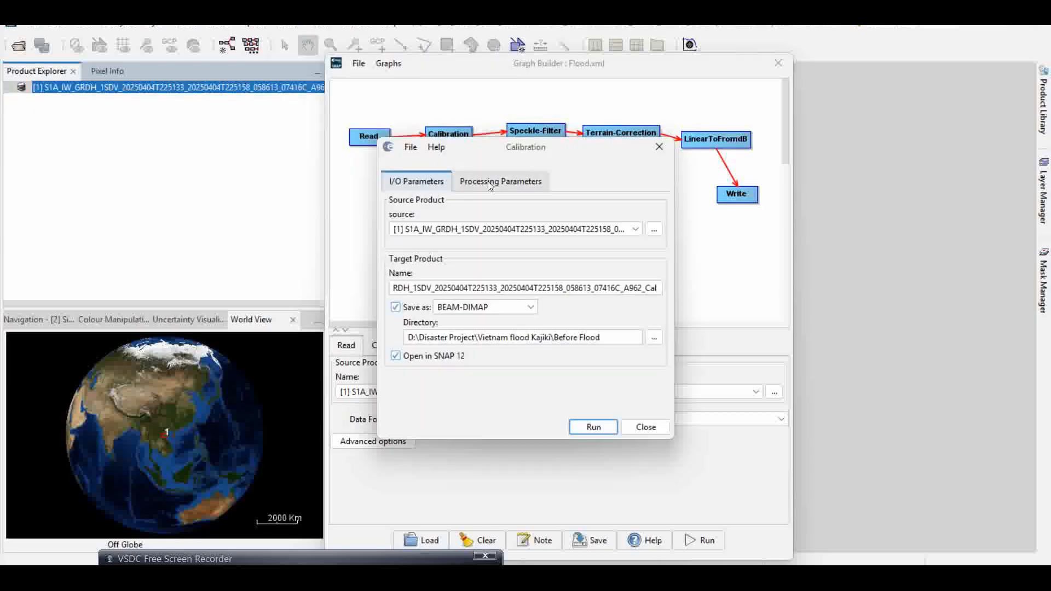
{"action": "left_click", "coordinate": [644, 427]}
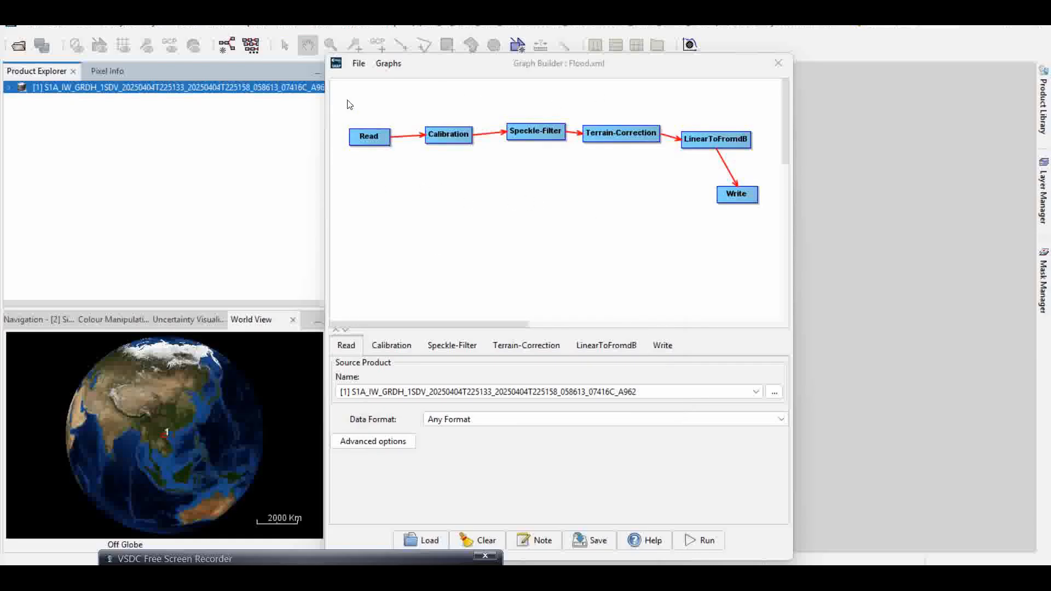
- Add a Radiometric Calibration operator node to the graph
{"action": "right_click", "coordinate": [387, 190]}
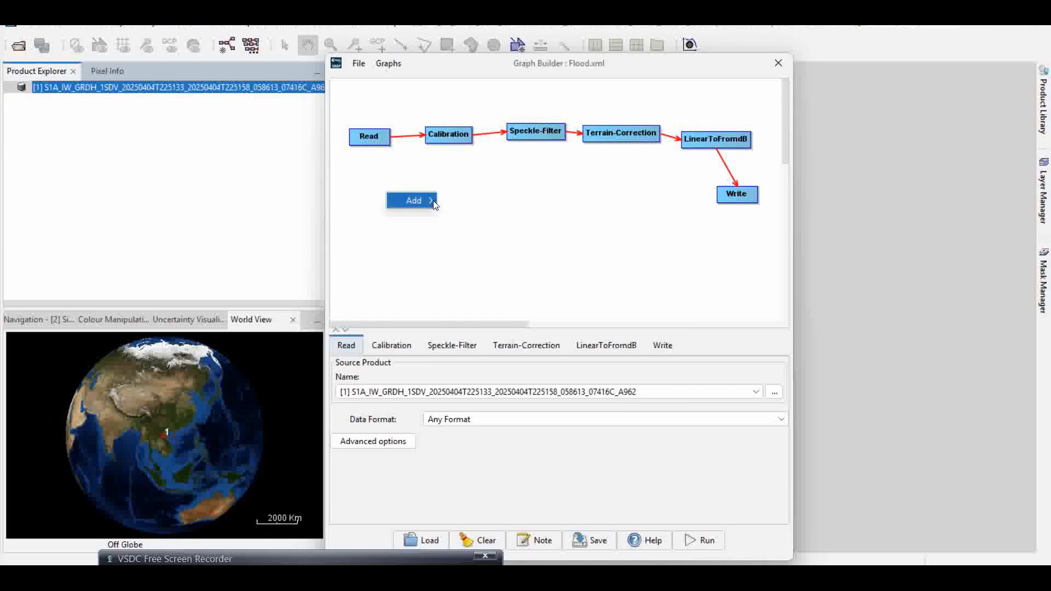
{"action": "mouse_move", "coordinate": [435, 204]}
{"action": "mouse_move", "coordinate": [493, 233]}
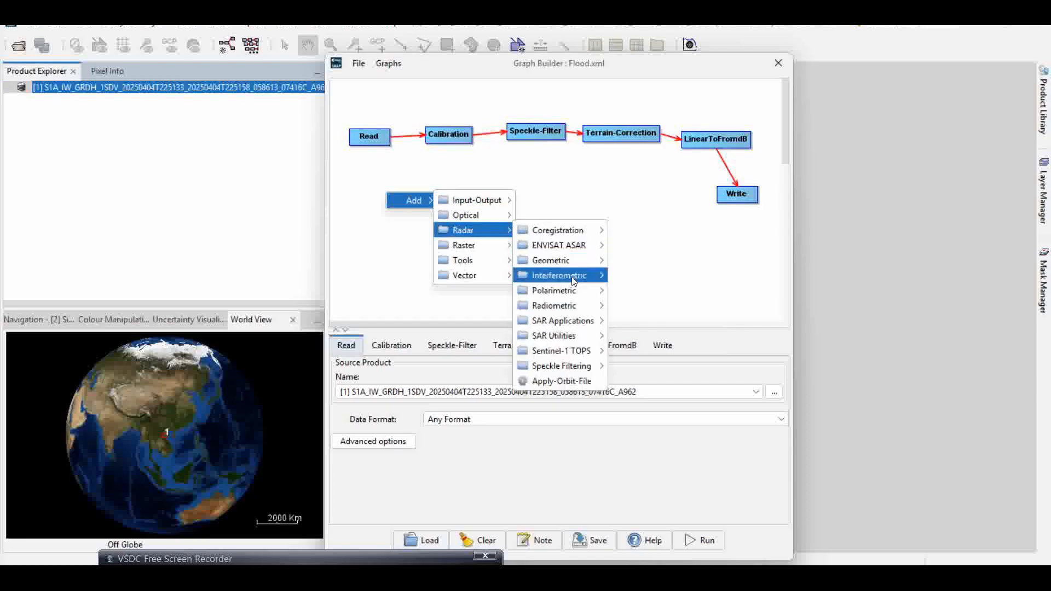
{"action": "mouse_move", "coordinate": [595, 233]}
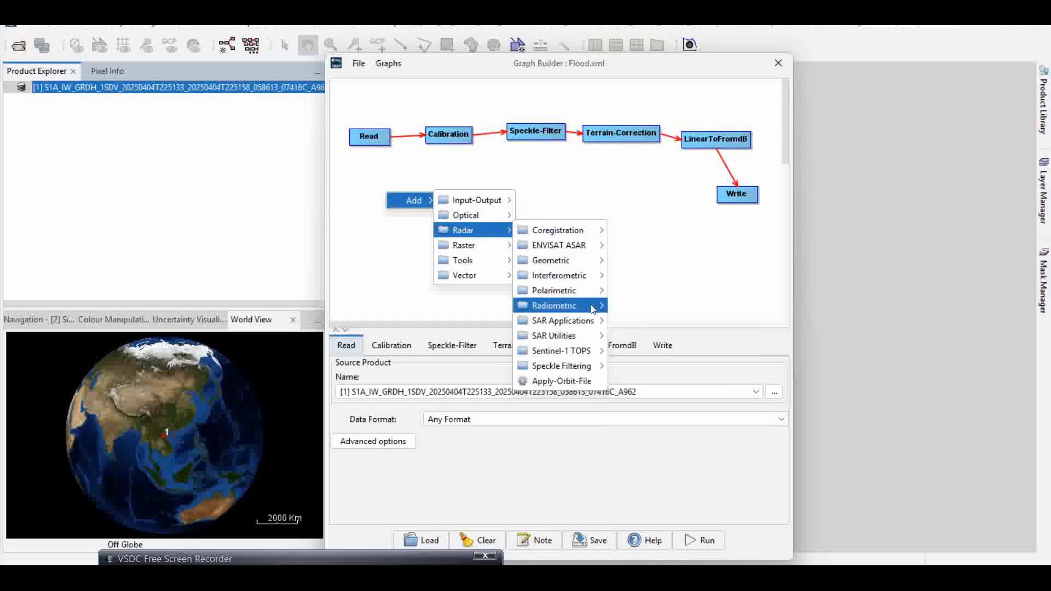
{"action": "mouse_move", "coordinate": [597, 306]}
{"action": "left_click", "coordinate": [636, 307]}
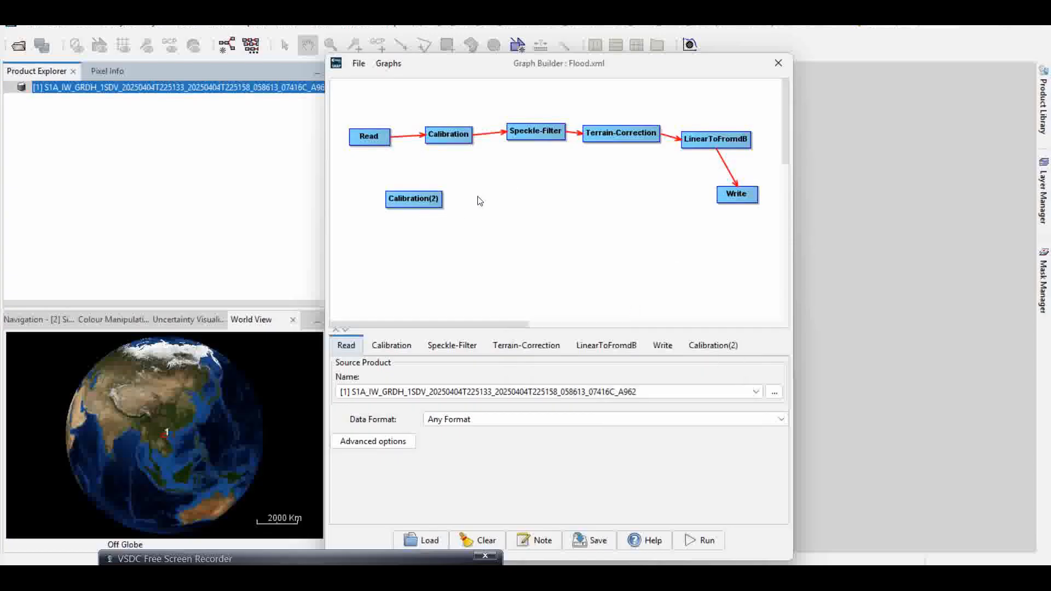
- Delete the extra Calibration(2) node from the graph
{"action": "left_click", "coordinate": [412, 203]}
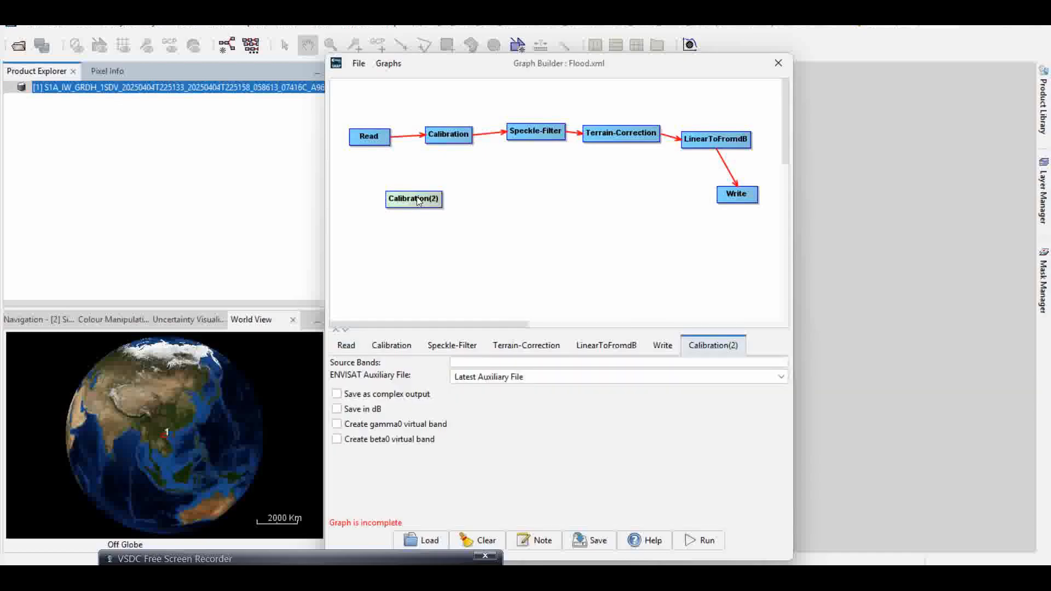
{"action": "right_click", "coordinate": [417, 203]}
{"action": "left_click", "coordinate": [449, 221]}
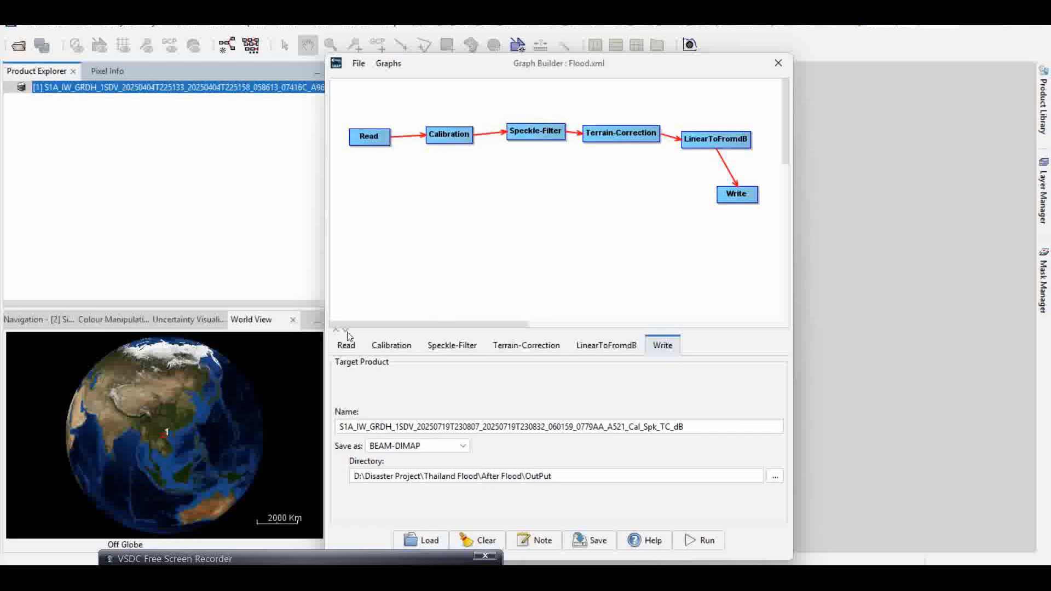
- Review the parameters of each operator in the graph, including the Write node's output directory browser
{"action": "left_click", "coordinate": [385, 350]}
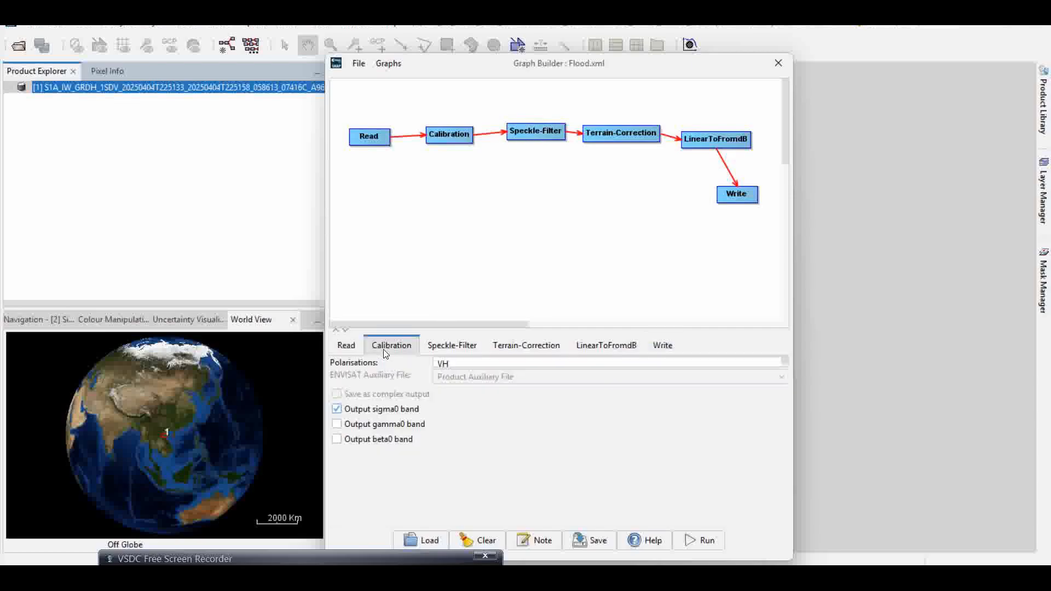
{"action": "left_click", "coordinate": [349, 347]}
{"action": "left_click", "coordinate": [390, 349]}
{"action": "left_click", "coordinate": [448, 352]}
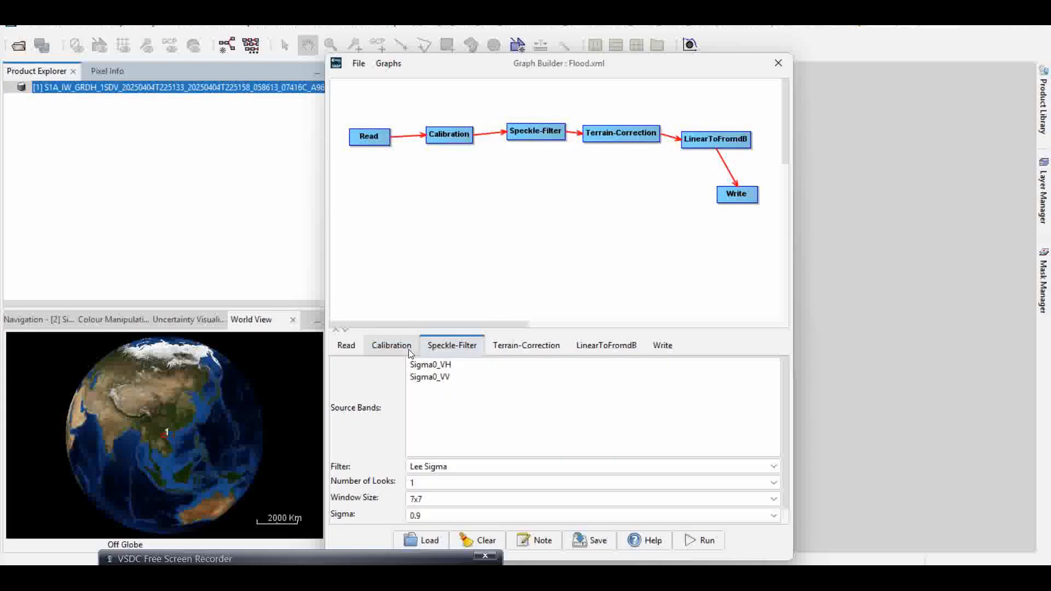
{"action": "left_click", "coordinate": [409, 349]}
{"action": "left_click", "coordinate": [455, 349]}
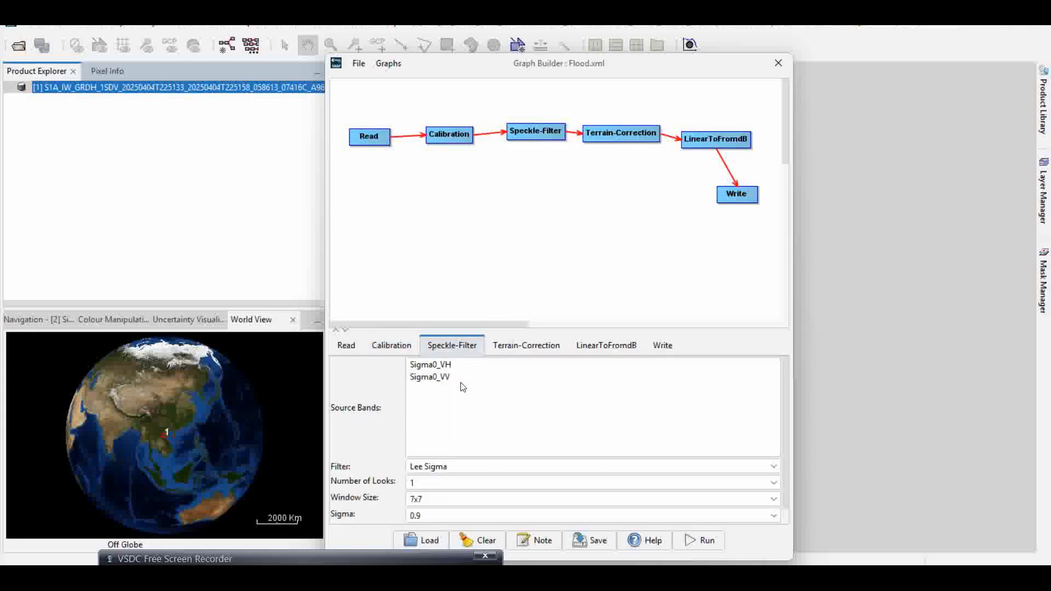
{"action": "left_click", "coordinate": [533, 347]}
{"action": "left_click", "coordinate": [600, 346]}
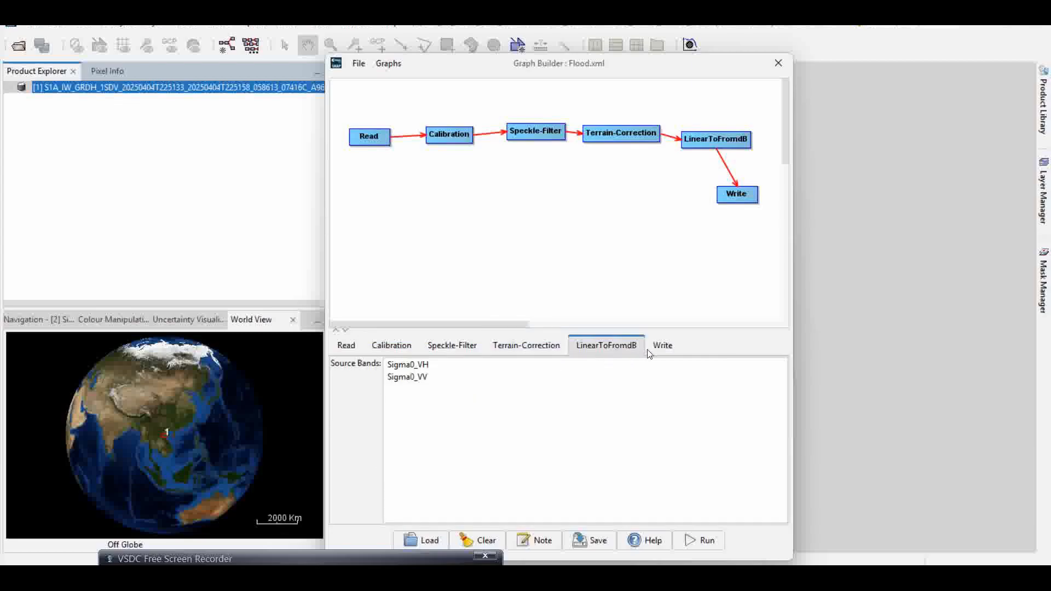
{"action": "left_click", "coordinate": [663, 346]}
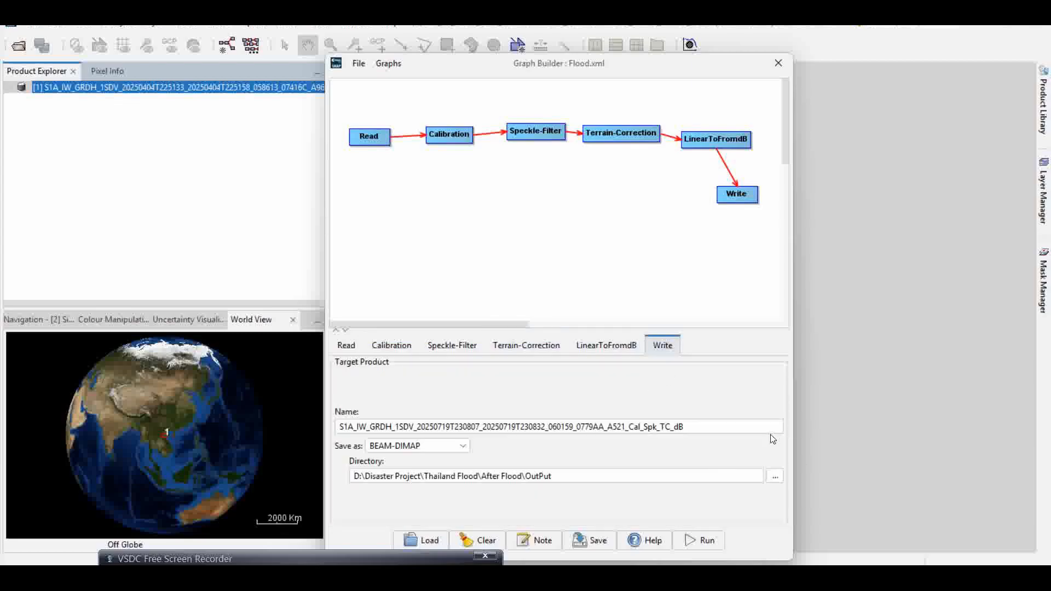
{"action": "left_click", "coordinate": [775, 477]}
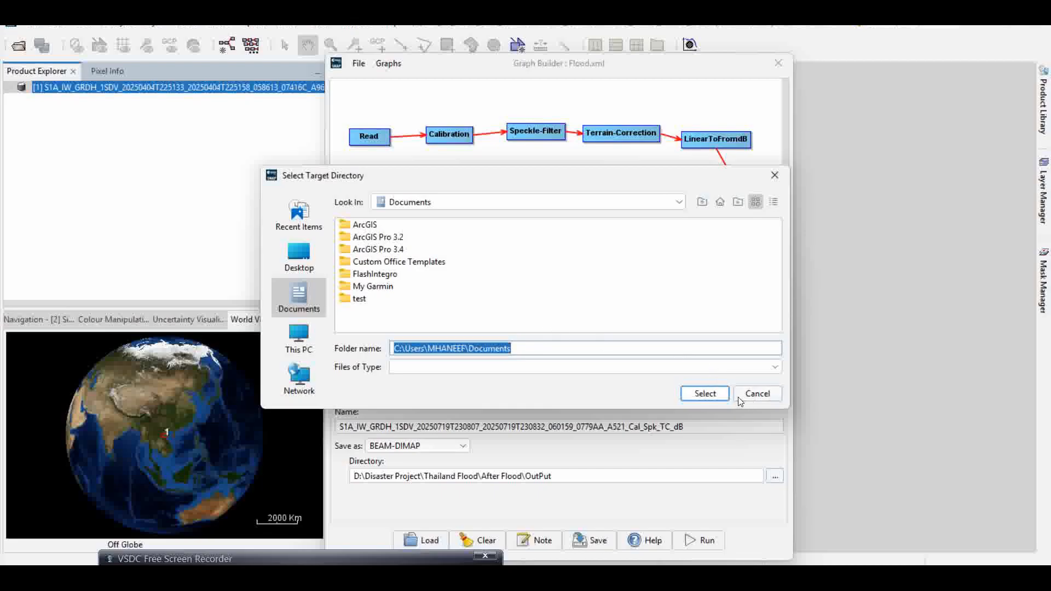
{"action": "left_click", "coordinate": [756, 395]}
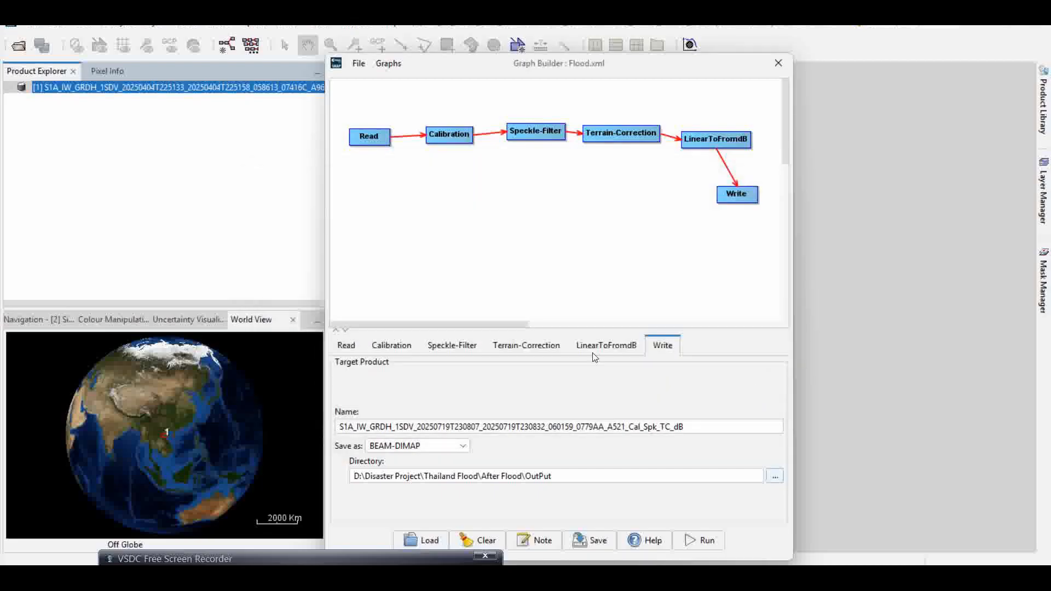
- Switch to the Kajiki_Flood project in ArcGIS Pro
{"action": "left_click_drag", "start_coordinate": [592, 57], "coordinate": [747, 41]}
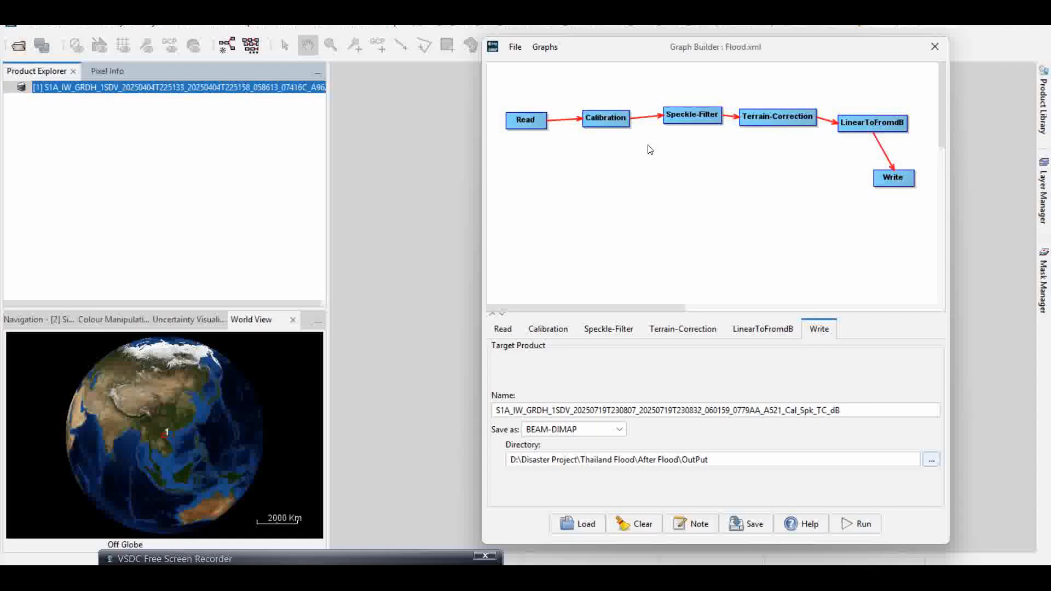
{"action": "mouse_move", "coordinate": [710, 577]}
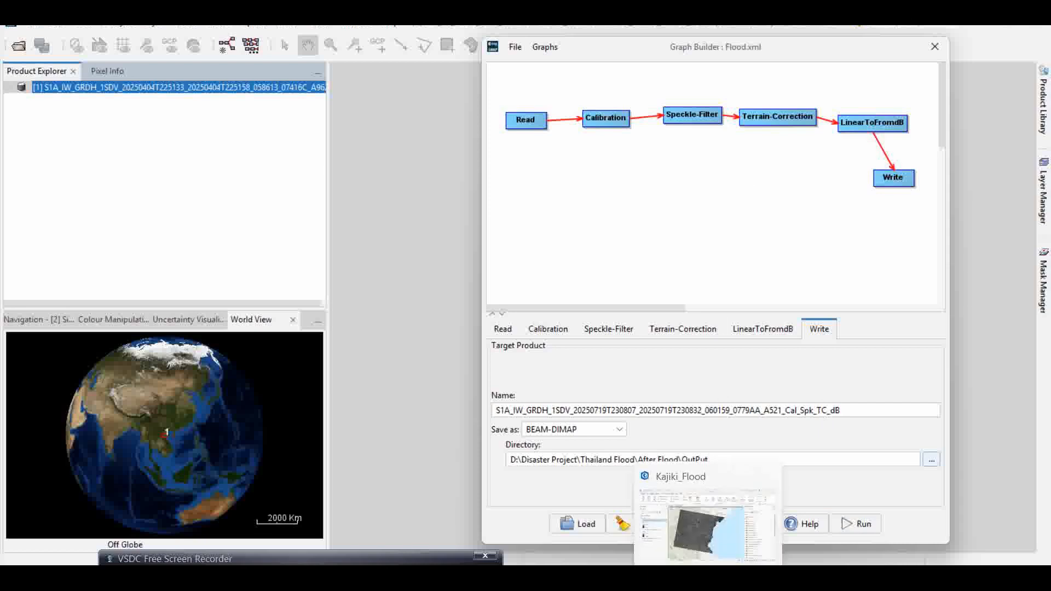
{"action": "left_click", "coordinate": [754, 510]}
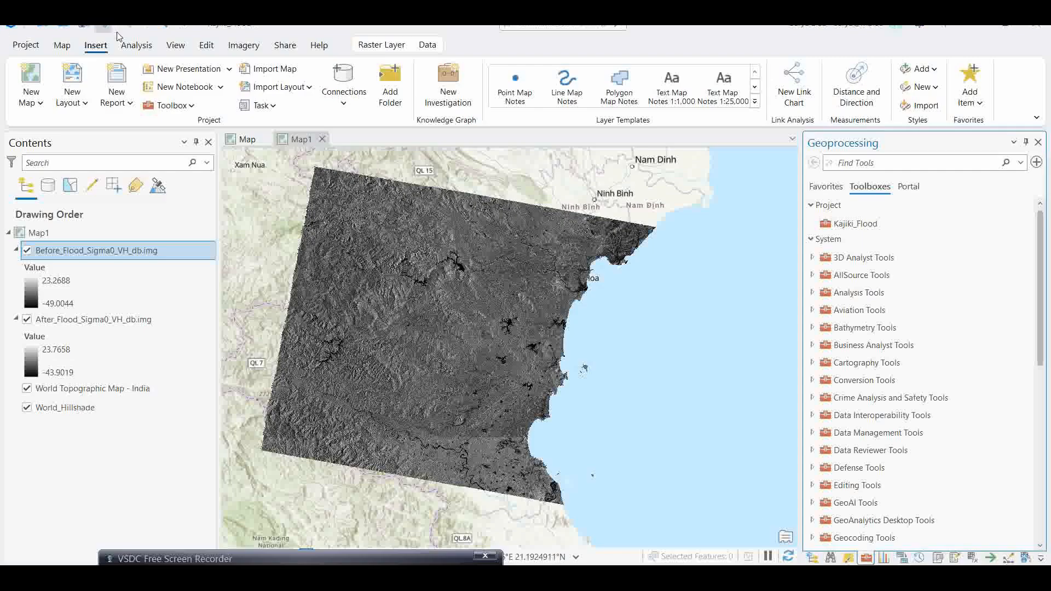
- Toggle the Before_Flood_Sigma0_VH_db.img layer's visibility repeatedly to compare it with the after-flood image, leaving it hidden
{"action": "left_click", "coordinate": [27, 253]}
{"action": "left_click", "coordinate": [27, 252]}
{"action": "left_click", "coordinate": [27, 253]}
{"action": "left_click", "coordinate": [27, 252]}
{"action": "left_click", "coordinate": [27, 253]}
{"action": "left_click", "coordinate": [27, 253]}
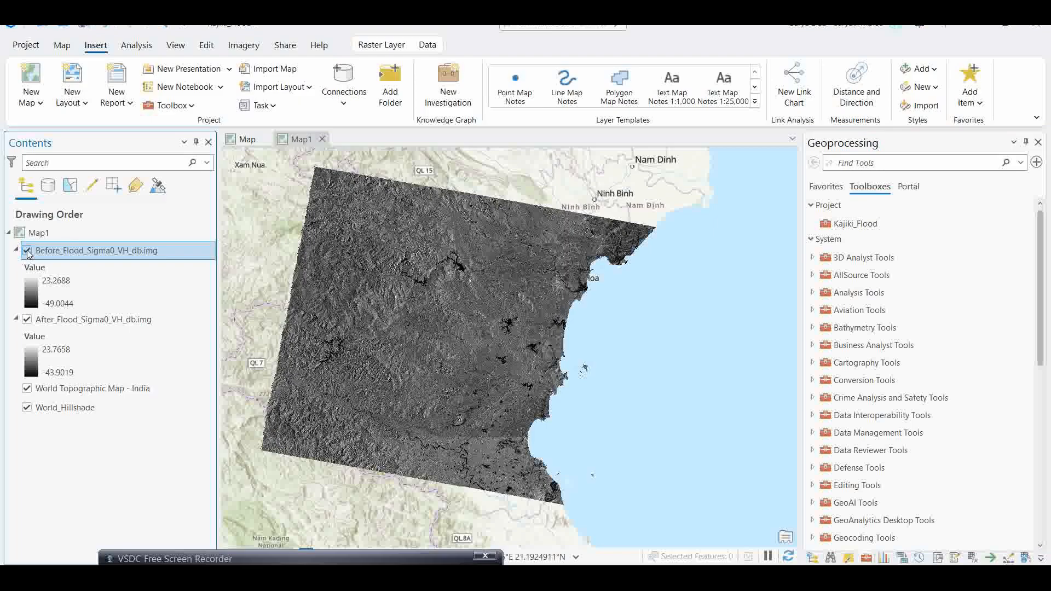
{"action": "left_click", "coordinate": [28, 252]}
{"action": "left_click", "coordinate": [27, 252]}
{"action": "left_click", "coordinate": [27, 253]}
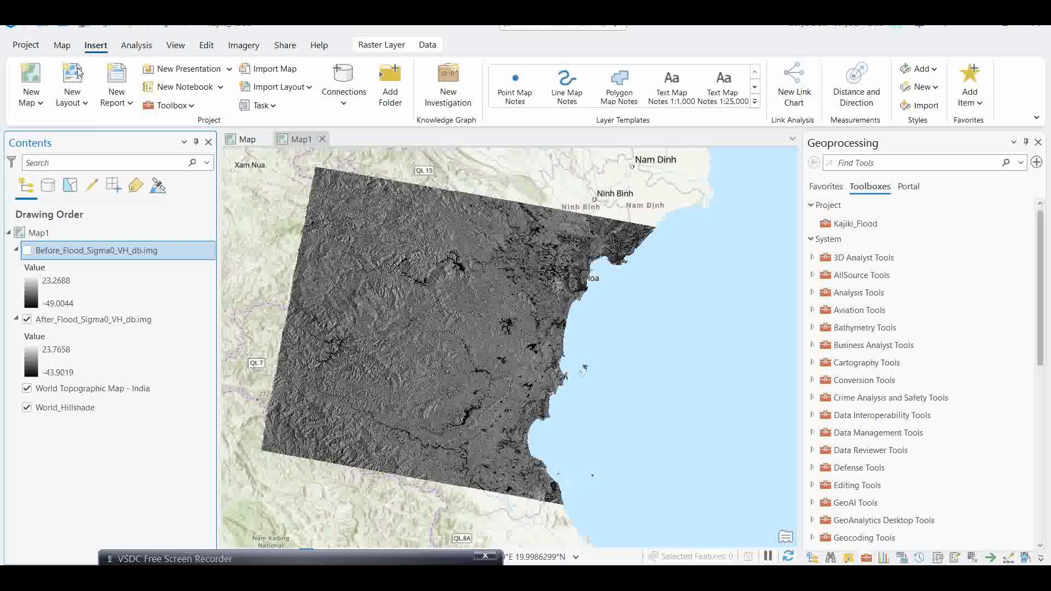
- Start the Change Detection Wizard with Pixel Value Change, From Raster After_Flood_Sigma0_VH_db.img and To Raster Before_Flood_Sigma0_VH_db.img
{"action": "left_click", "coordinate": [235, 48]}
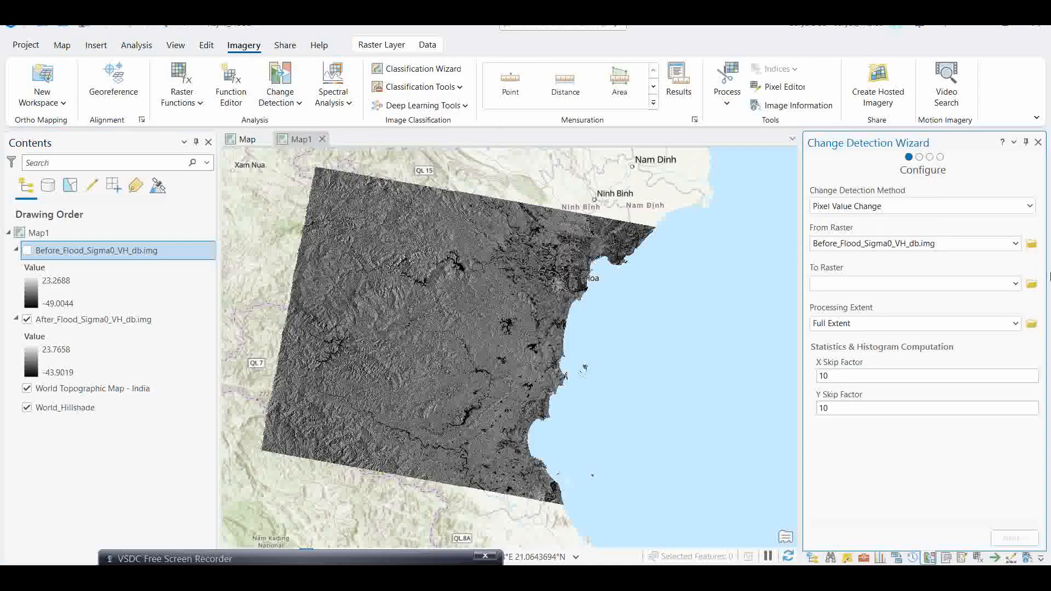
{"action": "left_click", "coordinate": [1015, 244]}
{"action": "left_click", "coordinate": [867, 272]}
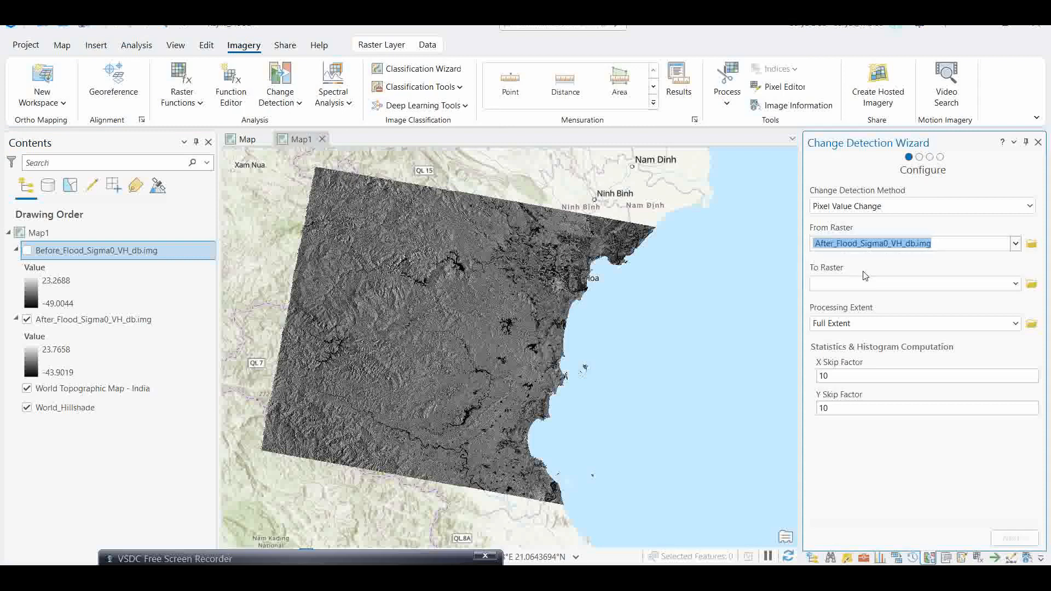
{"action": "left_click", "coordinate": [1015, 283]}
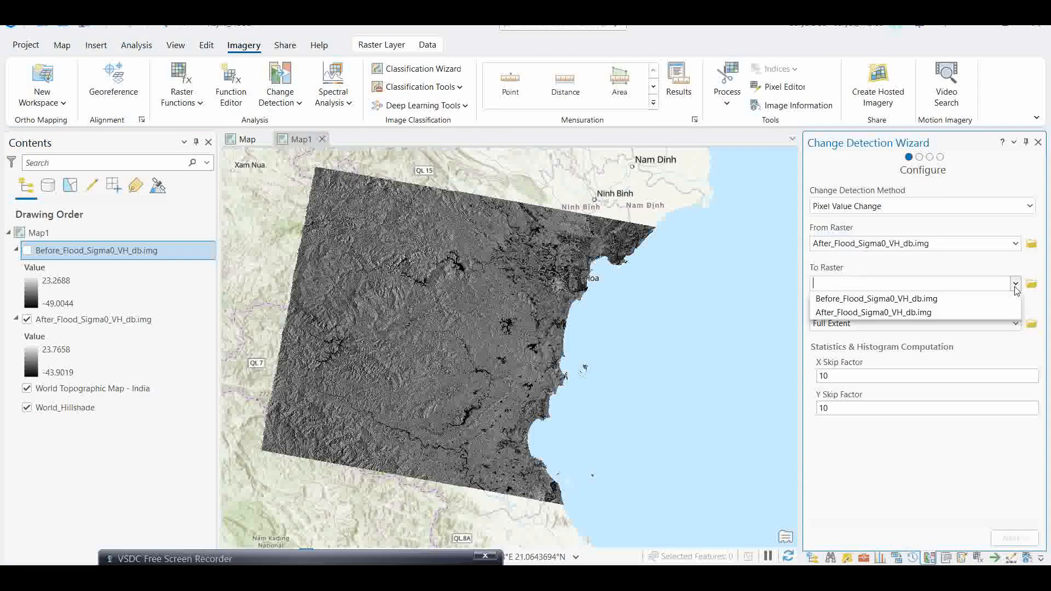
{"action": "left_click", "coordinate": [844, 301]}
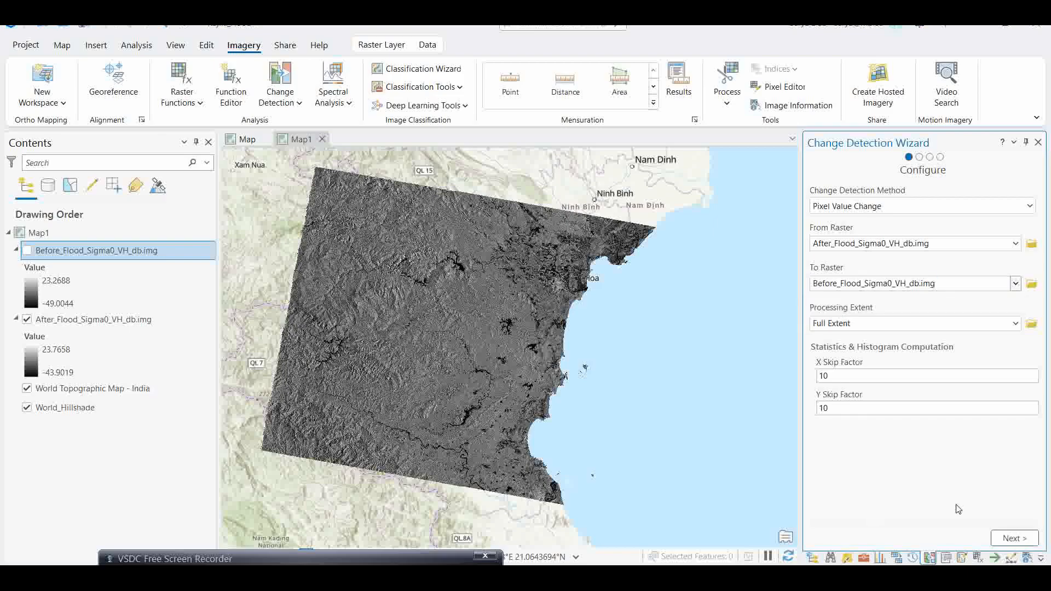
{"action": "left_click", "coordinate": [1010, 542]}
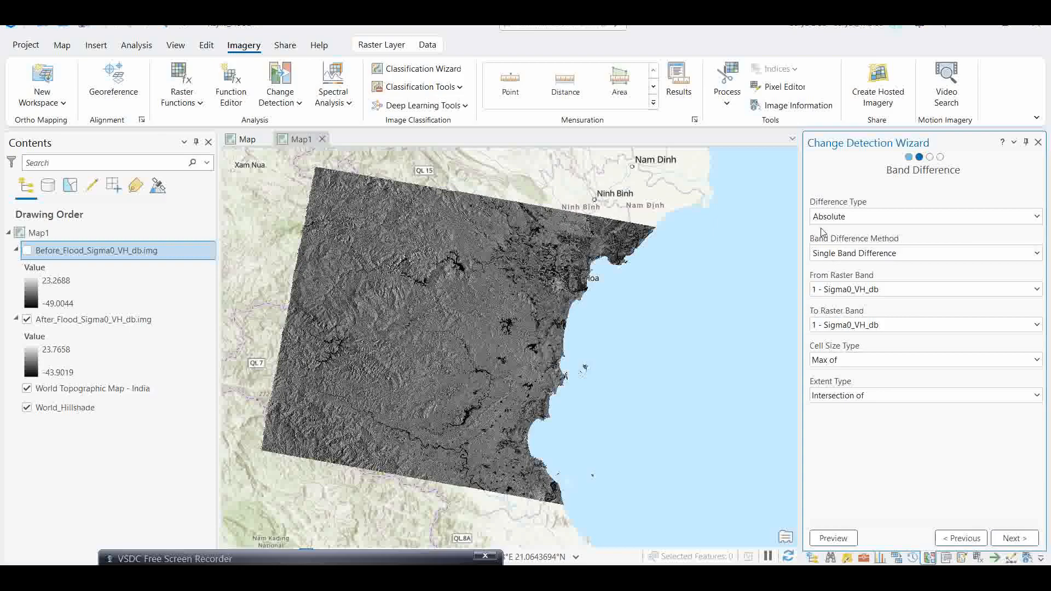
- Keep Absolute, Single Band Difference settings on the Band Difference page and continue to Classify Difference
{"action": "left_click", "coordinate": [1037, 254]}
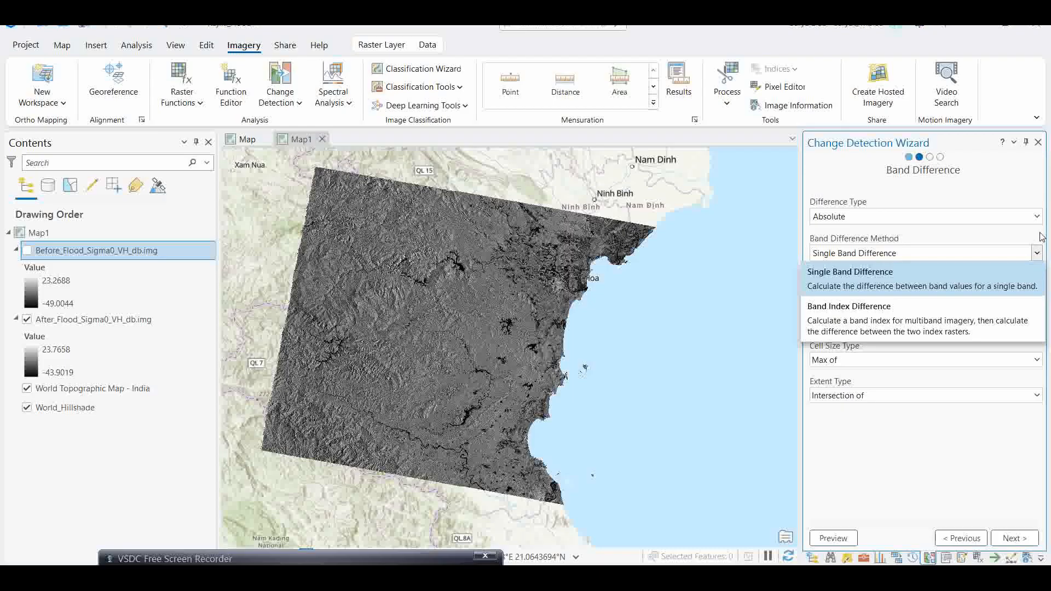
{"action": "left_click", "coordinate": [1040, 235]}
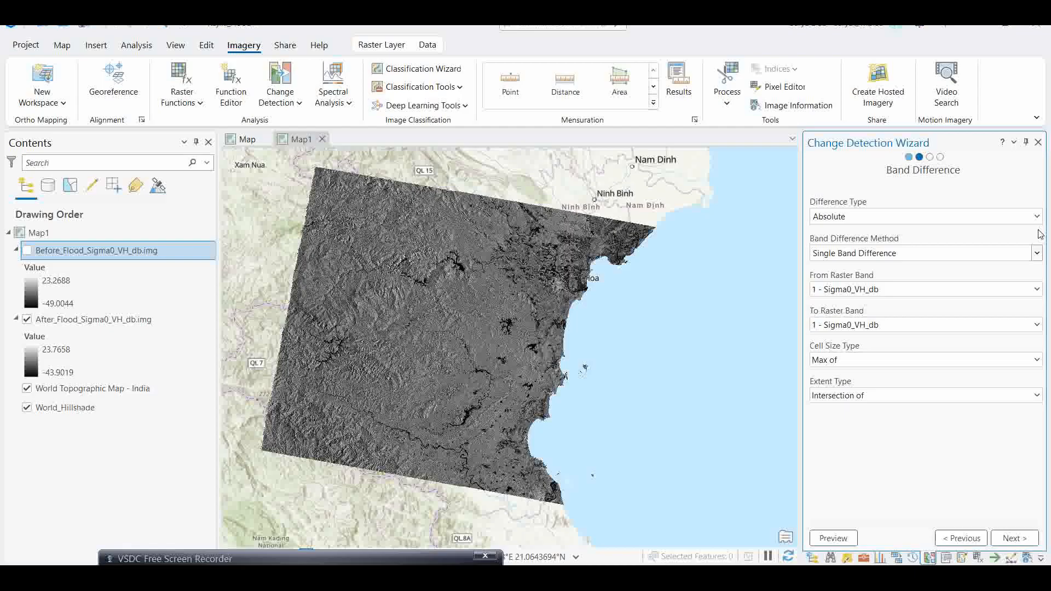
{"action": "left_click", "coordinate": [1007, 542]}
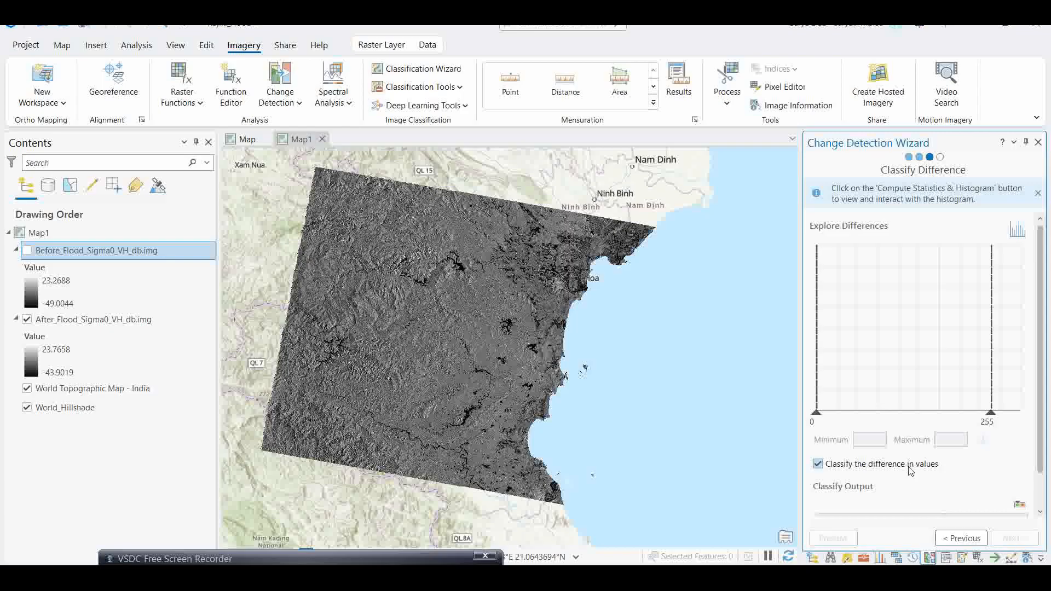
- Turn off classifying the difference in values and compute statistics and histogram to generate the preview mask
{"action": "left_click", "coordinate": [818, 465]}
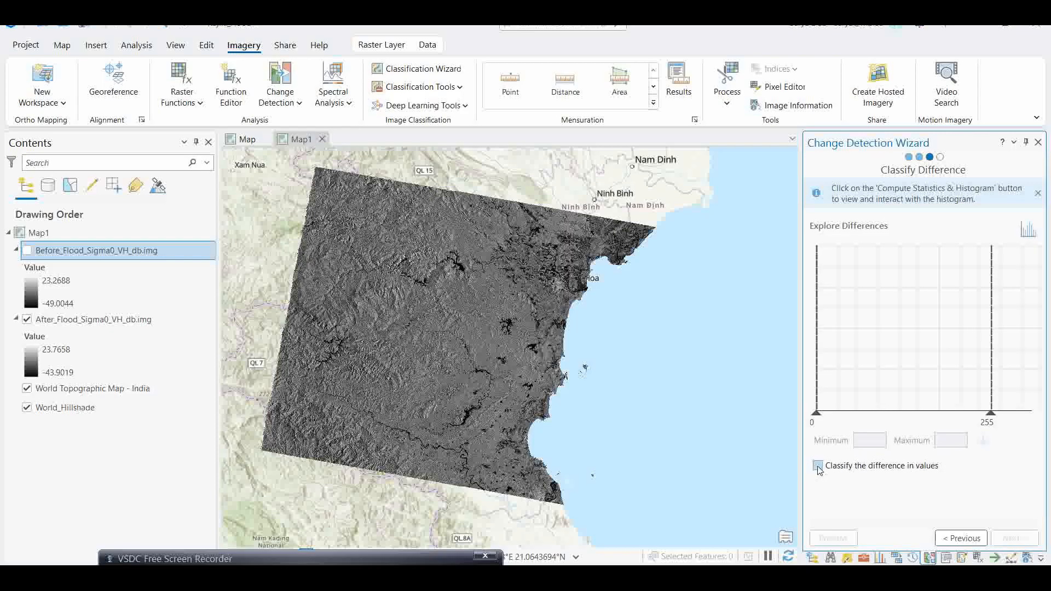
{"action": "left_click", "coordinate": [1028, 233]}
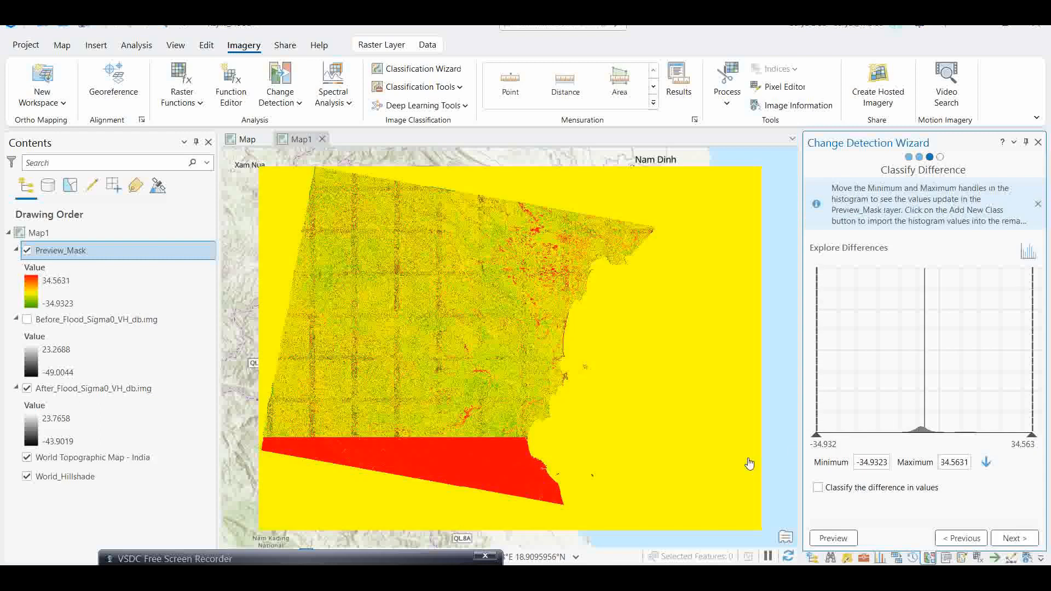
- Toggle the Preview_Mask layer's visibility repeatedly to compare changed areas with the imagery, leaving it hidden
{"action": "scroll", "coordinate": [470, 352], "scroll_direction": "up", "scroll_amount": 4}
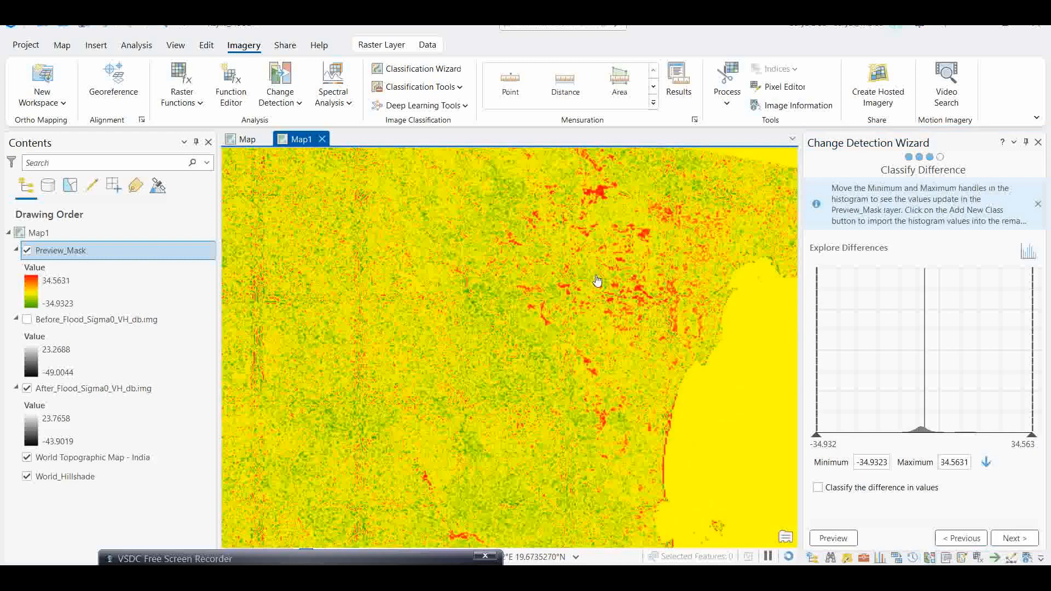
{"action": "scroll", "coordinate": [586, 317], "scroll_direction": "down", "scroll_amount": 2}
{"action": "scroll", "coordinate": [596, 329], "scroll_direction": "up", "scroll_amount": 2}
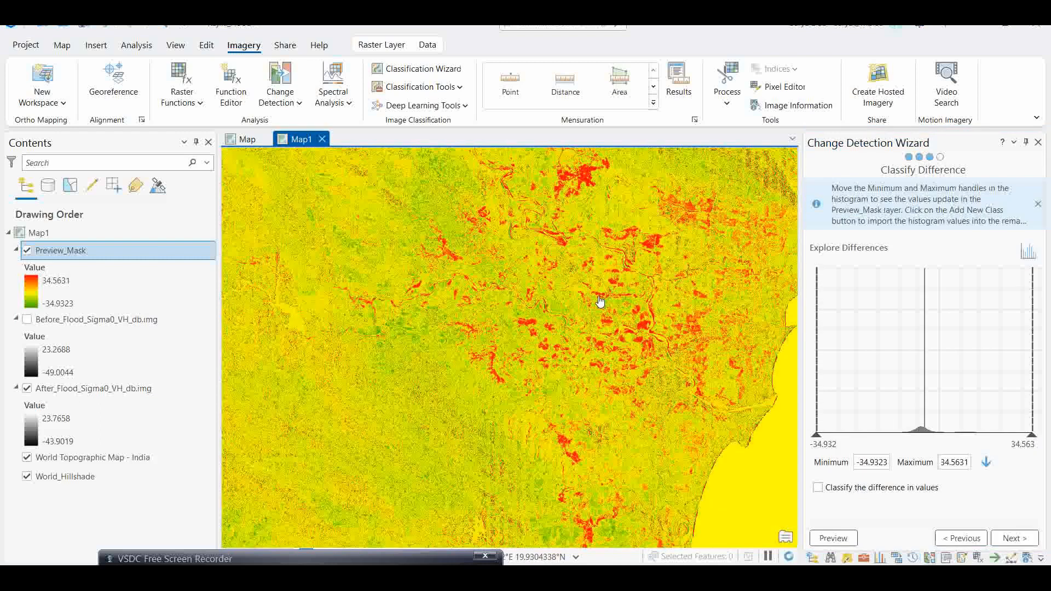
{"action": "left_click_drag", "start_coordinate": [589, 276], "coordinate": [585, 287]}
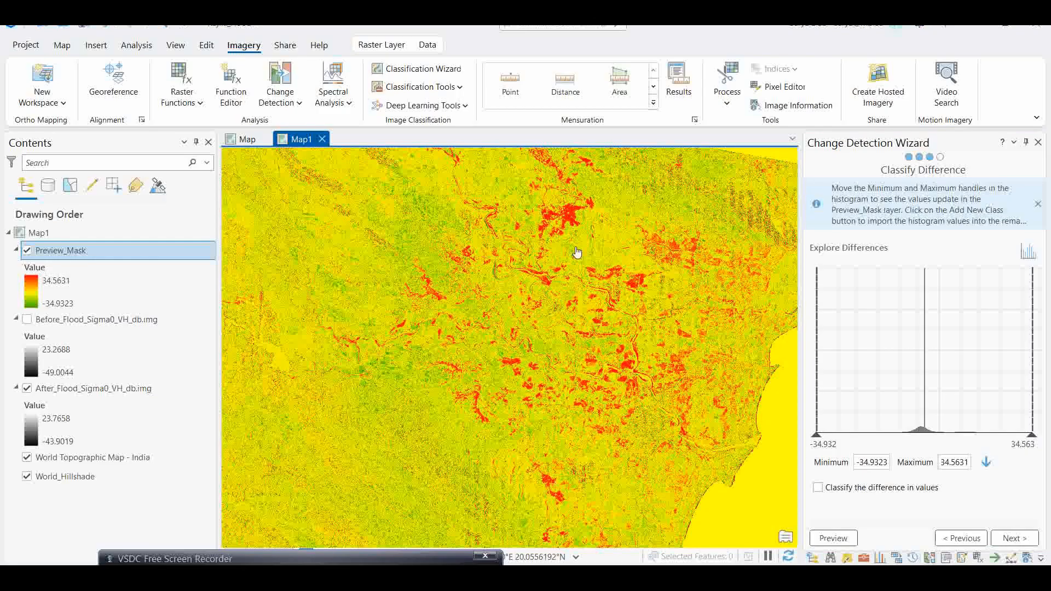
{"action": "left_click", "coordinate": [28, 252]}
{"action": "left_click", "coordinate": [27, 251]}
{"action": "left_click", "coordinate": [28, 252]}
{"action": "left_click", "coordinate": [27, 251]}
{"action": "left_click", "coordinate": [28, 251]}
{"action": "left_click", "coordinate": [27, 251]}
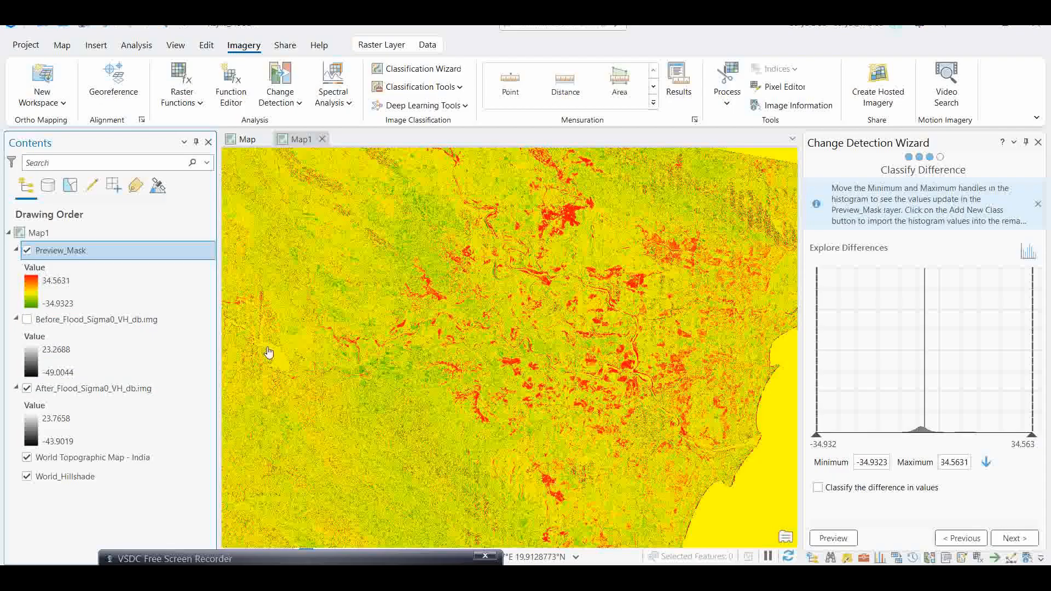
{"action": "left_click", "coordinate": [27, 251]}
{"action": "left_click", "coordinate": [28, 251]}
{"action": "left_click", "coordinate": [26, 251]}
{"action": "left_click", "coordinate": [26, 251]}
{"action": "left_click", "coordinate": [26, 251]}
{"action": "left_click", "coordinate": [27, 251]}
{"action": "left_click", "coordinate": [26, 252]}
{"action": "left_click", "coordinate": [27, 252]}
{"action": "left_click", "coordinate": [26, 250]}
- Show the Before_Flood_Sigma0_VH_db.img layer and hide the After_Flood_Sigma0_VH_db.img layer
{"action": "scroll", "coordinate": [355, 315], "scroll_direction": "down", "scroll_amount": 2}
{"action": "left_click_drag", "start_coordinate": [379, 402], "coordinate": [440, 338]}
{"action": "scroll", "coordinate": [440, 338], "scroll_direction": "down", "scroll_amount": 3}
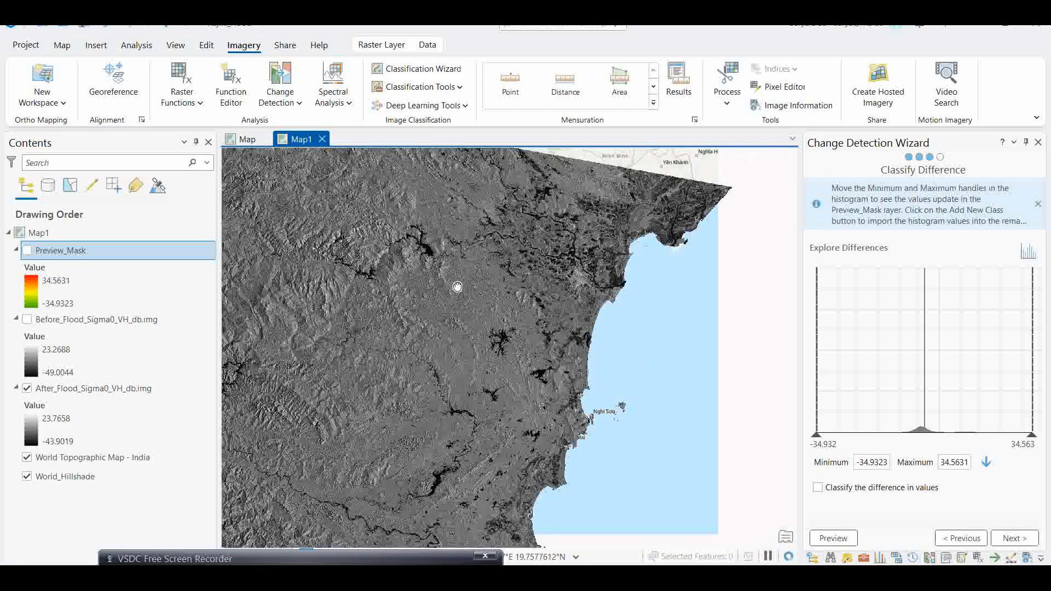
{"action": "left_click_drag", "start_coordinate": [443, 298], "coordinate": [438, 307]}
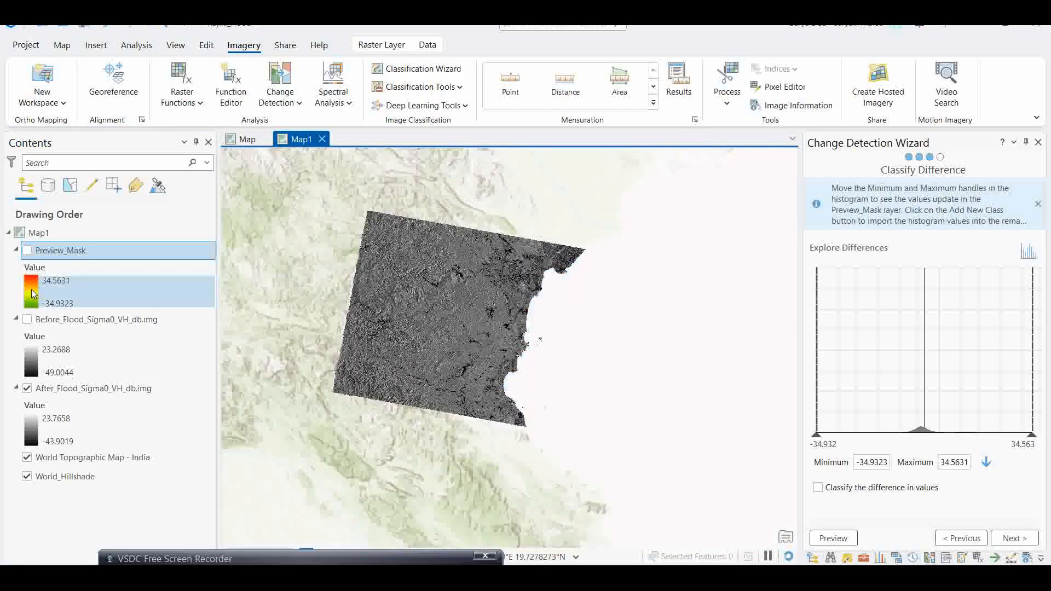
{"action": "left_click", "coordinate": [27, 321]}
{"action": "left_click", "coordinate": [27, 390]}
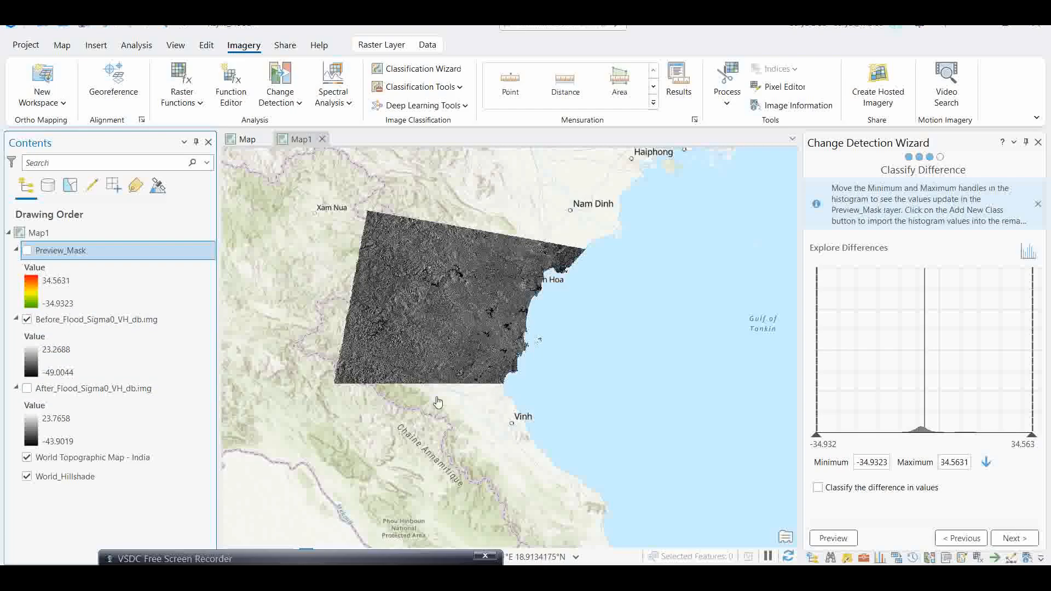
{"action": "left_click", "coordinate": [27, 389]}
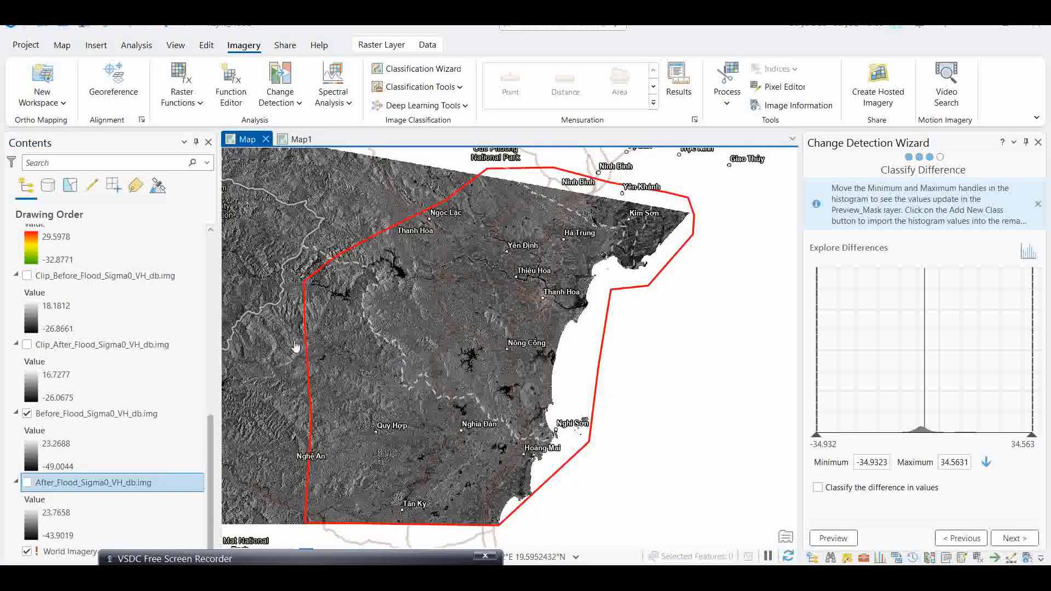
- Open the Create Features pane for editing the Study_area layer
{"action": "scroll", "coordinate": [86, 374], "scroll_direction": "up", "scroll_amount": 1}
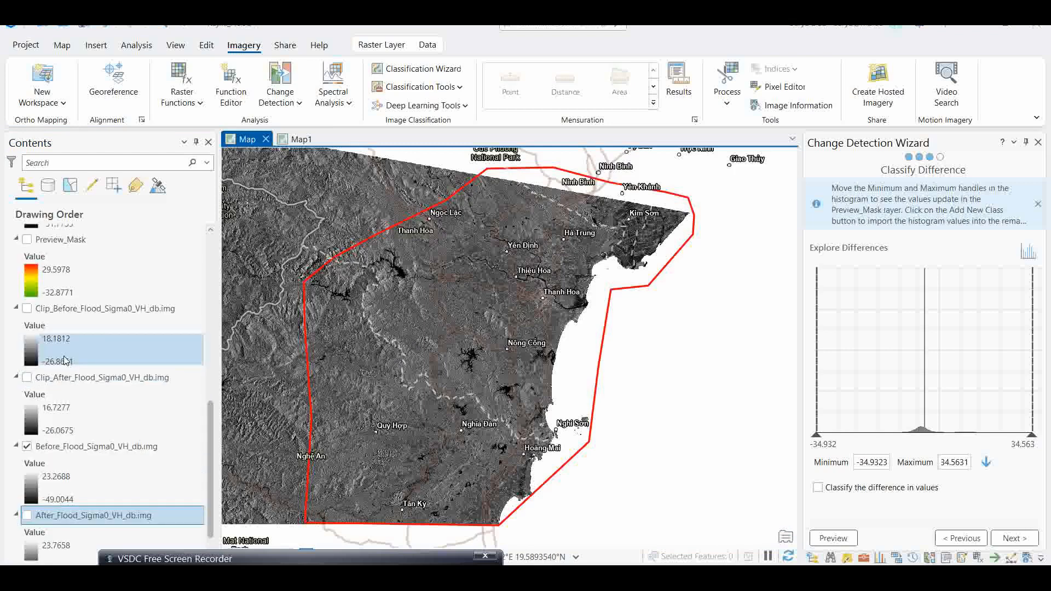
{"action": "scroll", "coordinate": [192, 301], "scroll_direction": "down", "scroll_amount": 1}
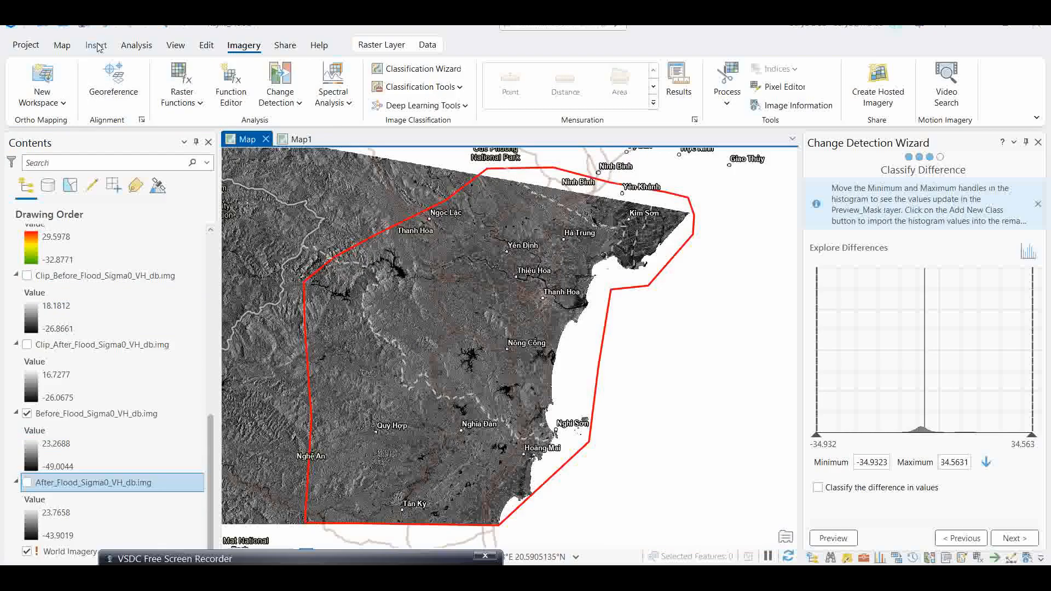
{"action": "left_click", "coordinate": [207, 49]}
{"action": "left_click", "coordinate": [410, 69]}
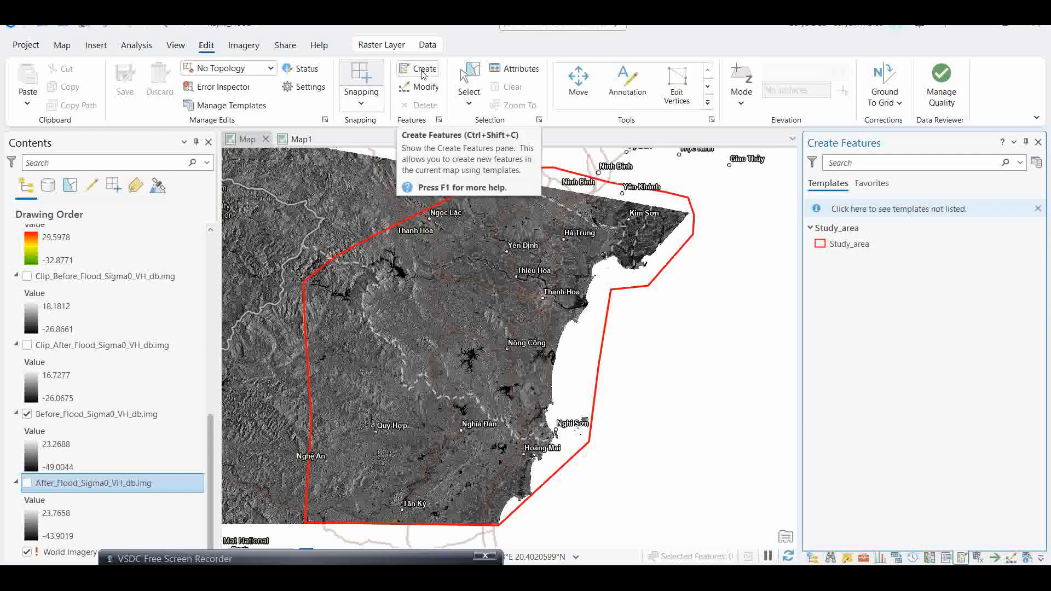
- Browse the Kajiki_Flood project folder contents in the Catalog pane, then return to the Create Features pane
{"action": "left_click", "coordinate": [864, 558]}
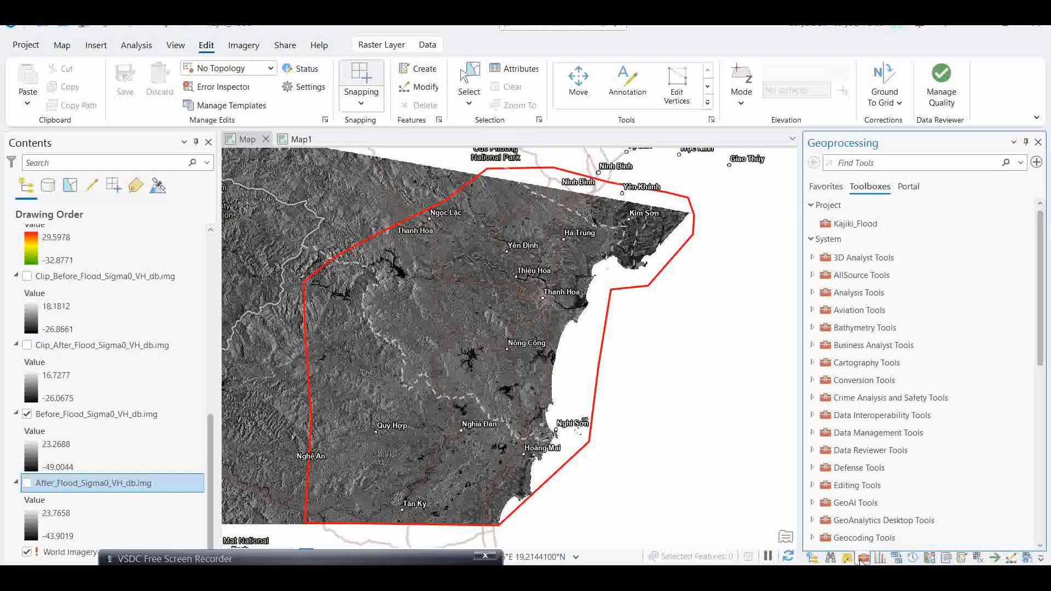
{"action": "left_click", "coordinate": [813, 557]}
{"action": "left_click", "coordinate": [815, 269]}
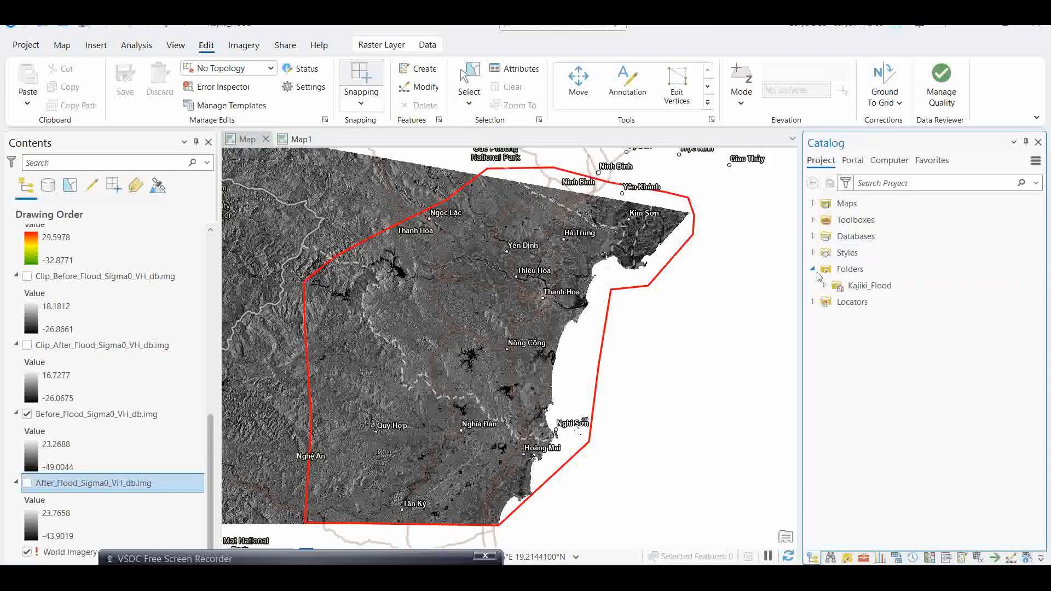
{"action": "right_click", "coordinate": [865, 287]}
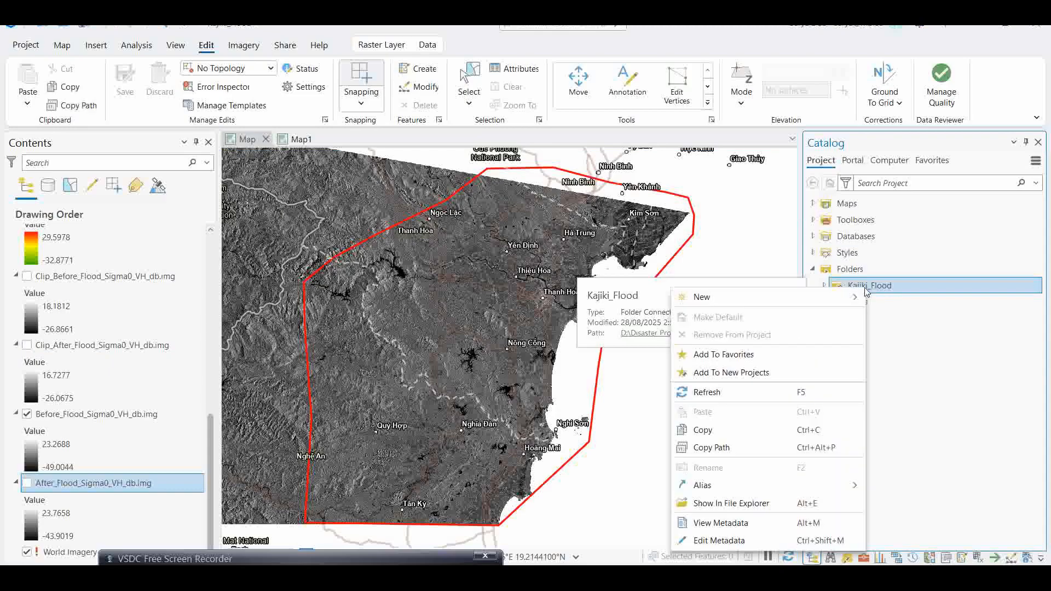
{"action": "mouse_move", "coordinate": [836, 301]}
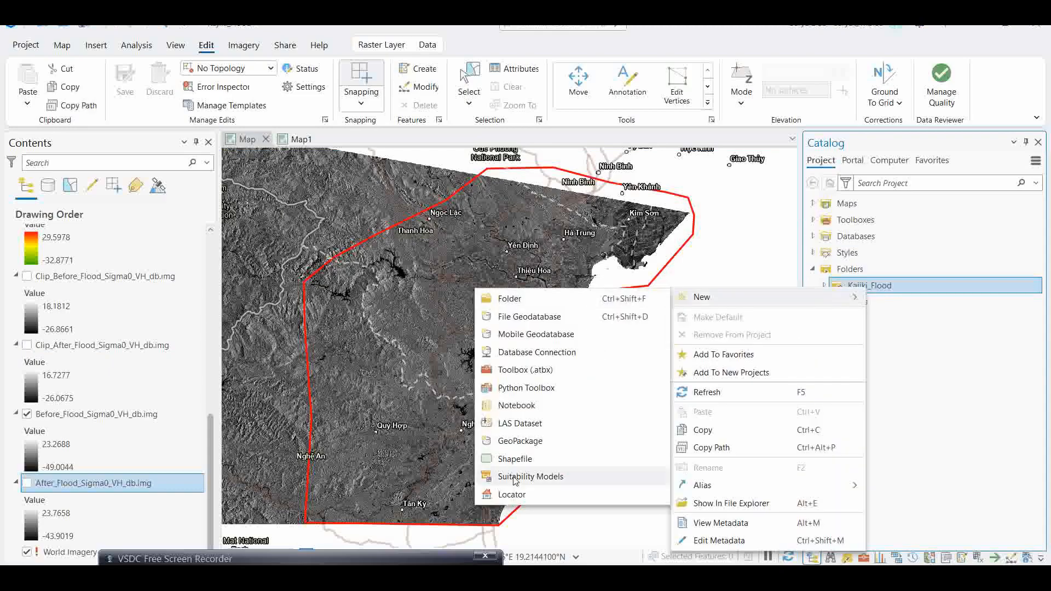
{"action": "left_click", "coordinate": [964, 328]}
{"action": "left_click", "coordinate": [824, 286]}
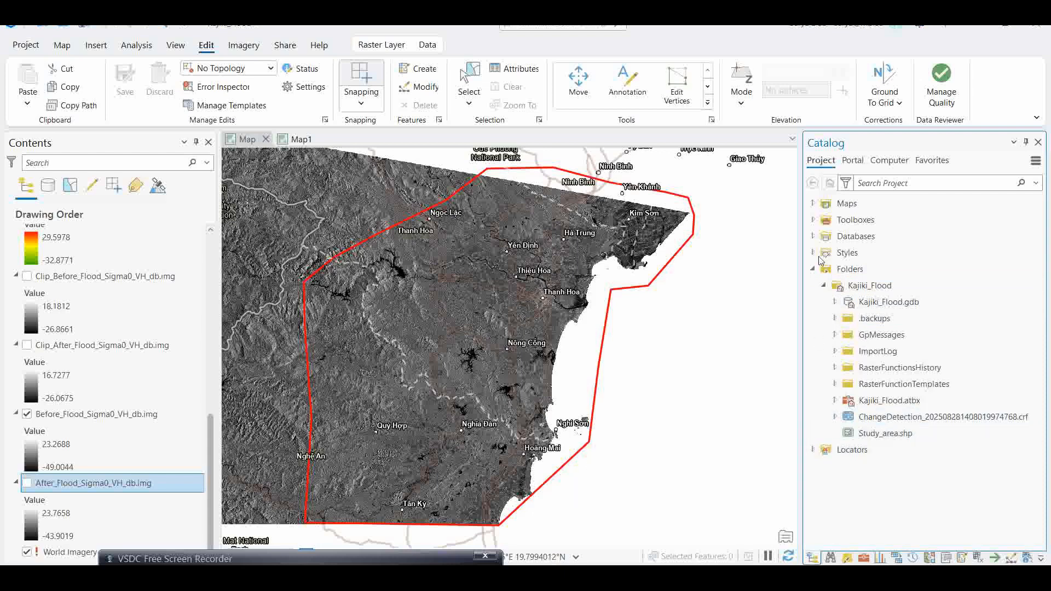
{"action": "left_click", "coordinate": [824, 287]}
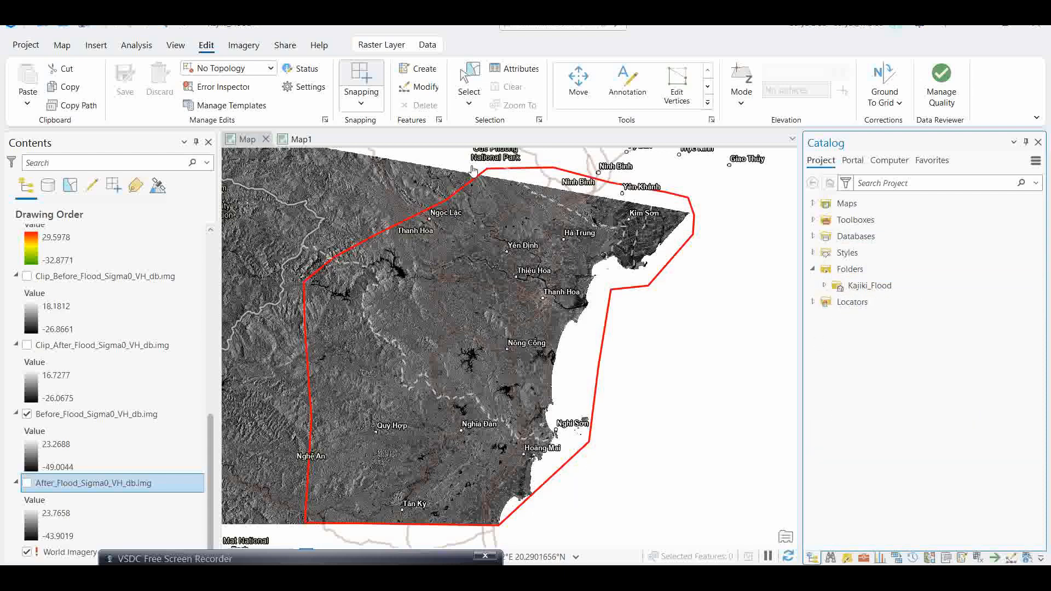
{"action": "left_click", "coordinate": [416, 69]}
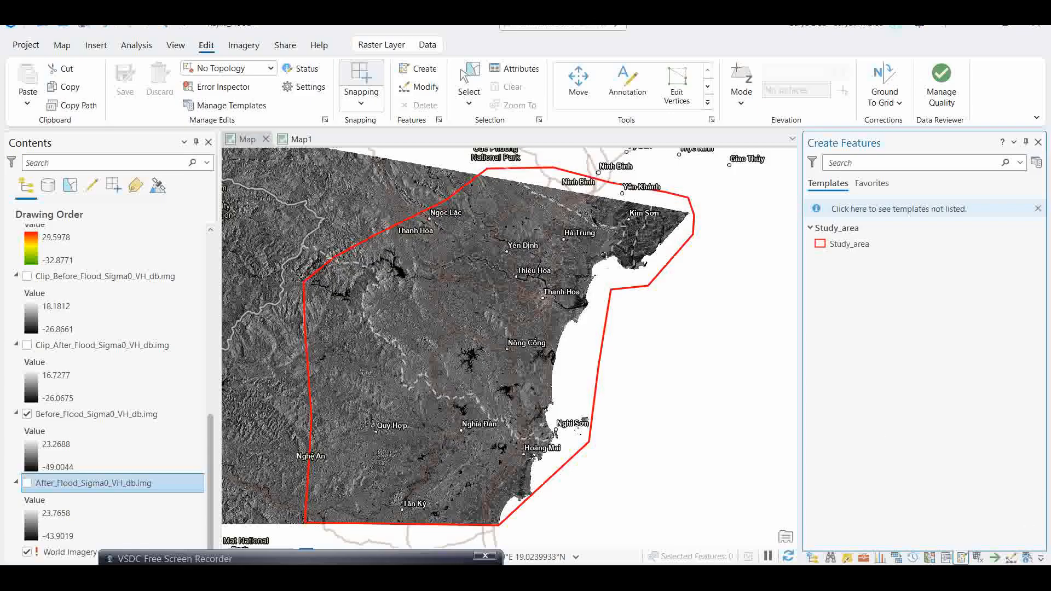
- Set up the Clip raster function on Before_Flood_Sigma0_VH_db.img with Study_area as the clipping geometry
{"action": "left_click", "coordinate": [117, 413]}
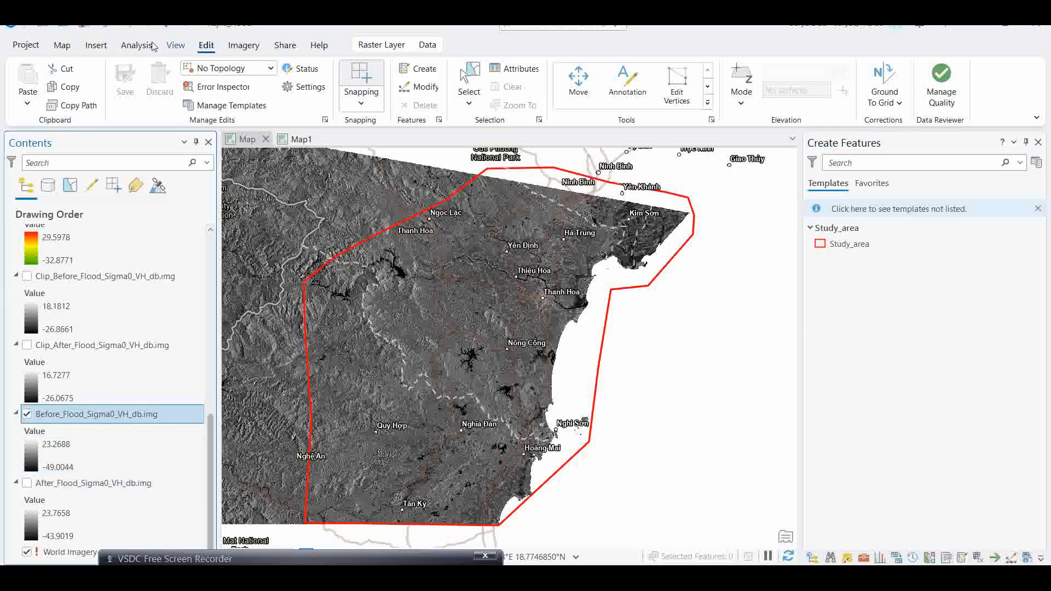
{"action": "left_click", "coordinate": [233, 47]}
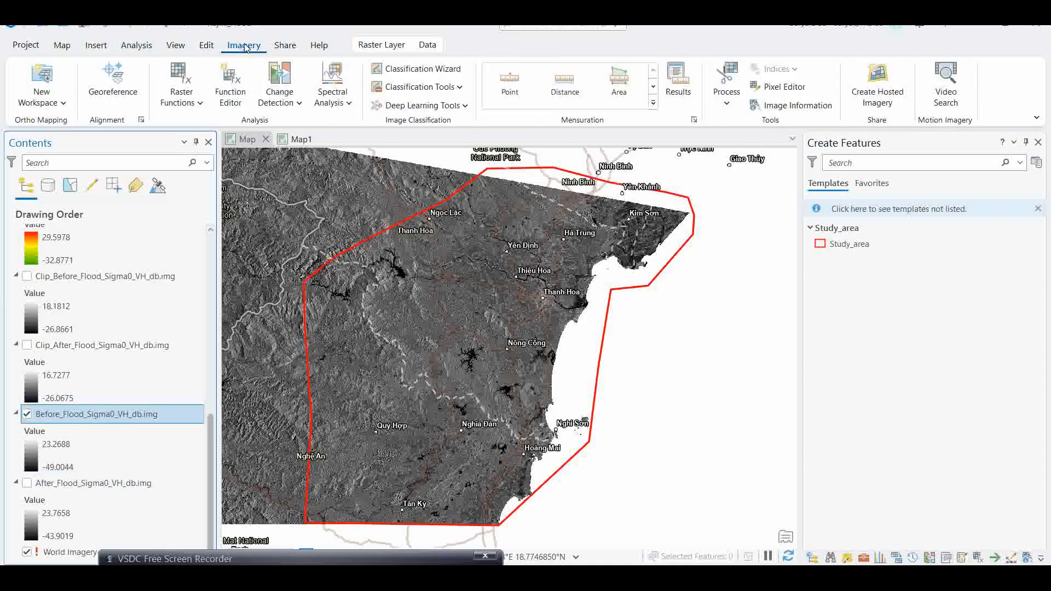
{"action": "left_click", "coordinate": [187, 108]}
{"action": "left_click", "coordinate": [181, 129]}
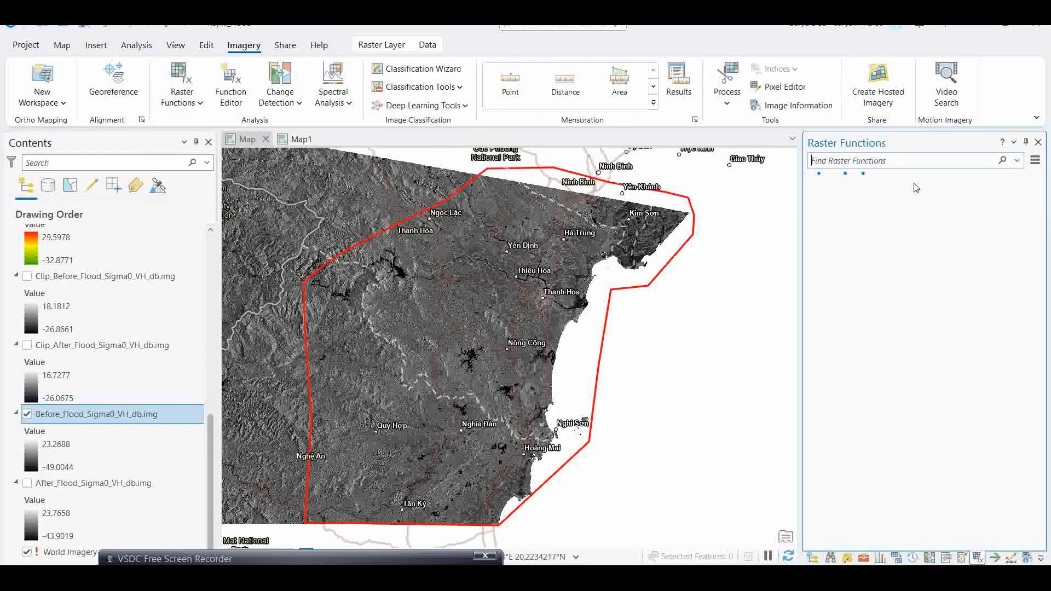
{"action": "left_click", "coordinate": [882, 161]}
{"action": "type", "text": "clip"}
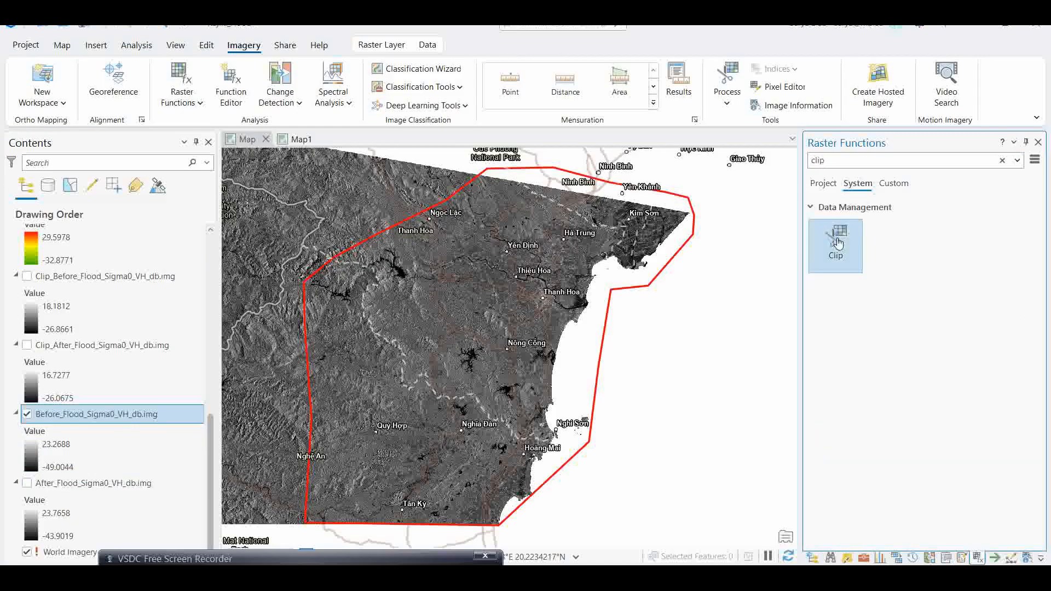
{"action": "left_click", "coordinate": [839, 242]}
{"action": "left_click", "coordinate": [1013, 225]}
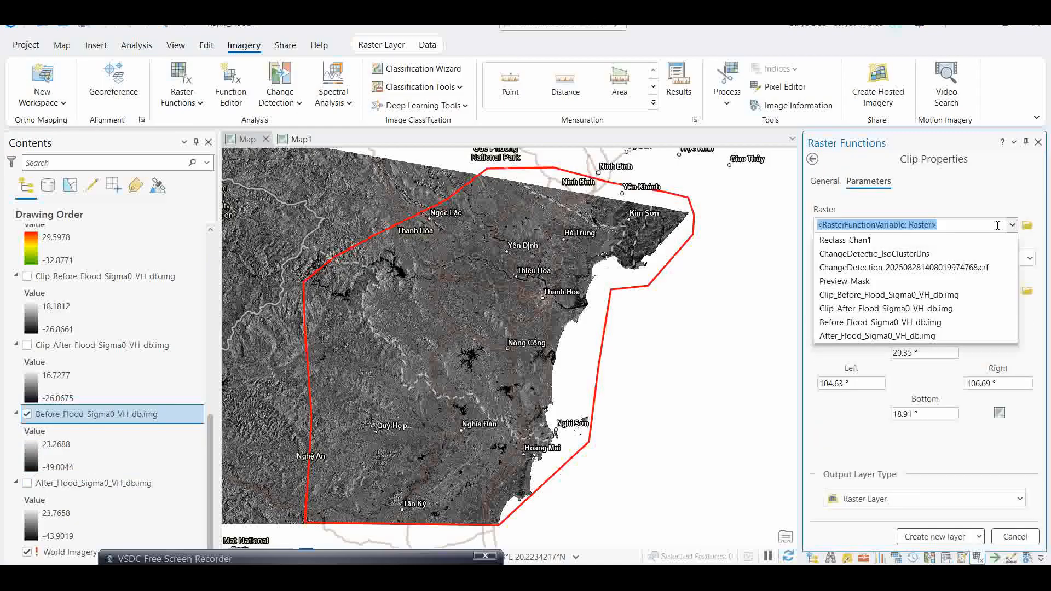
{"action": "left_click", "coordinate": [858, 323]}
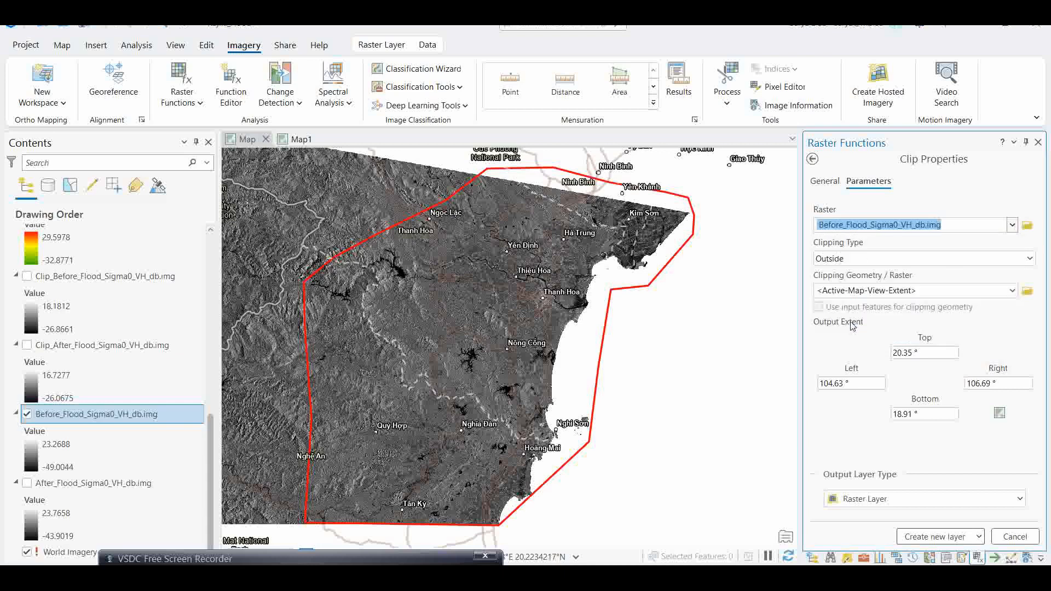
{"action": "left_click", "coordinate": [1013, 290]}
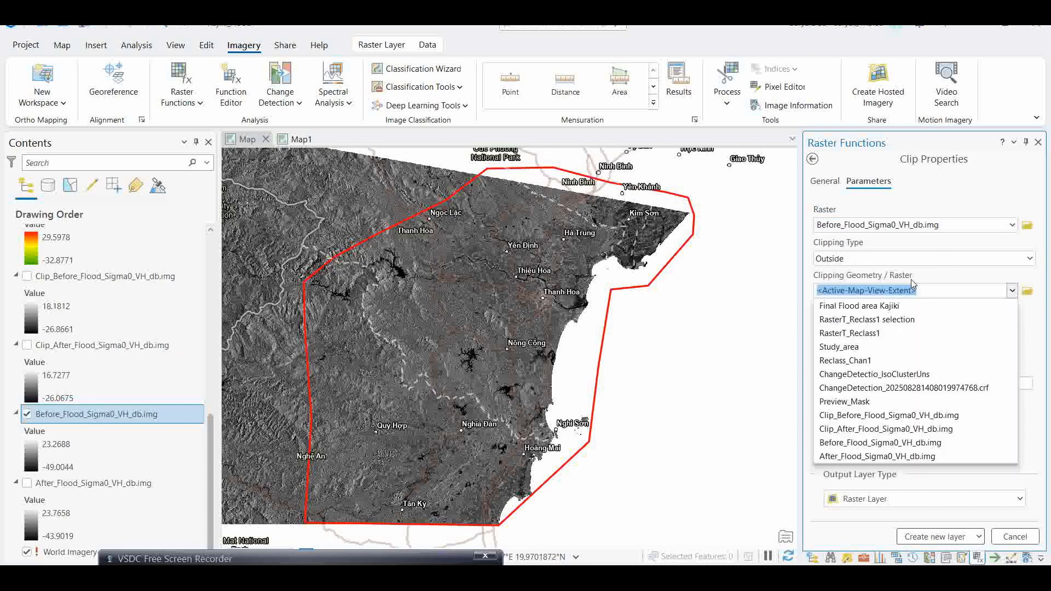
{"action": "left_click", "coordinate": [871, 346]}
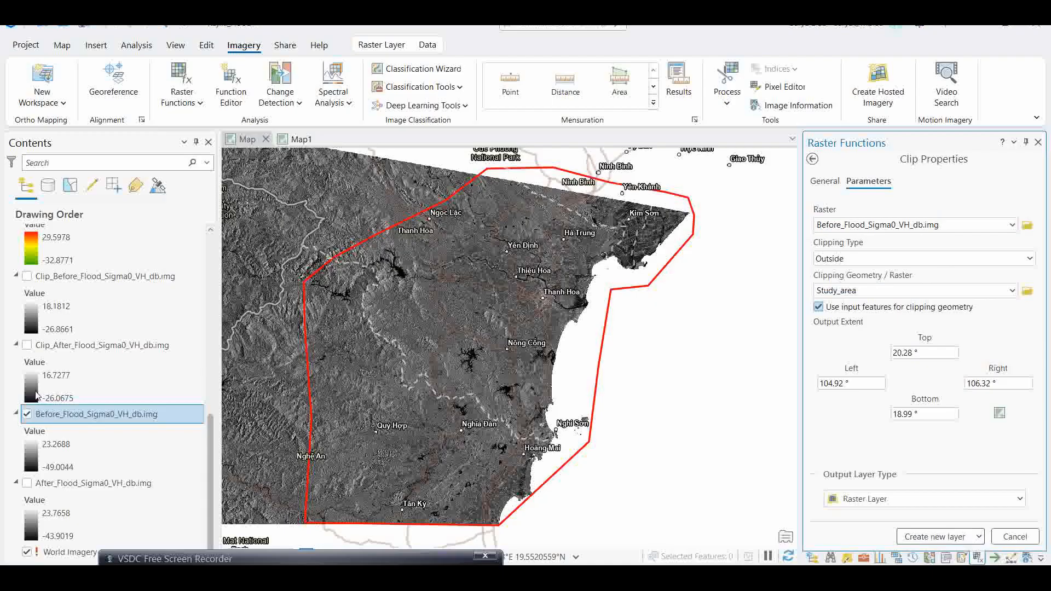
- Hide Before_Flood_Sigma0_VH_db.img and show the Clip_Before and Clip_After flood layers to compare them
{"action": "left_click", "coordinate": [27, 414]}
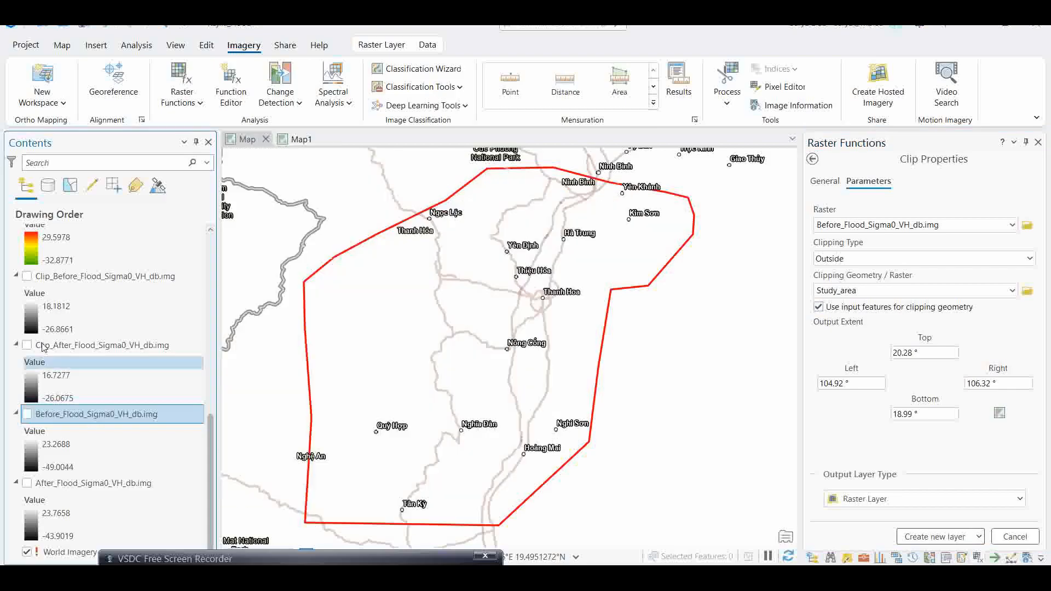
{"action": "left_click", "coordinate": [26, 277]}
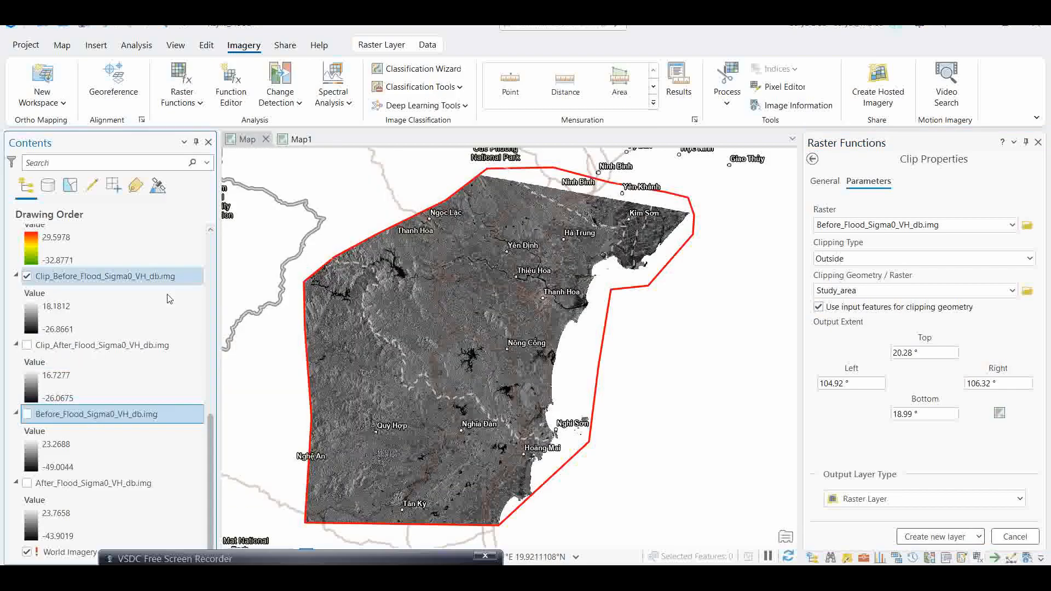
{"action": "left_click", "coordinate": [27, 345]}
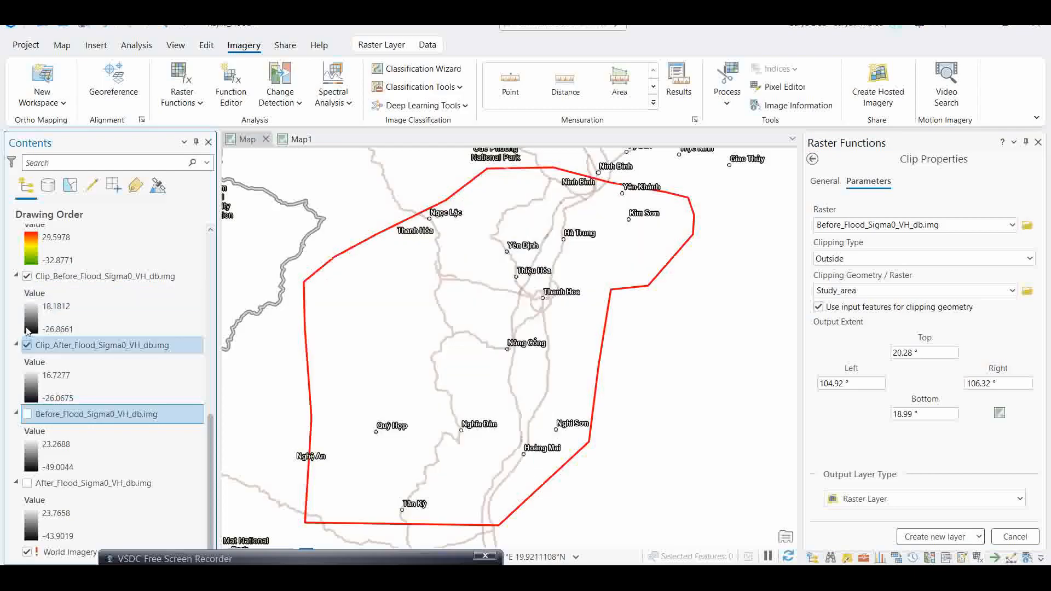
{"action": "left_click", "coordinate": [28, 277]}
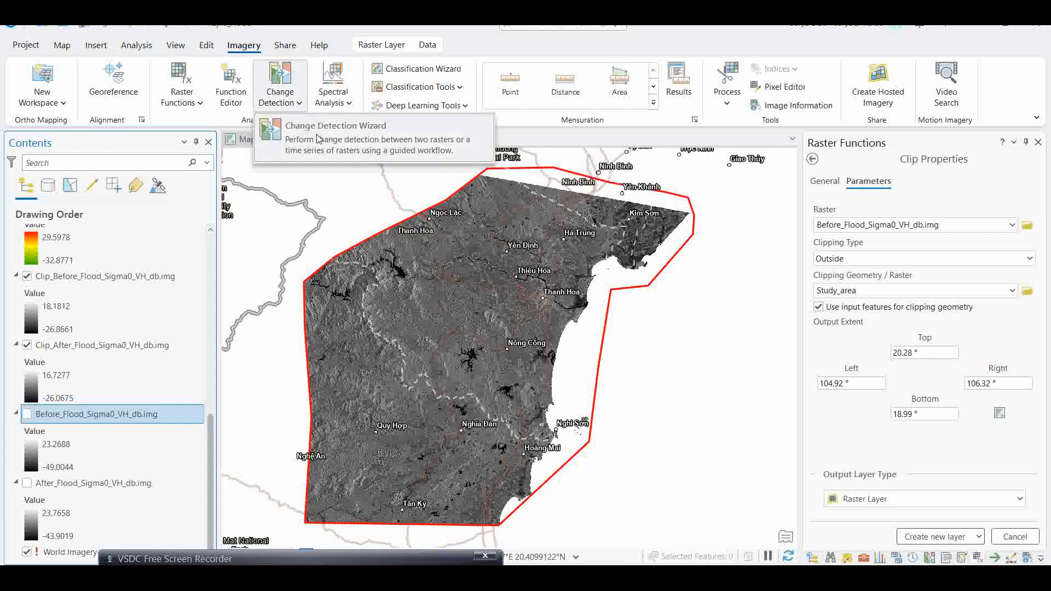
- Start the Change Detection Wizard with Clip_After_Flood_Sigma0_VH_db.img as From raster and Before_Flood_Sigma0_VH_db.img as To raster, and advance
{"action": "left_click", "coordinate": [270, 104]}
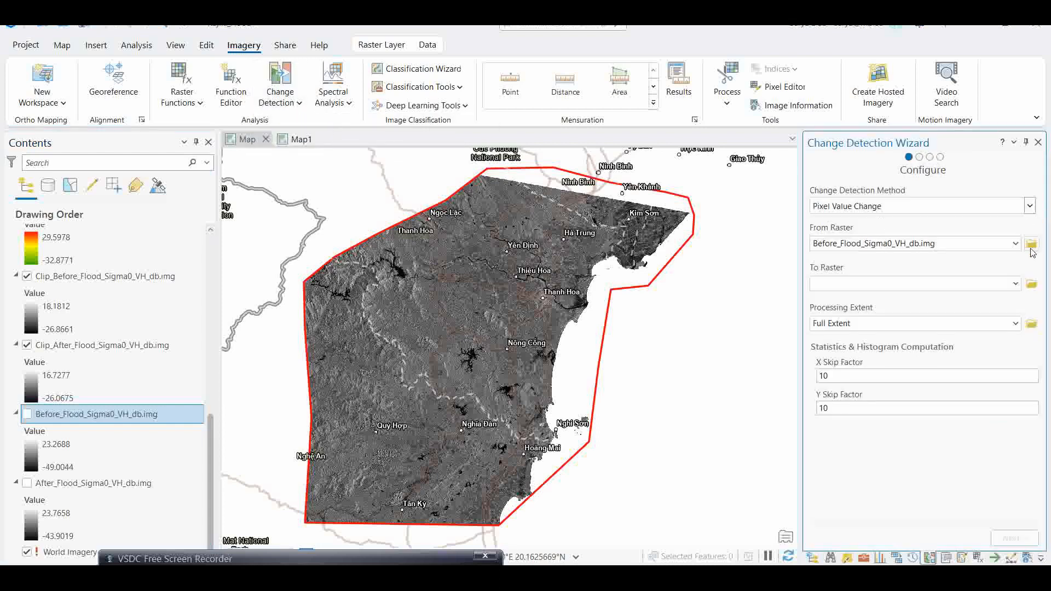
{"action": "left_click", "coordinate": [1014, 244]}
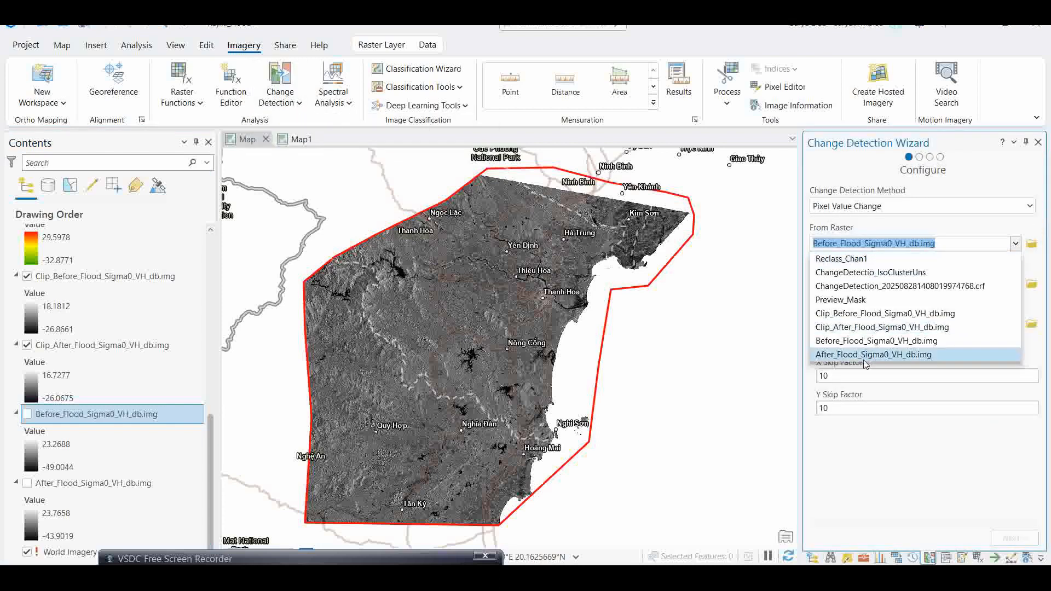
{"action": "left_click", "coordinate": [850, 328]}
{"action": "left_click", "coordinate": [1015, 284]}
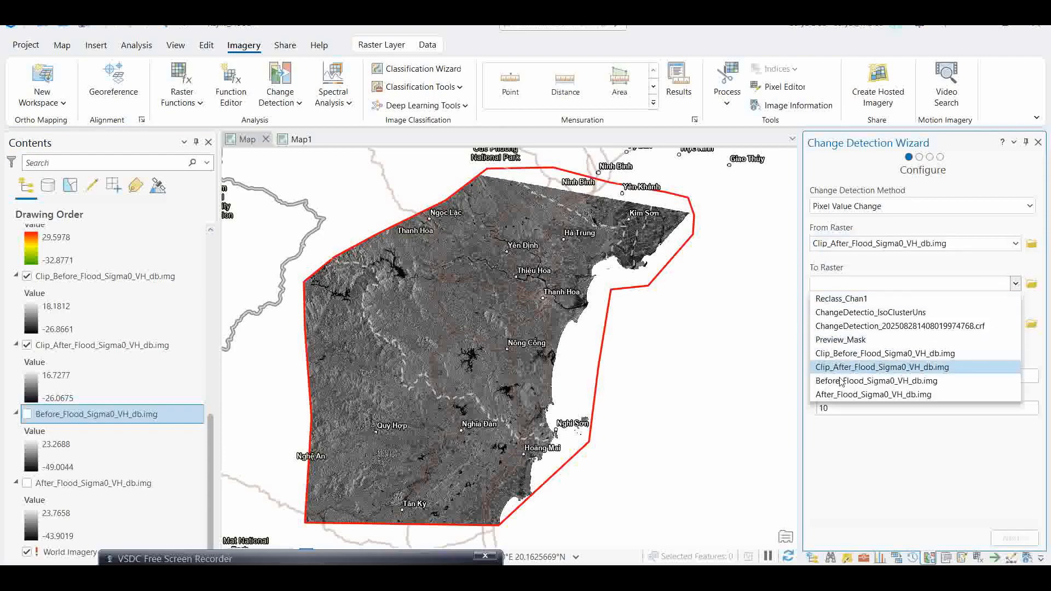
{"action": "left_click", "coordinate": [841, 381]}
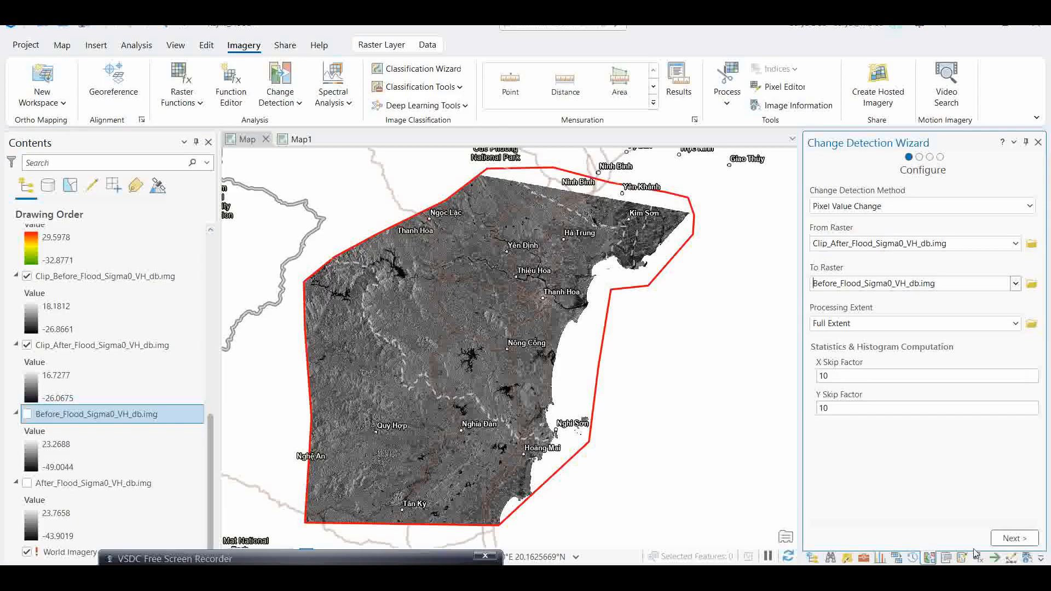
{"action": "left_click", "coordinate": [1013, 539]}
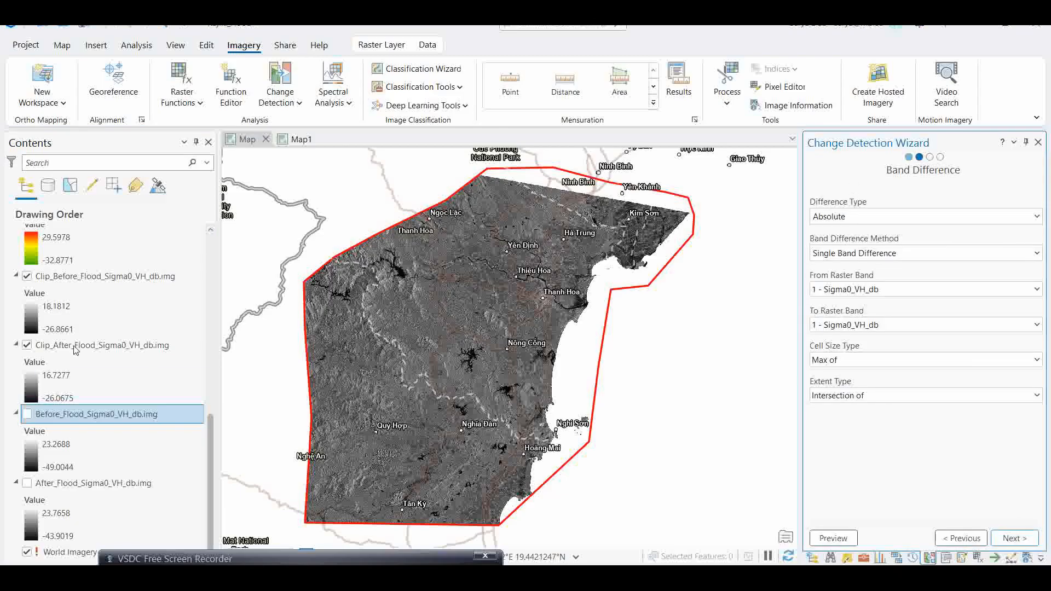
- Show the Preview_Mask layer to view the change preview over the study area
{"action": "left_click_drag", "start_coordinate": [212, 424], "coordinate": [206, 391]}
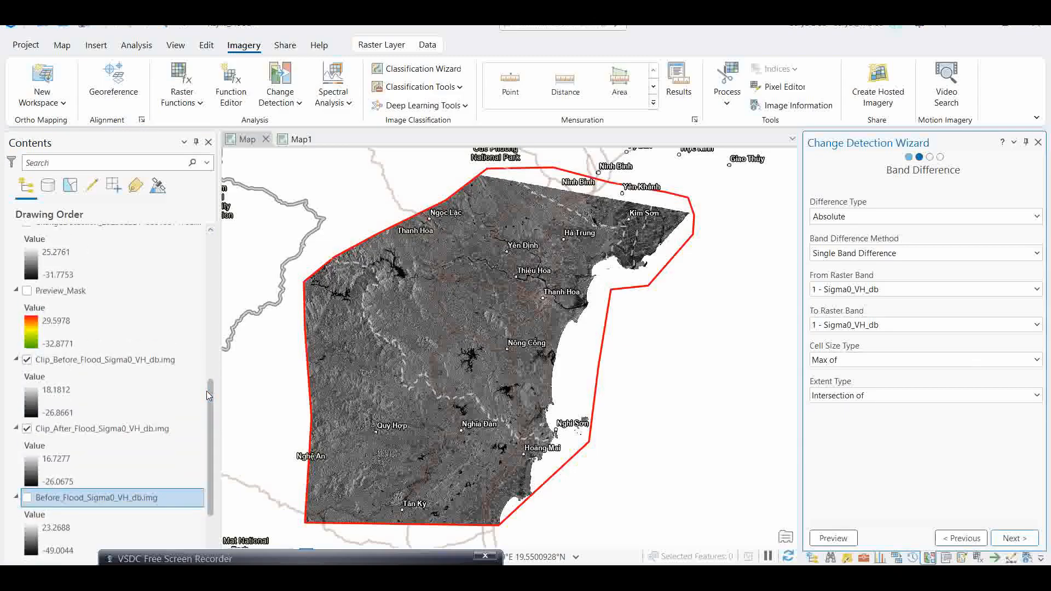
{"action": "left_click", "coordinate": [27, 293]}
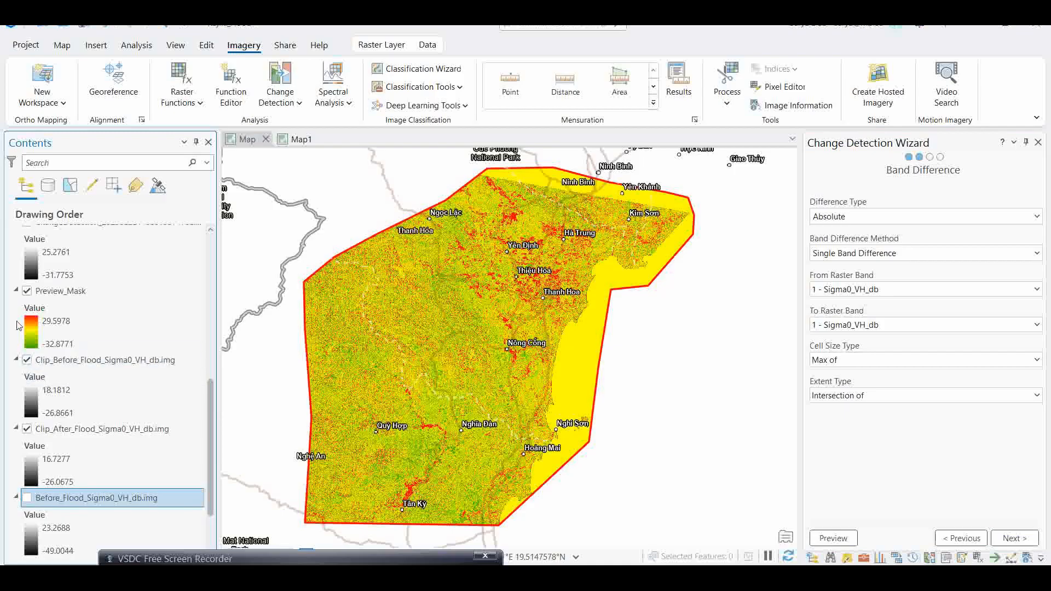
- Try enabling the background value display in Preview_Mask's symbology mask, undo it, and hide the layer
{"action": "left_click", "coordinate": [29, 335]}
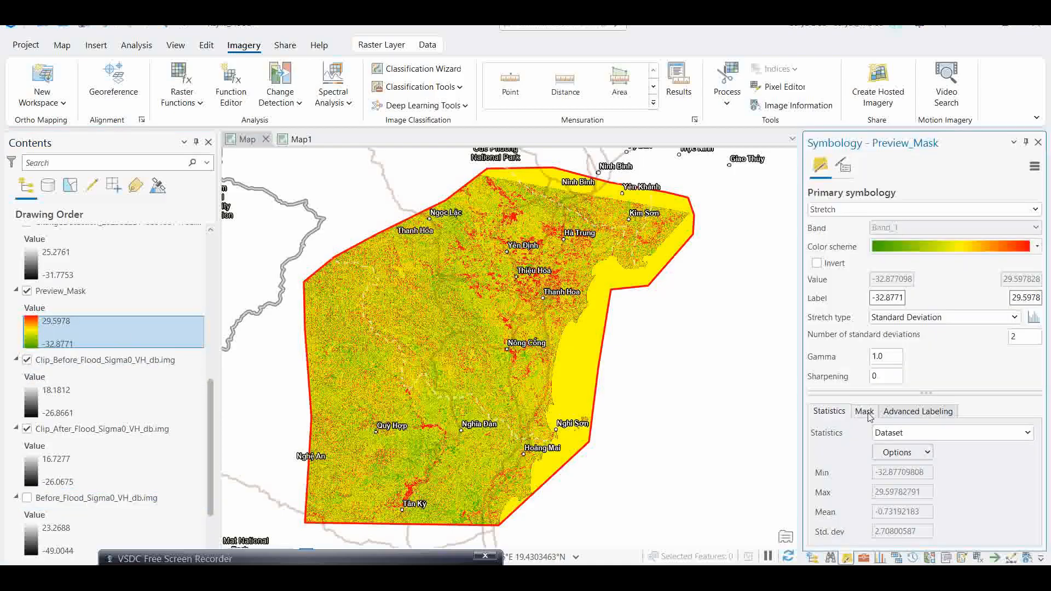
{"action": "left_click", "coordinate": [869, 413]}
{"action": "left_click", "coordinate": [816, 432]}
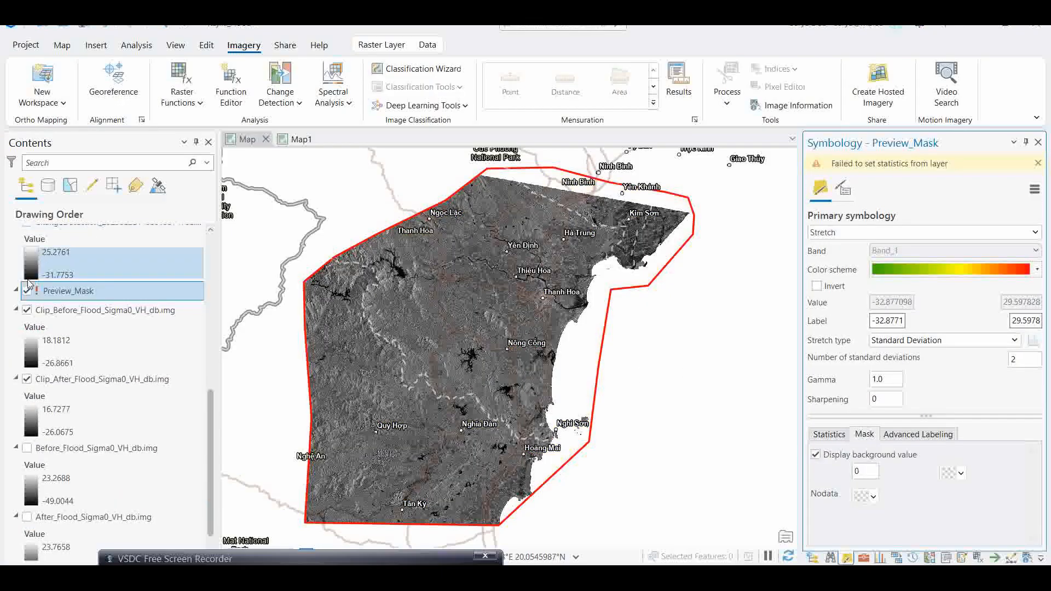
{"action": "left_click", "coordinate": [105, 25]}
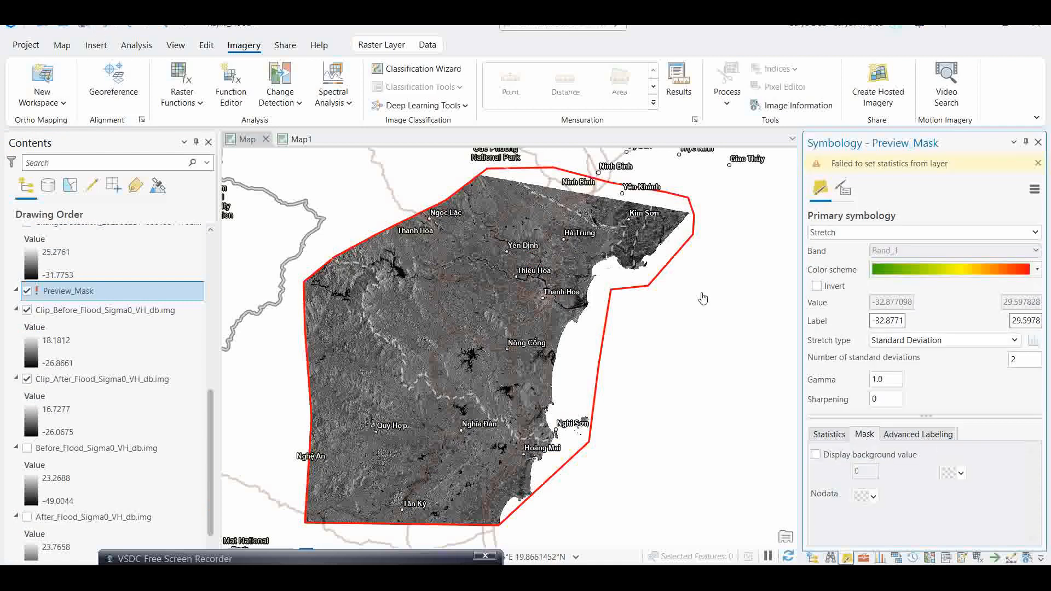
{"action": "left_click", "coordinate": [27, 294]}
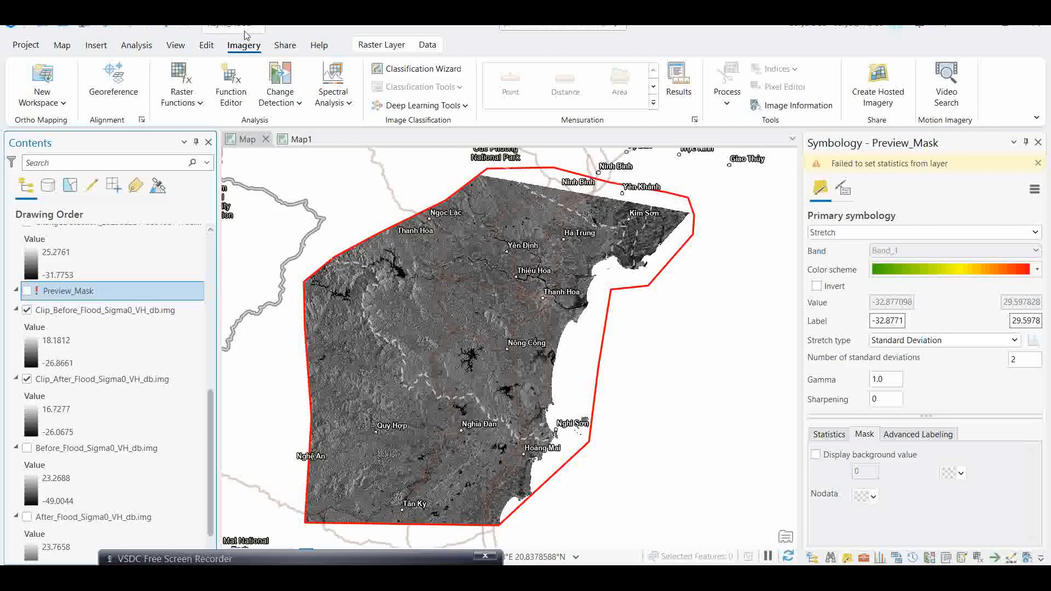
- Reopen the Change Detection Wizard and briefly switch to the Map1 view and back to Map
{"action": "left_click", "coordinate": [274, 98]}
{"action": "left_click", "coordinate": [299, 125]}
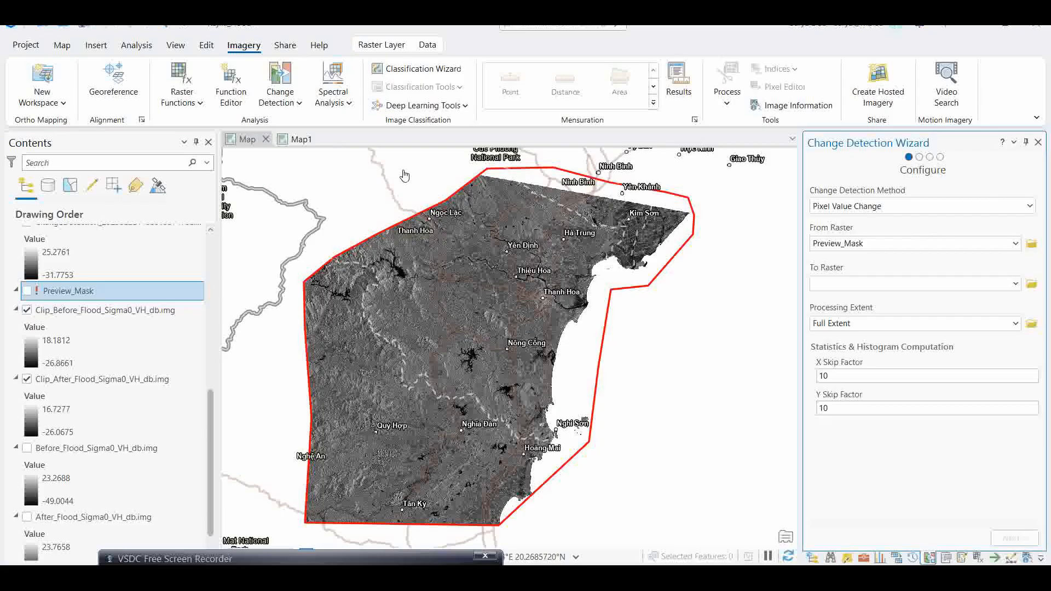
{"action": "left_click", "coordinate": [298, 139]}
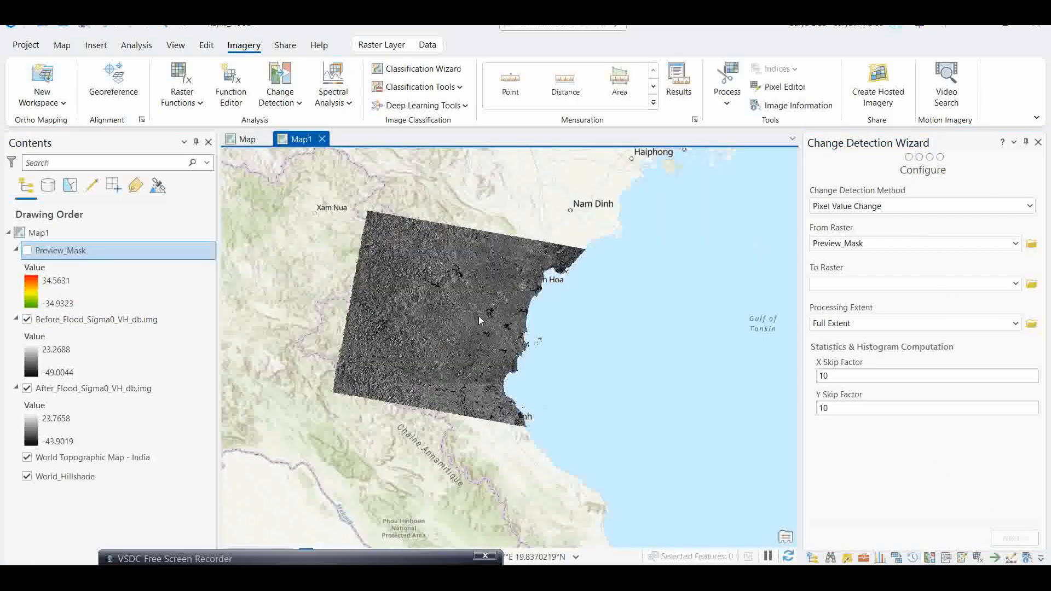
{"action": "left_click", "coordinate": [244, 139]}
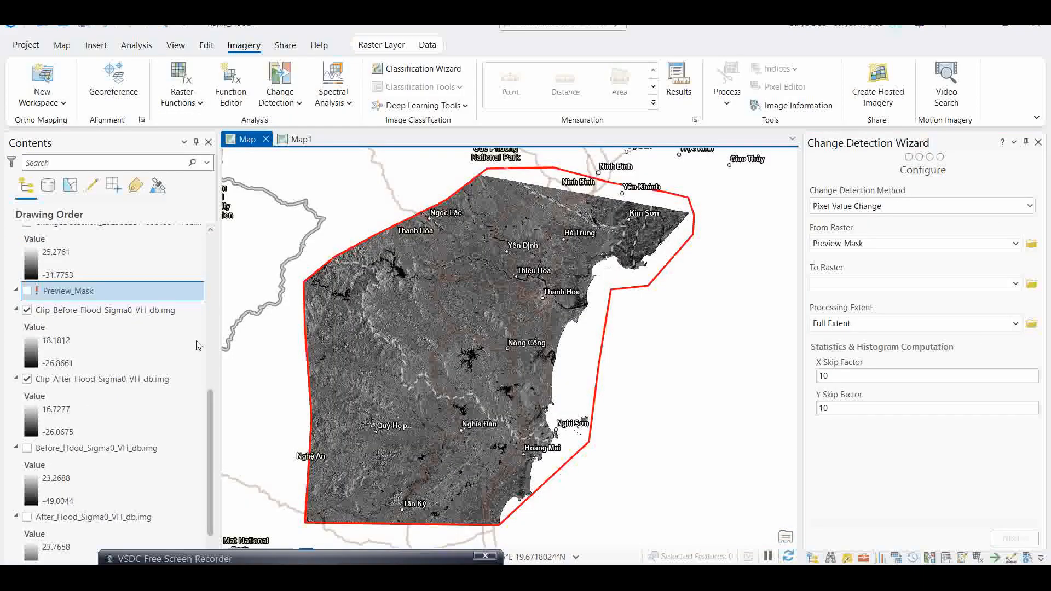
- Show the ChangeDetection_20250828140801974768.crf layer in the map
{"action": "left_click_drag", "start_coordinate": [210, 399], "coordinate": [209, 366]}
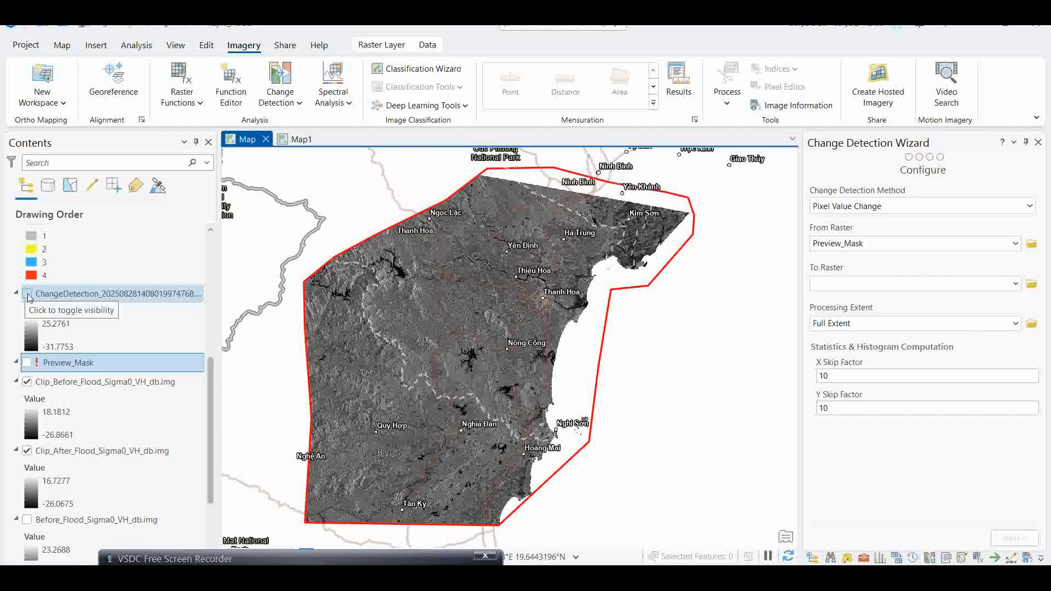
{"action": "left_click", "coordinate": [31, 295]}
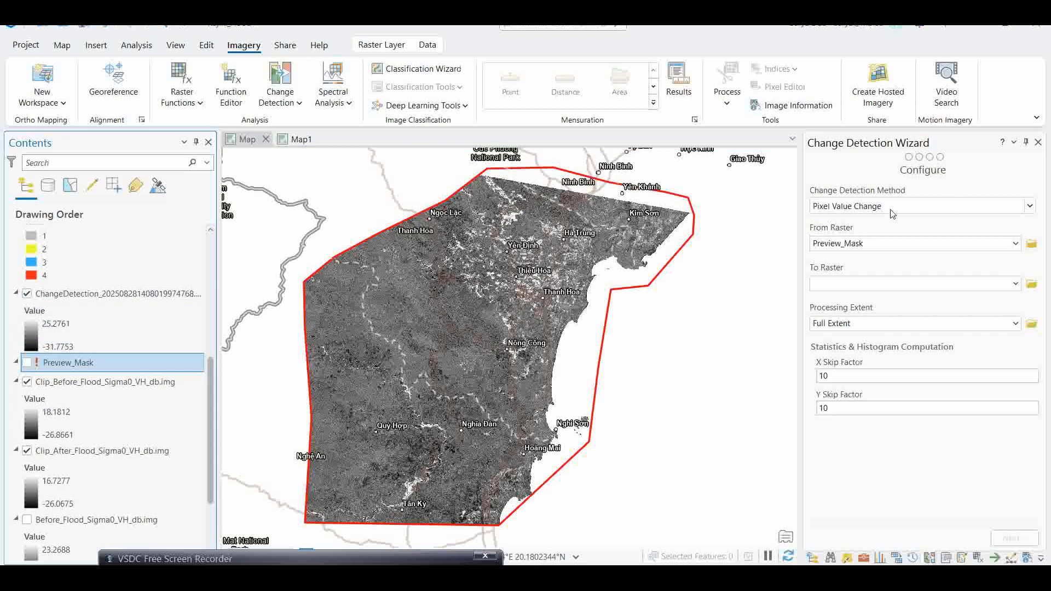
- Set the change detection From Raster to Clip_After_Flood_Sigma0_VH_db.img and To Raster to Before_Flood_Sigma0_VH_db.img, and continue
{"action": "left_click", "coordinate": [1018, 247]}
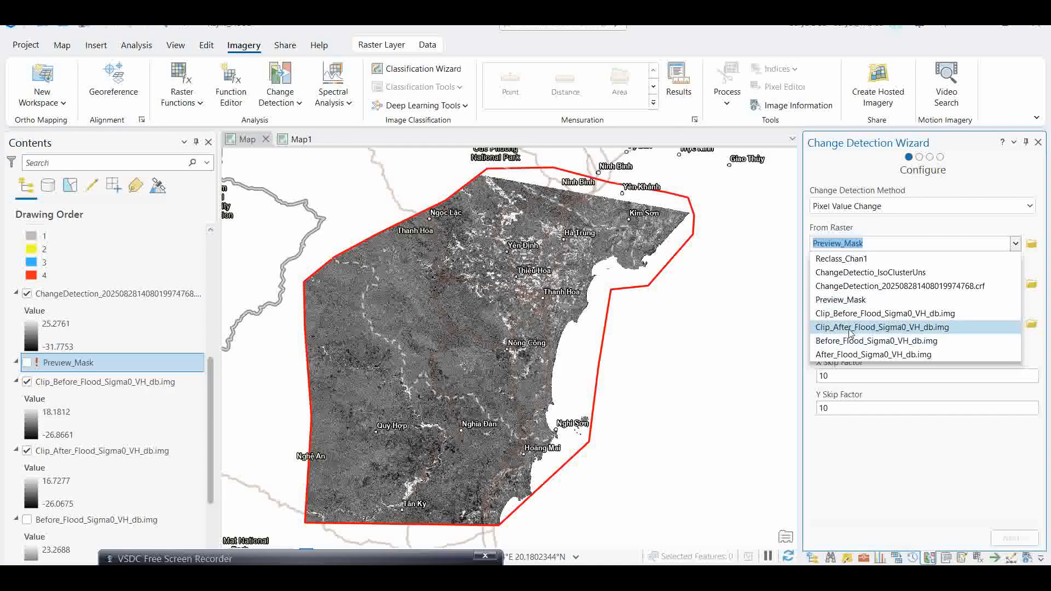
{"action": "left_click", "coordinate": [851, 328]}
{"action": "left_click", "coordinate": [1015, 283]}
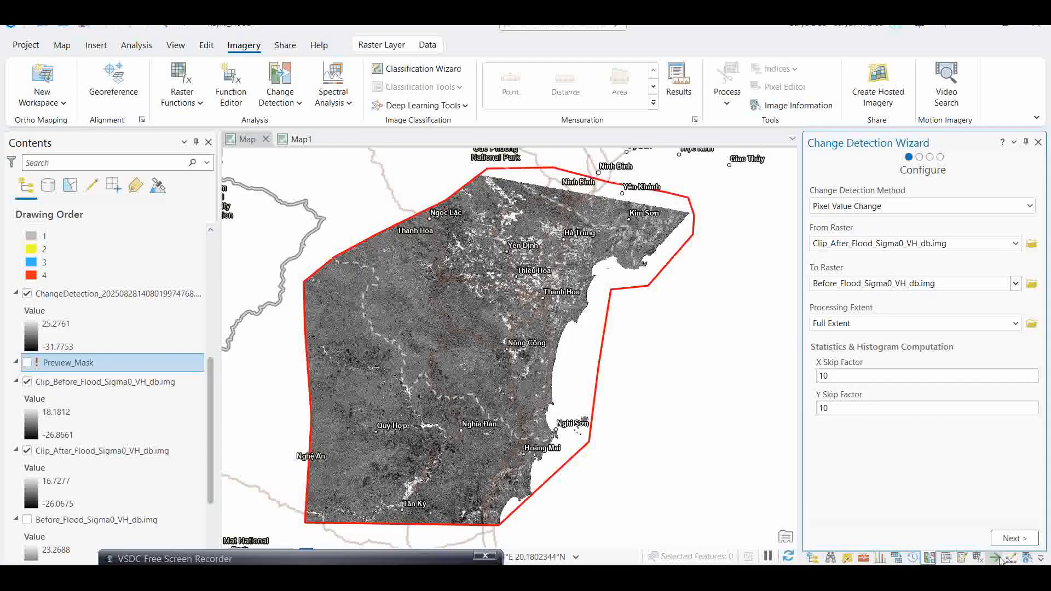
{"action": "left_click", "coordinate": [1011, 539]}
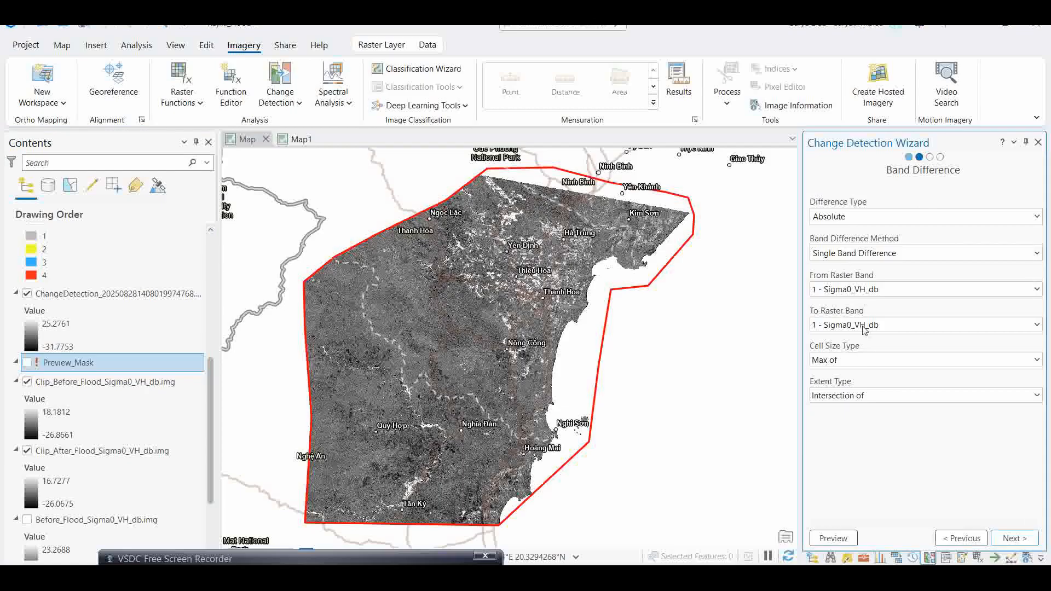
- Accept the Absolute single band difference settings, compute the difference statistics and histogram, and continue to output generation
{"action": "left_click", "coordinate": [1015, 538]}
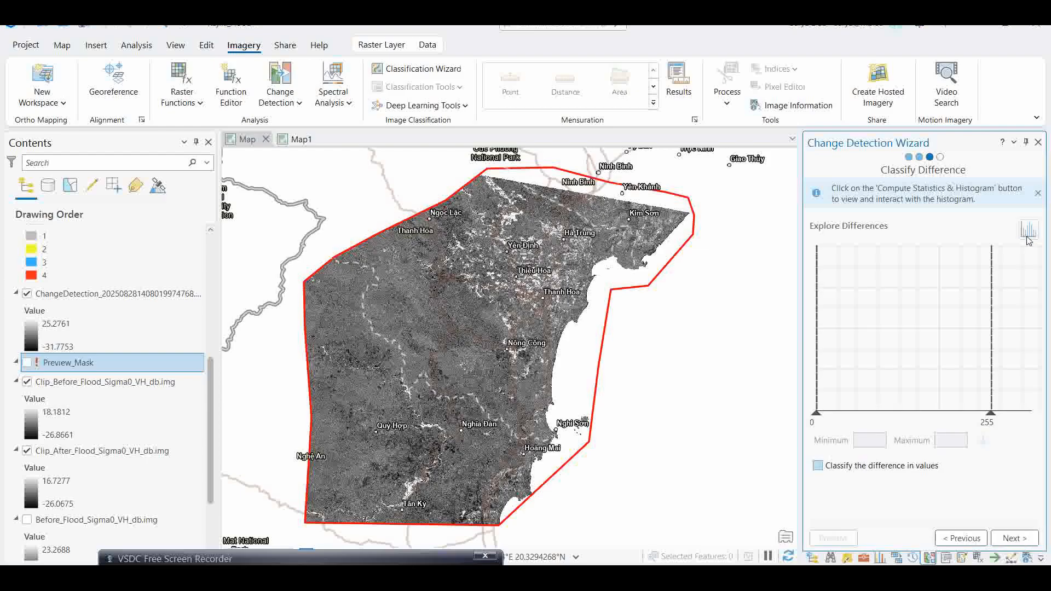
{"action": "left_click", "coordinate": [1030, 241]}
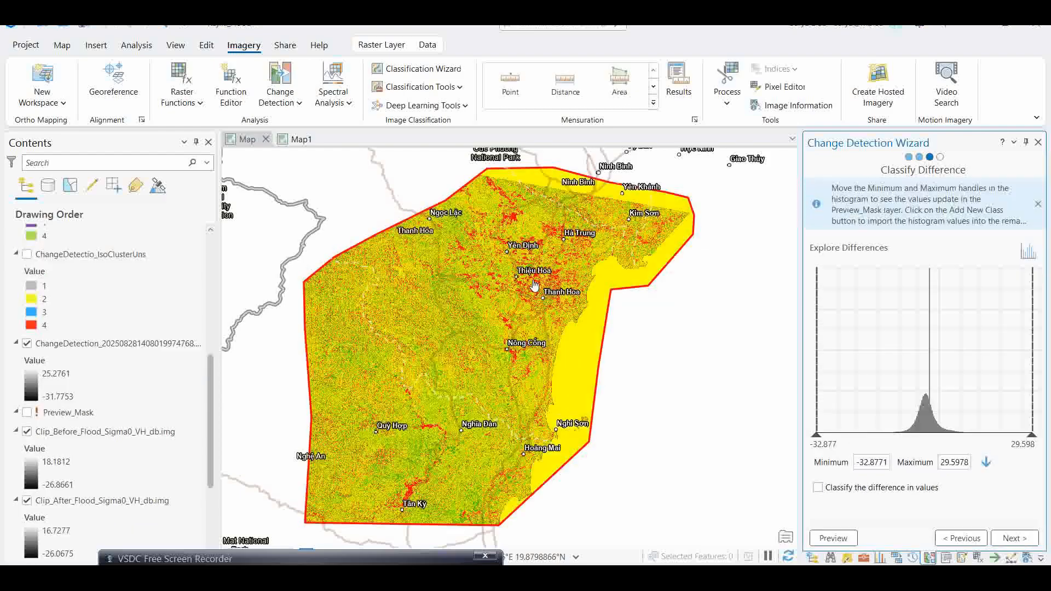
{"action": "left_click", "coordinate": [1014, 539]}
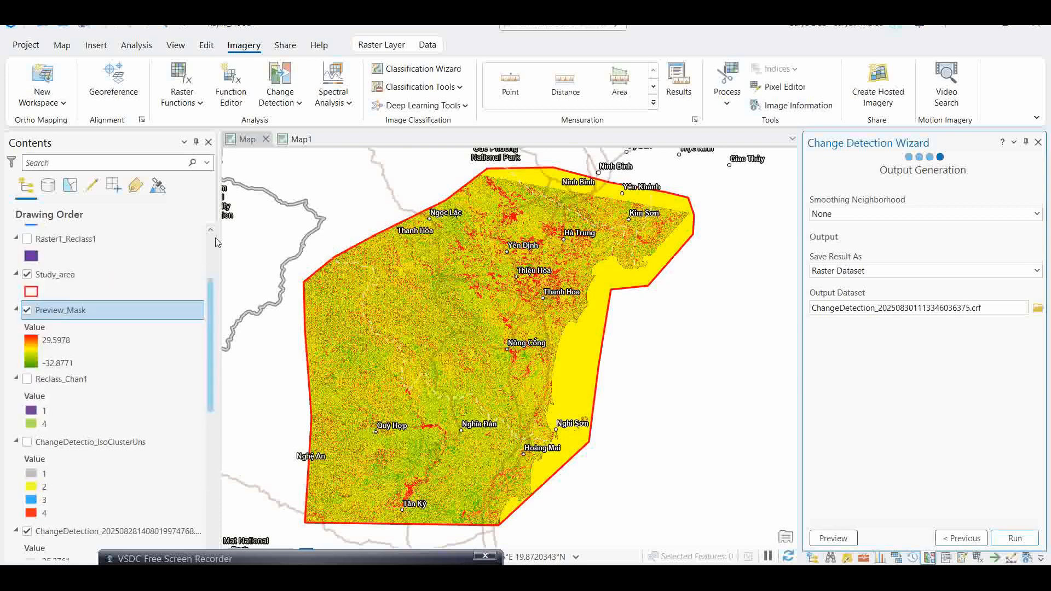
- Hide the Preview_Mask layer and display the ChangeDetection_20250828140801974768.crf layer
{"action": "scroll", "coordinate": [165, 244], "scroll_direction": "up", "scroll_amount": 3}
{"action": "scroll", "coordinate": [87, 384], "scroll_direction": "down", "scroll_amount": 5}
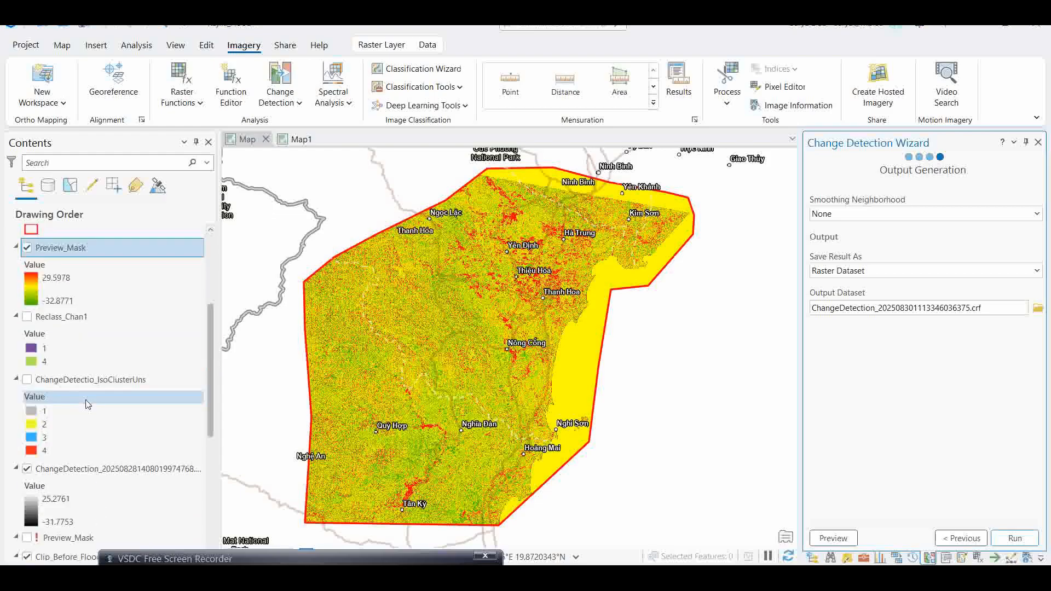
{"action": "scroll", "coordinate": [87, 404], "scroll_direction": "down", "scroll_amount": 3}
{"action": "left_click", "coordinate": [28, 371]}
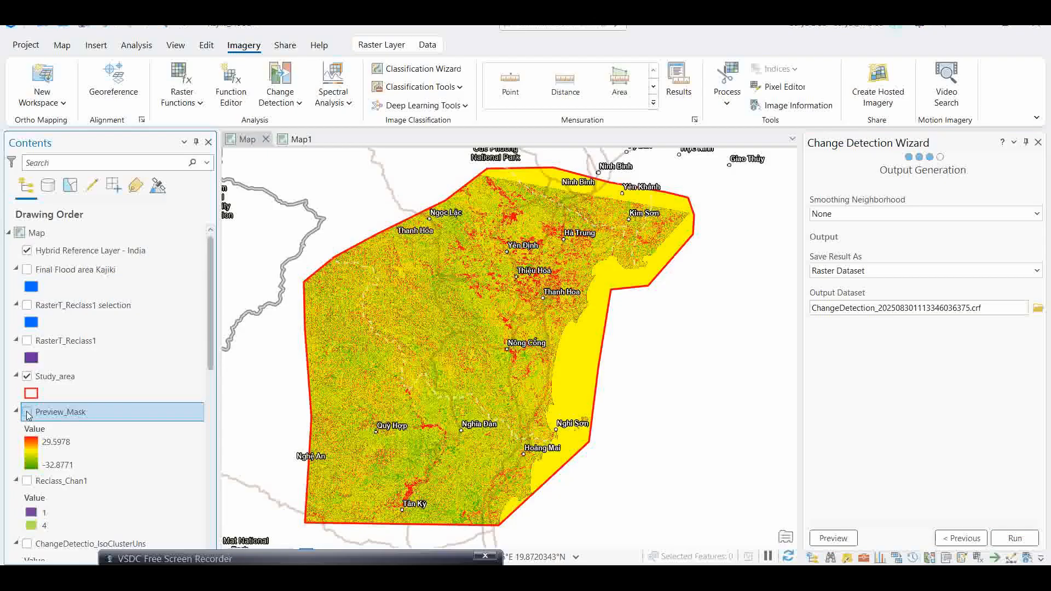
{"action": "left_click", "coordinate": [27, 413]}
{"action": "scroll", "coordinate": [211, 365], "scroll_direction": "down", "scroll_amount": 4}
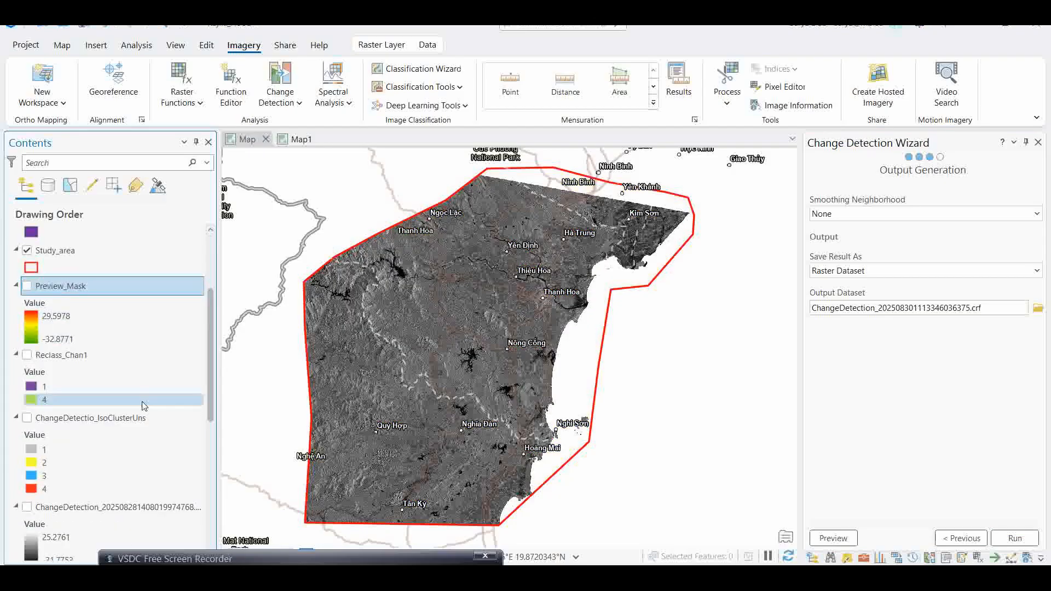
{"action": "scroll", "coordinate": [110, 482], "scroll_direction": "down", "scroll_amount": 1}
{"action": "left_click", "coordinate": [27, 475]}
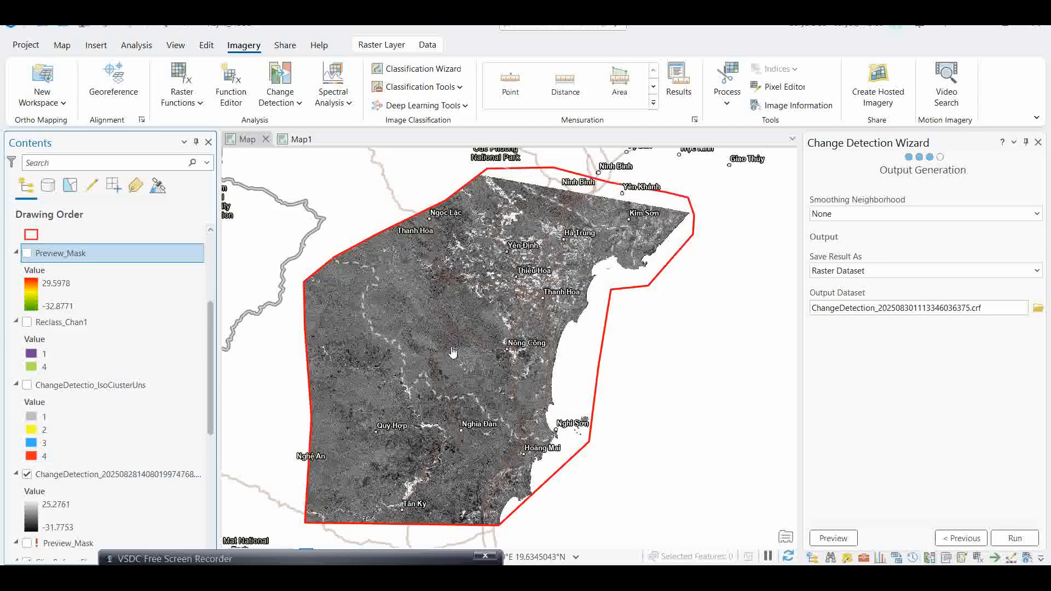
{"action": "scroll", "coordinate": [120, 377], "scroll_direction": "down", "scroll_amount": 2}
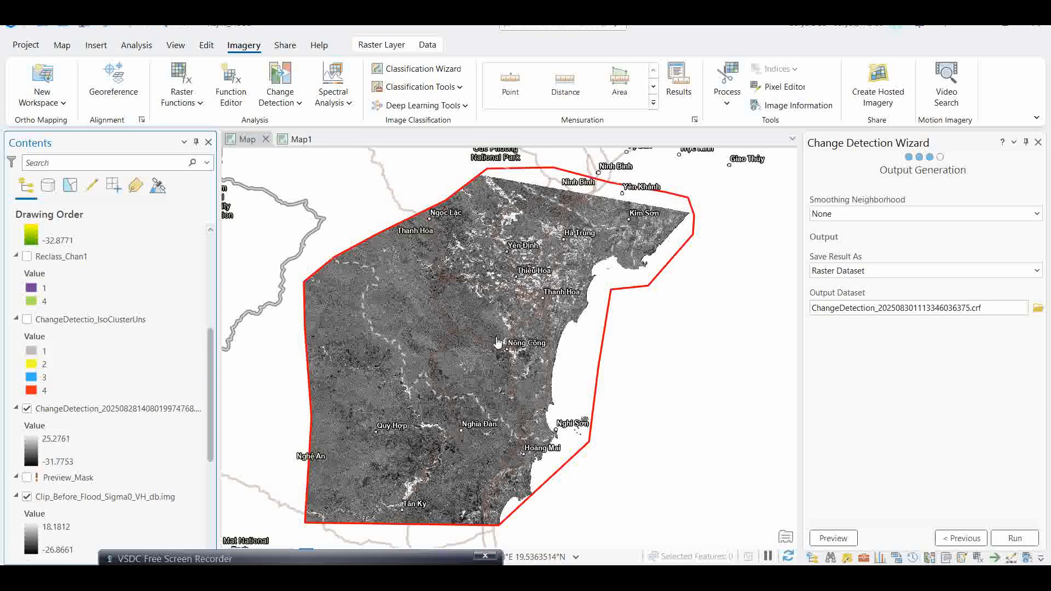
- Open the Iso Cluster Unsupervised Classification tool from Spatial Analyst Tools' Multivariate toolset
{"action": "left_click", "coordinate": [136, 45]}
{"action": "left_click", "coordinate": [190, 82]}
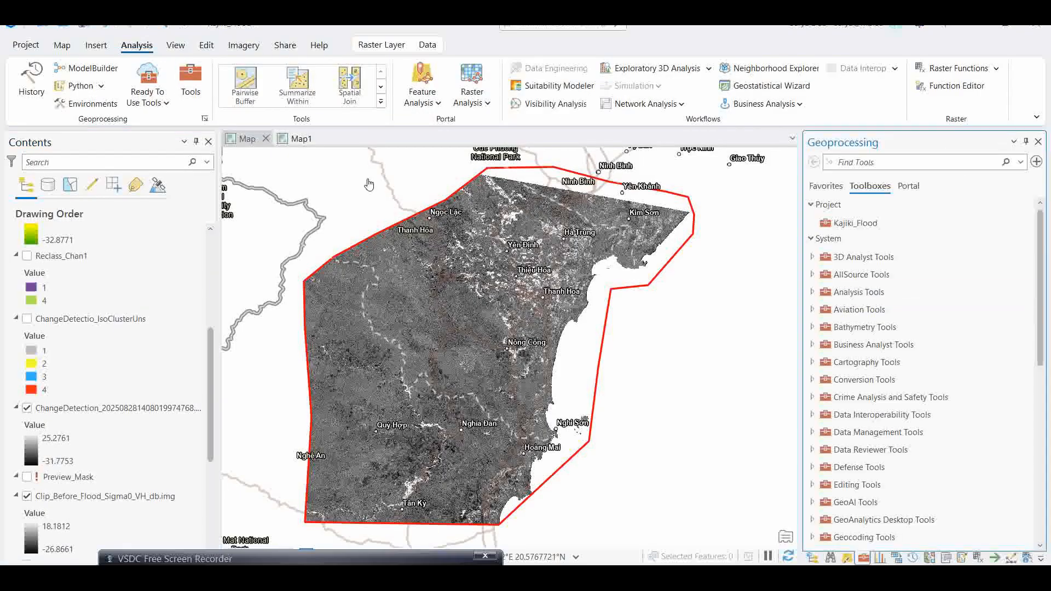
{"action": "scroll", "coordinate": [881, 377], "scroll_direction": "down", "scroll_amount": 8}
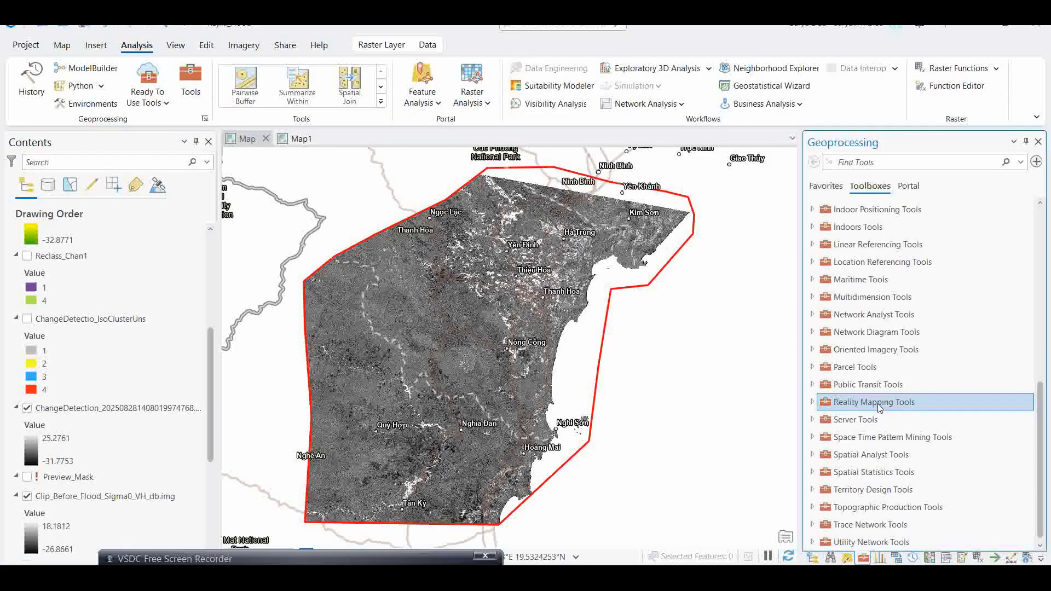
{"action": "left_click", "coordinate": [813, 455]}
{"action": "scroll", "coordinate": [933, 365], "scroll_direction": "down", "scroll_amount": 7}
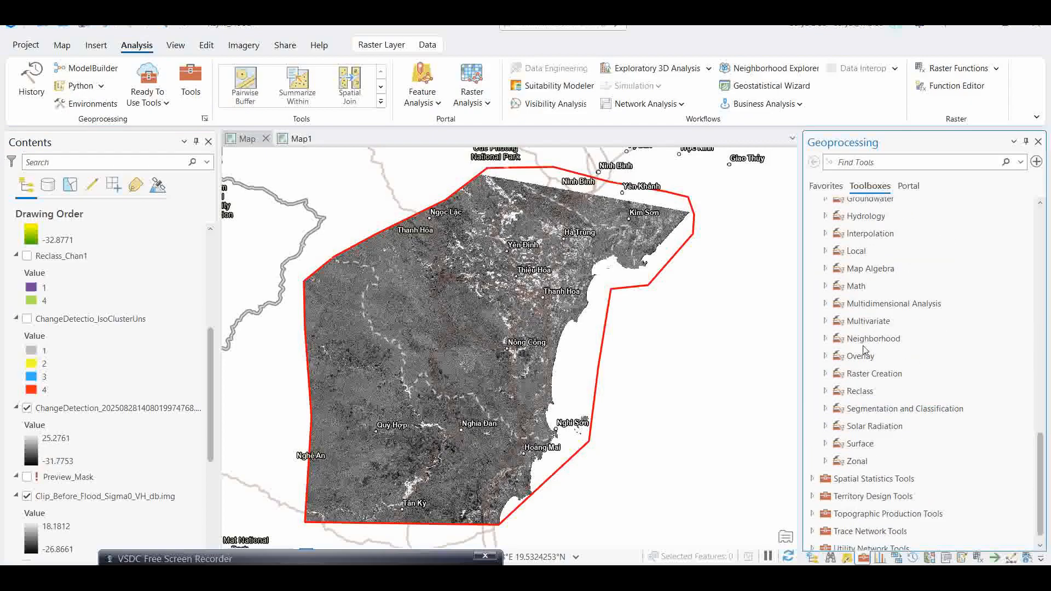
{"action": "left_click", "coordinate": [826, 322]}
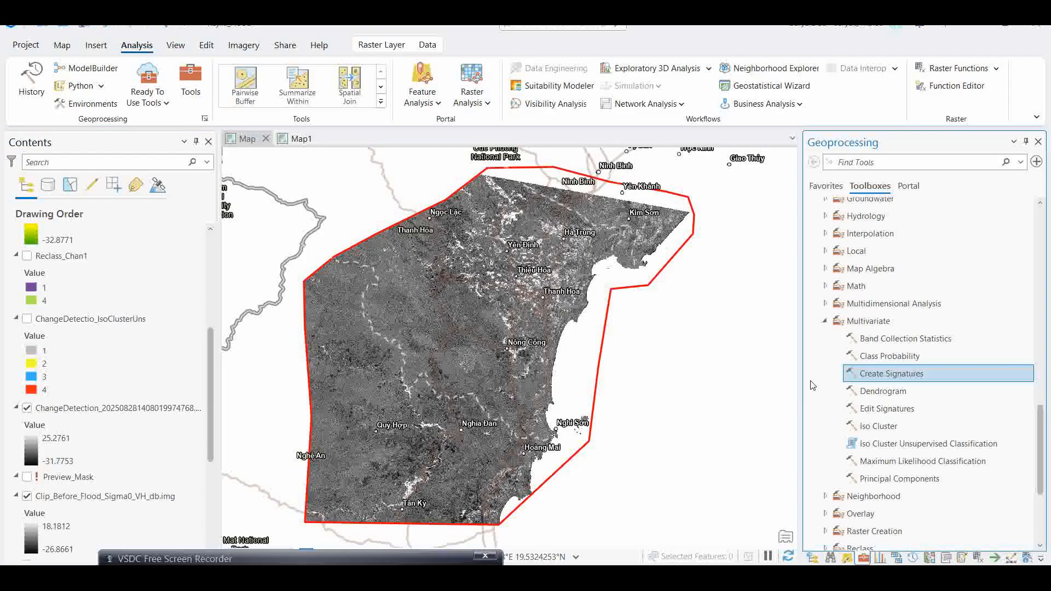
{"action": "left_click", "coordinate": [904, 450]}
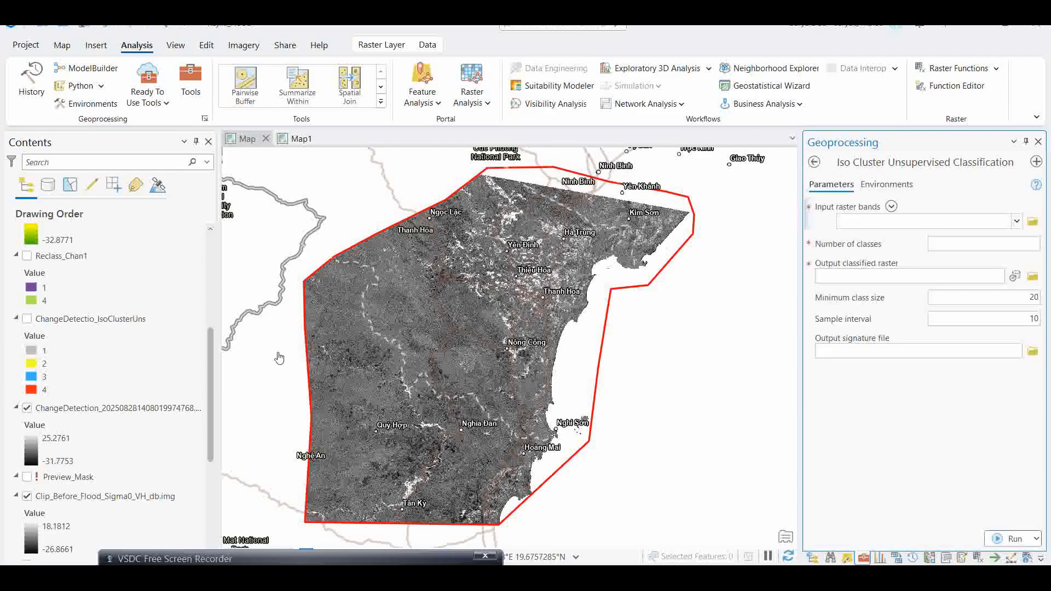
- Set the input raster bands to ChangeDetection_20250828140801974768.crf
{"action": "left_click", "coordinate": [1016, 222]}
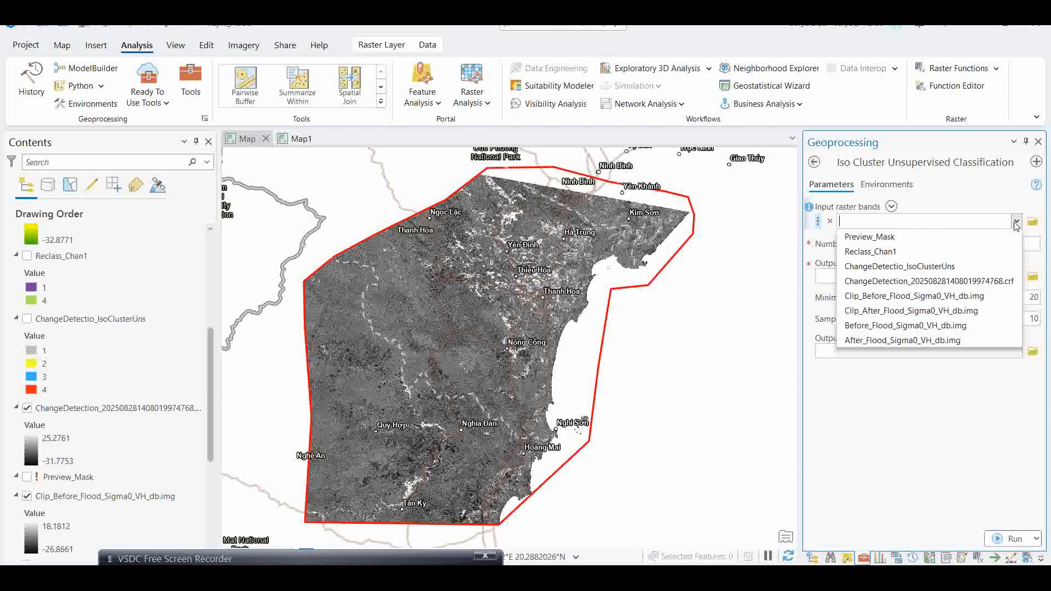
{"action": "left_click", "coordinate": [891, 281]}
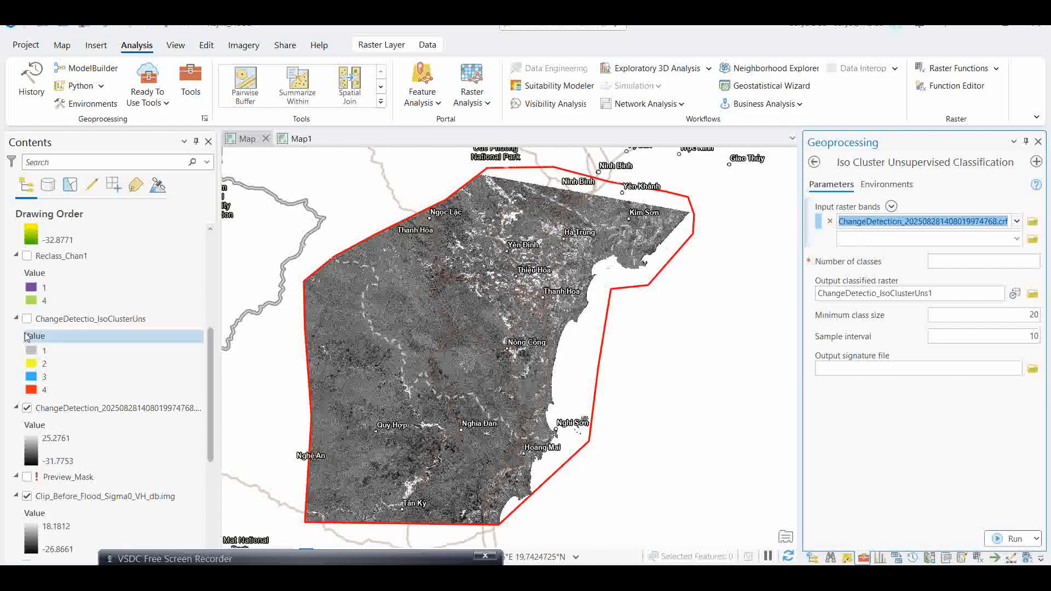
- Examine the layers' data source folder paths in the Contents pane listed by data source
{"action": "left_click", "coordinate": [90, 409]}
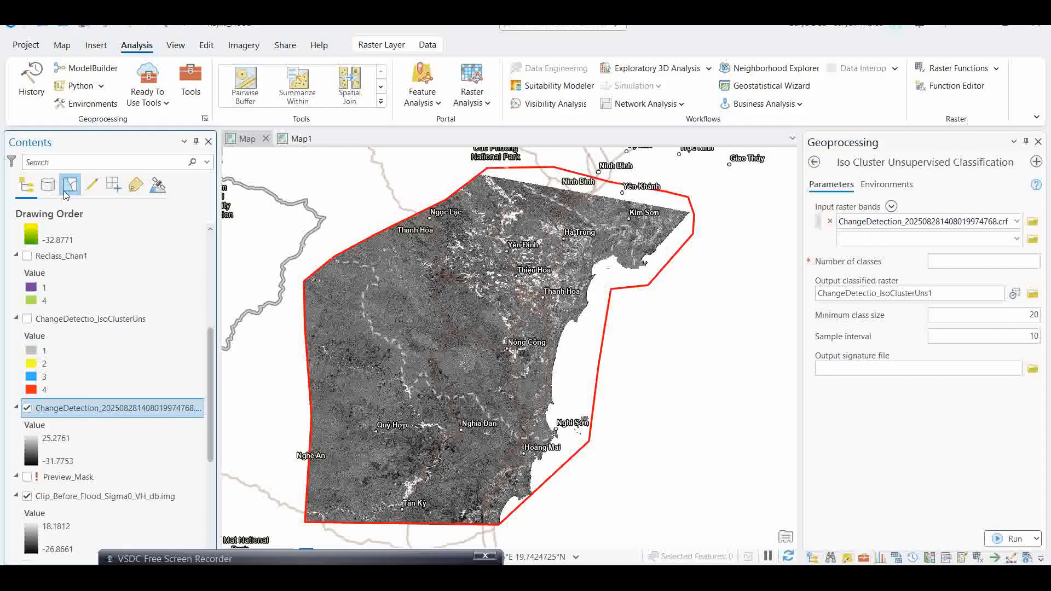
{"action": "left_click", "coordinate": [48, 188]}
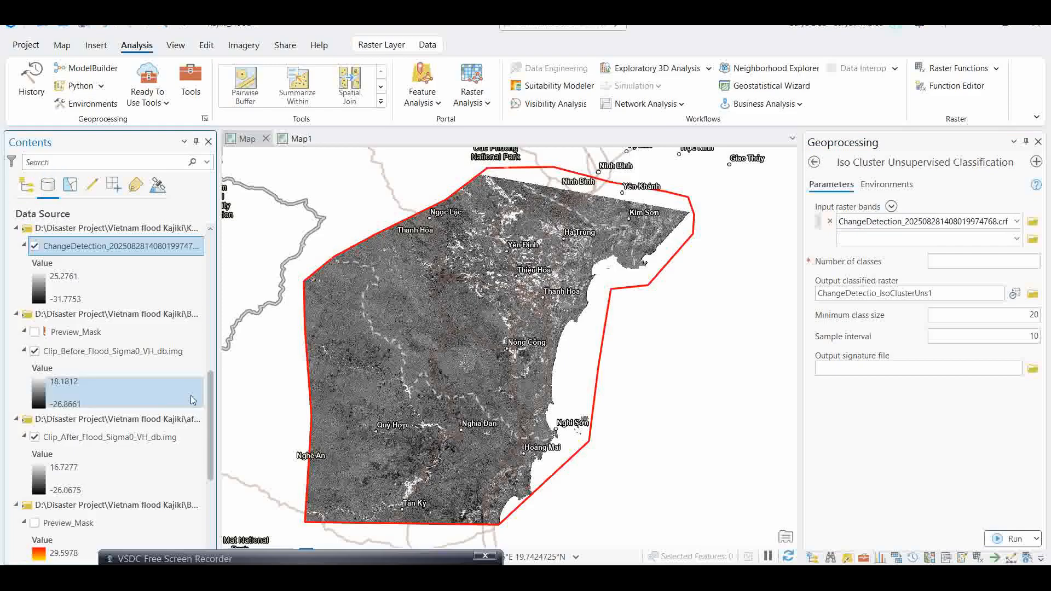
{"action": "left_click_drag", "start_coordinate": [218, 383], "coordinate": [370, 371]}
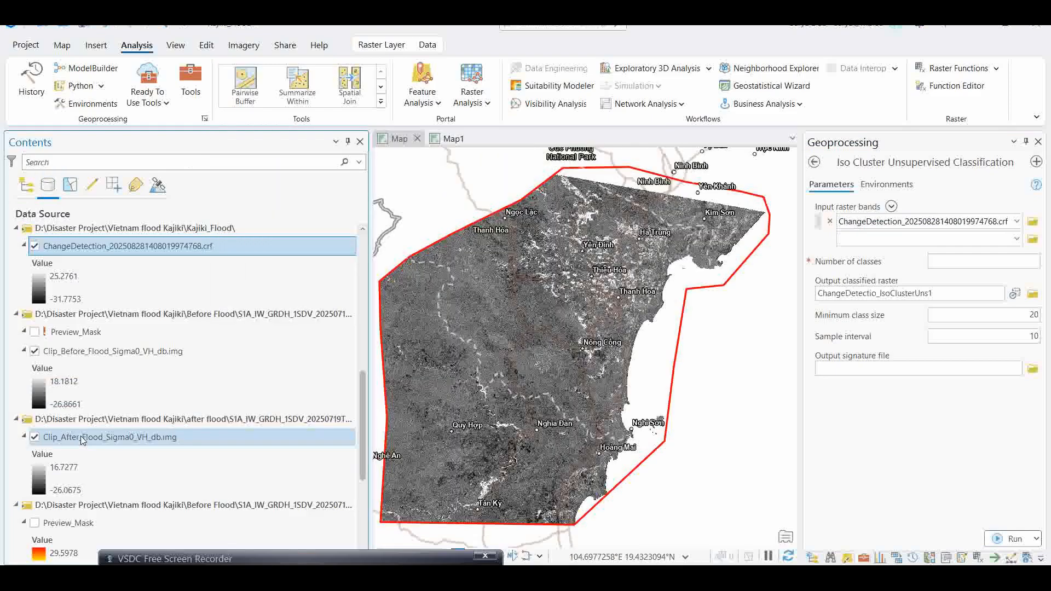
{"action": "scroll", "coordinate": [191, 449], "scroll_direction": "down", "scroll_amount": 5}
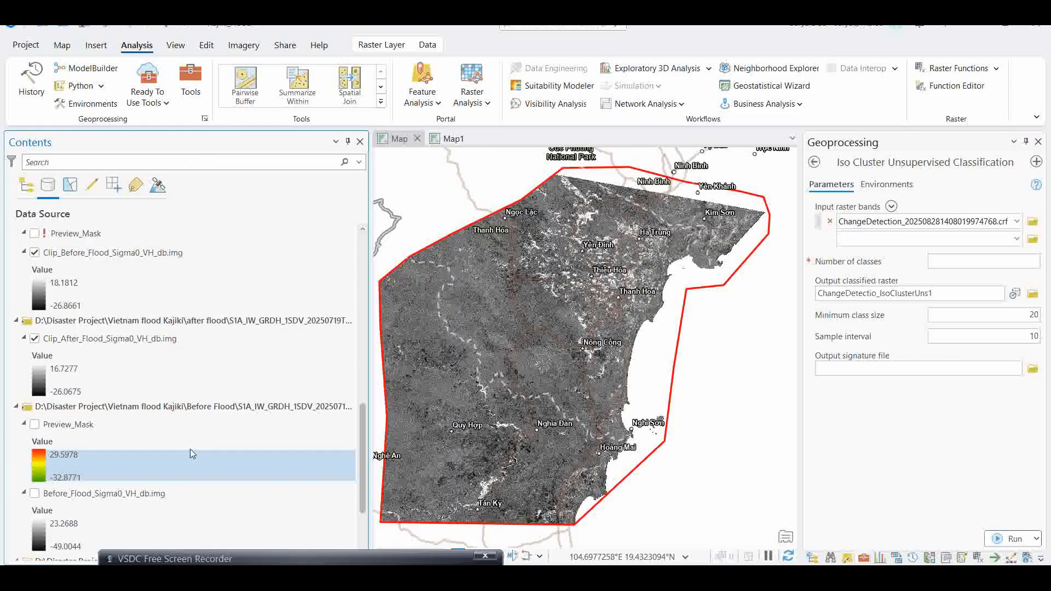
{"action": "scroll", "coordinate": [150, 446], "scroll_direction": "up", "scroll_amount": 3}
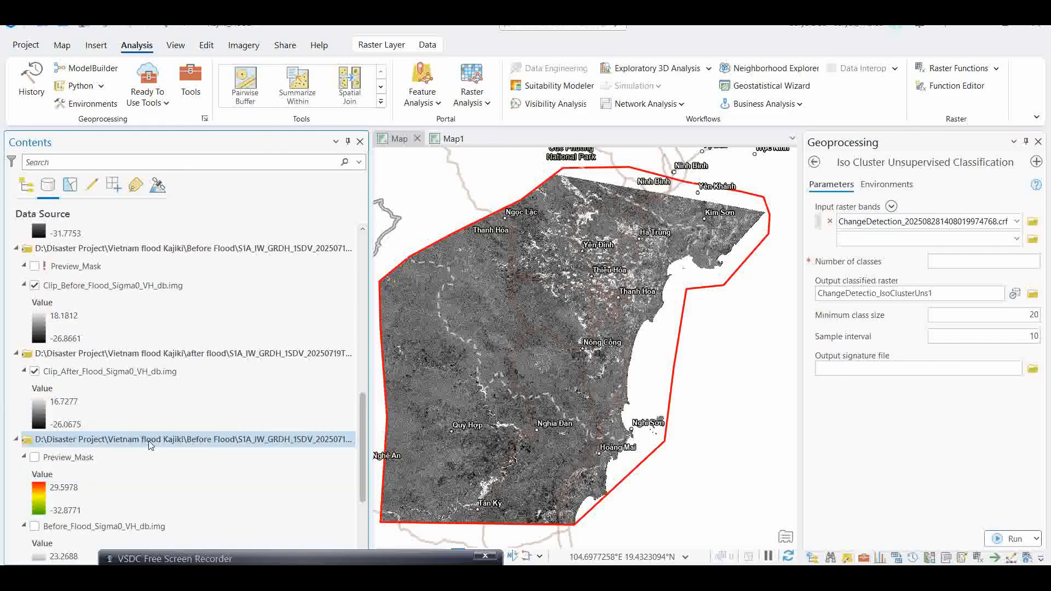
{"action": "scroll", "coordinate": [150, 445], "scroll_direction": "up", "scroll_amount": 2}
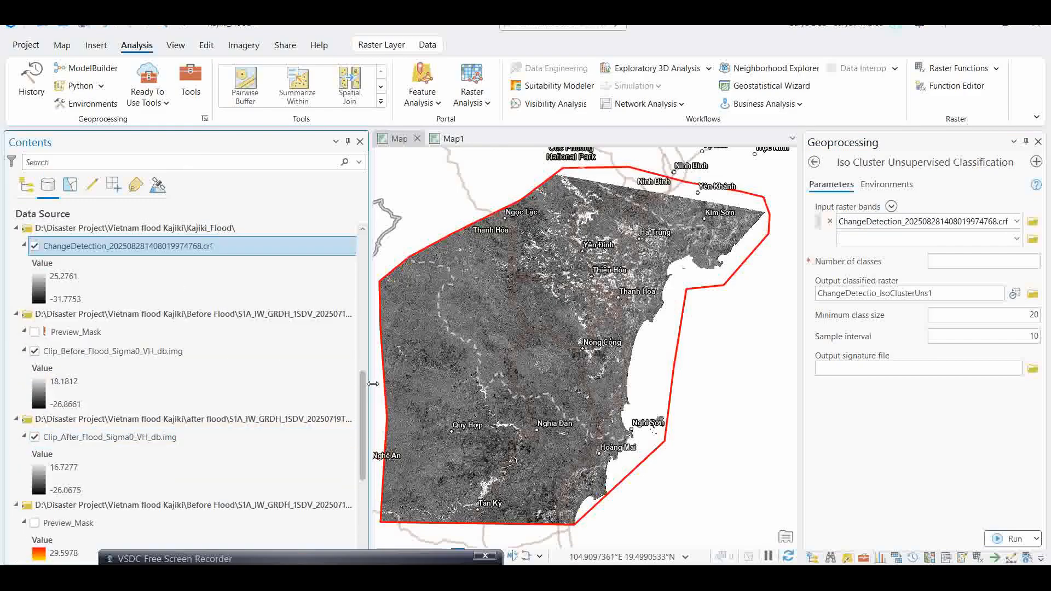
{"action": "left_click_drag", "start_coordinate": [372, 384], "coordinate": [448, 383]}
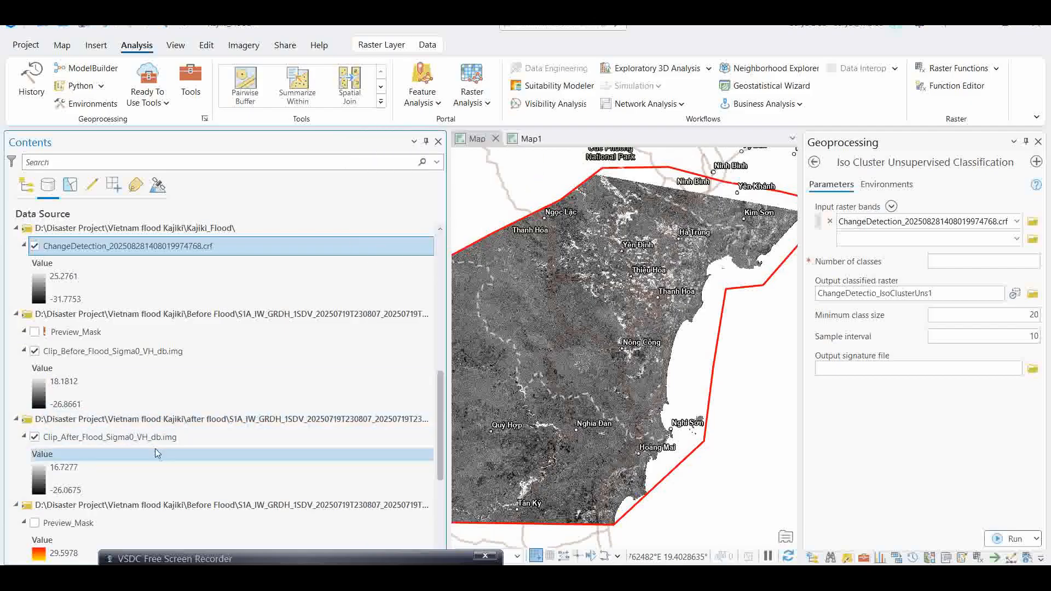
{"action": "scroll", "coordinate": [112, 353], "scroll_direction": "up", "scroll_amount": 1}
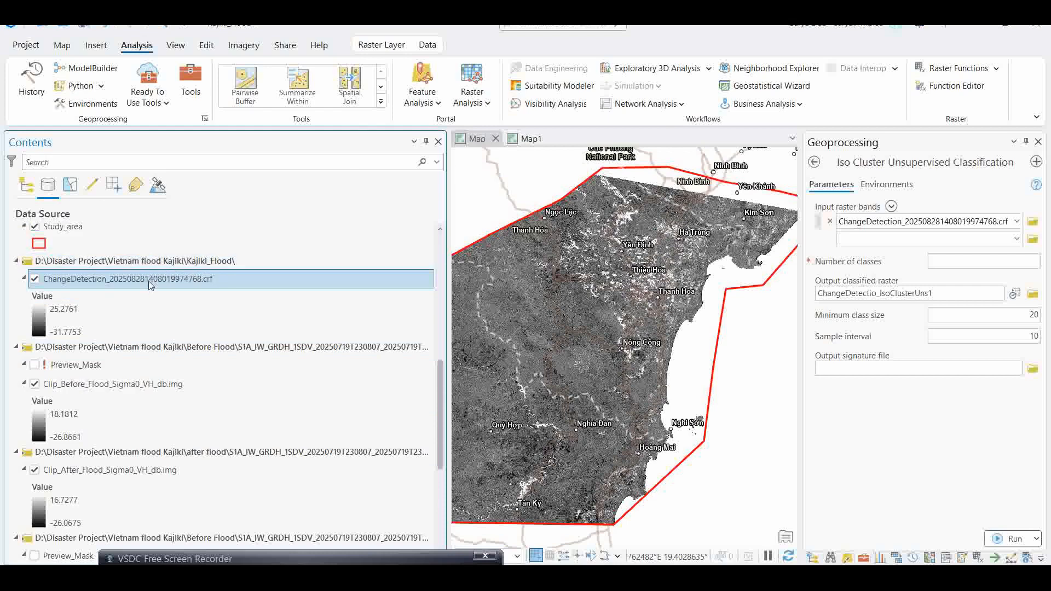
{"action": "left_click_drag", "start_coordinate": [449, 294], "coordinate": [247, 296]}
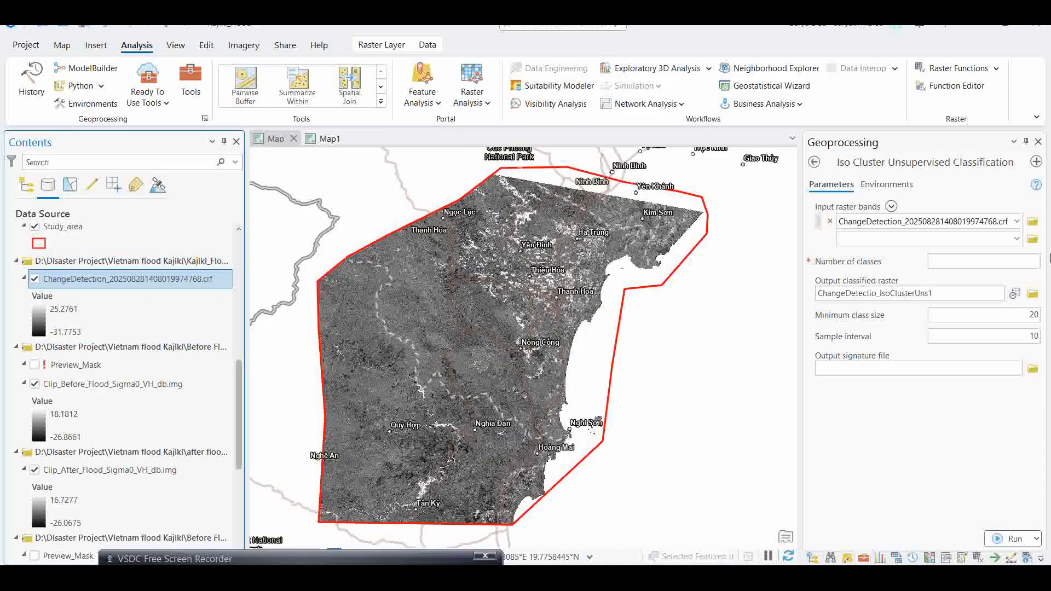
- Browse the Kajiki_Flood.gdb geodatabase contents from the input raster browser, then close the browser
{"action": "left_click", "coordinate": [1033, 221]}
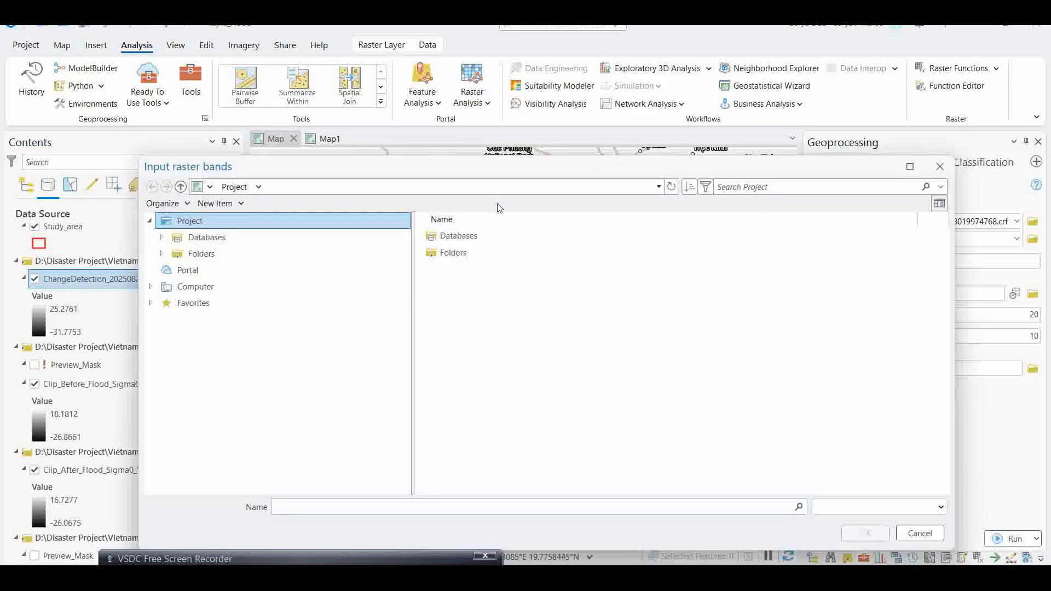
{"action": "left_click", "coordinate": [460, 236]}
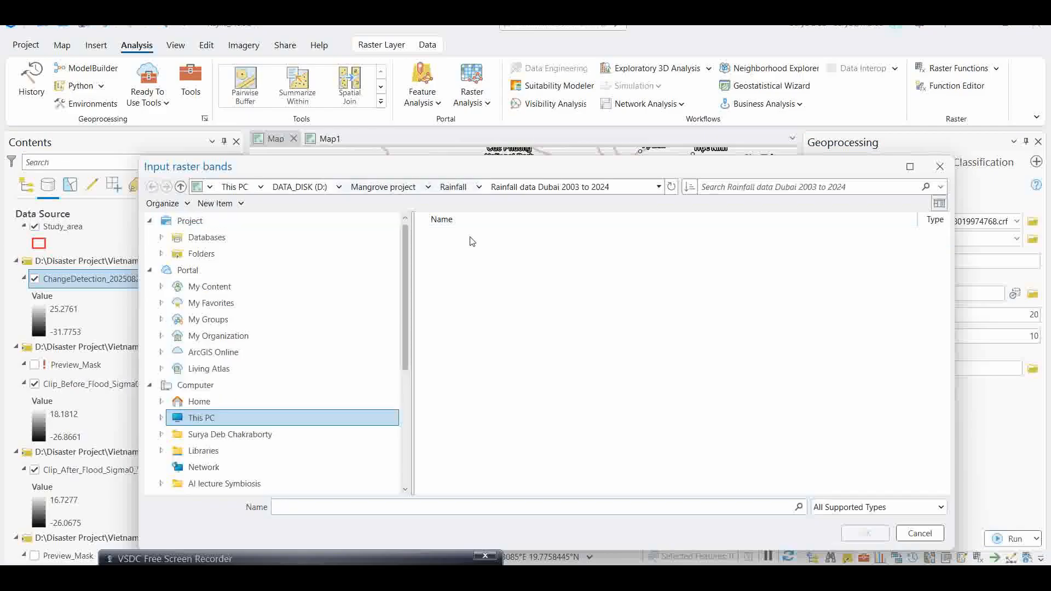
{"action": "left_click", "coordinate": [202, 418]}
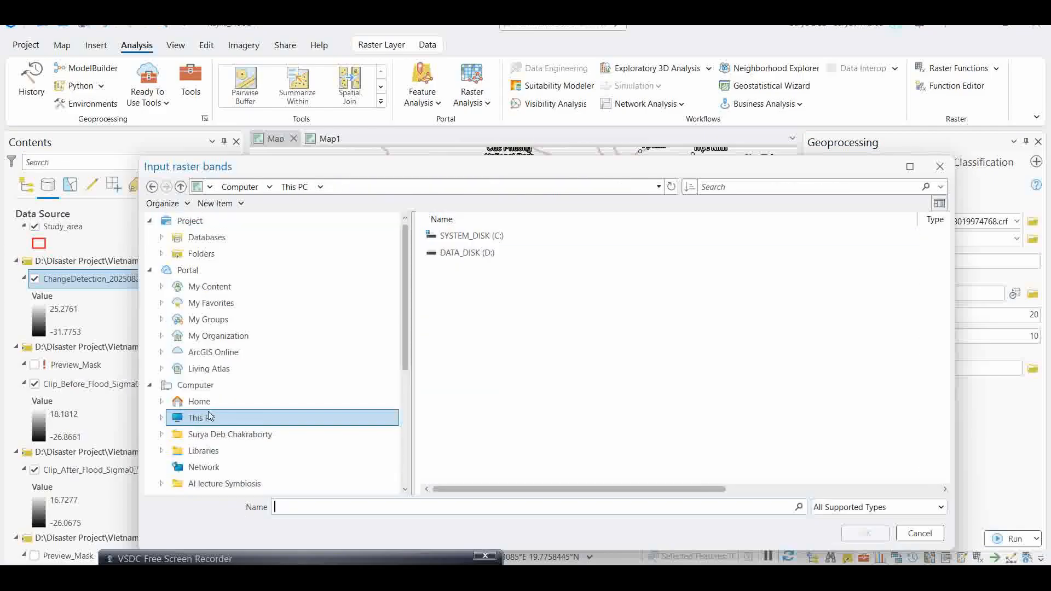
{"action": "double_click", "coordinate": [471, 252]}
{"action": "double_click", "coordinate": [465, 269]}
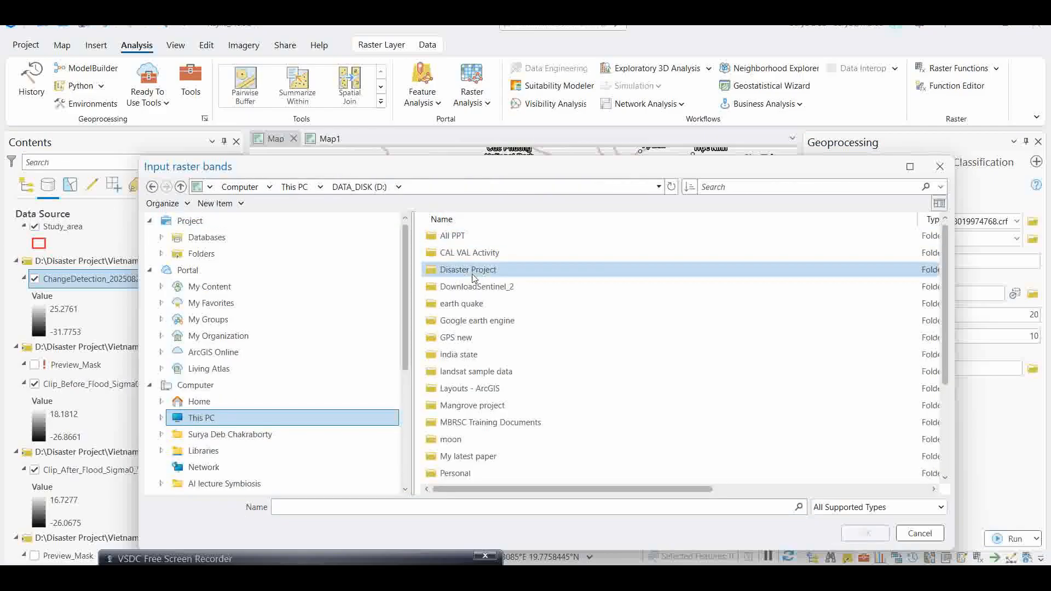
{"action": "left_click", "coordinate": [450, 407]}
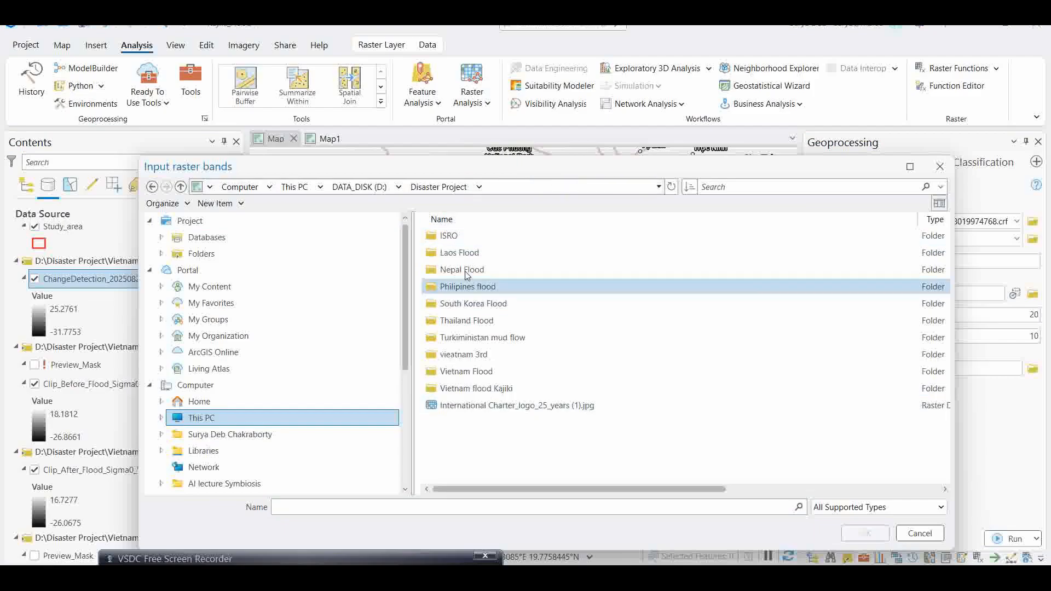
{"action": "double_click", "coordinate": [476, 388]}
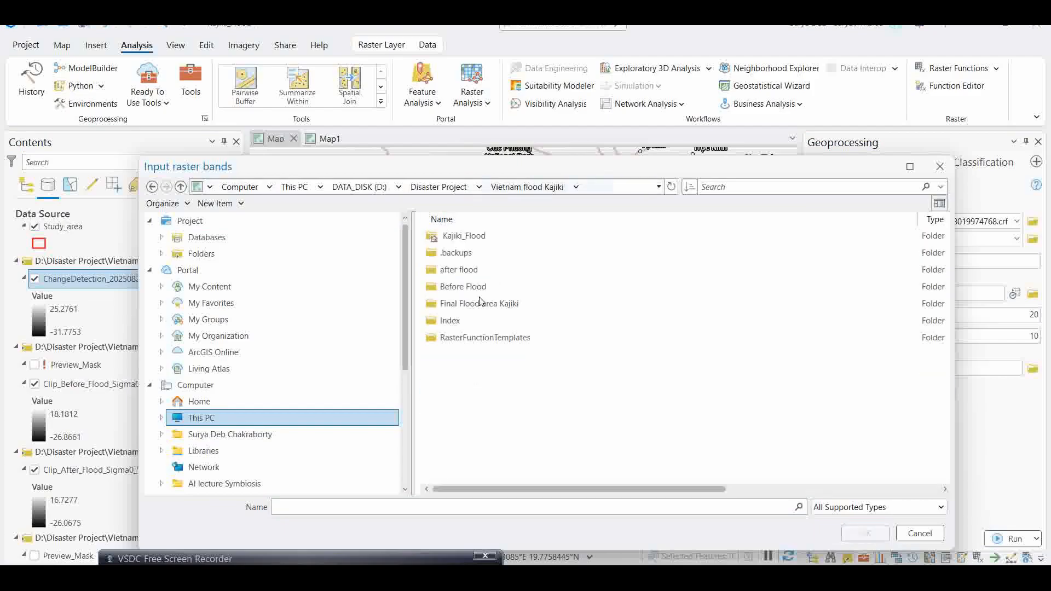
{"action": "double_click", "coordinate": [464, 237]}
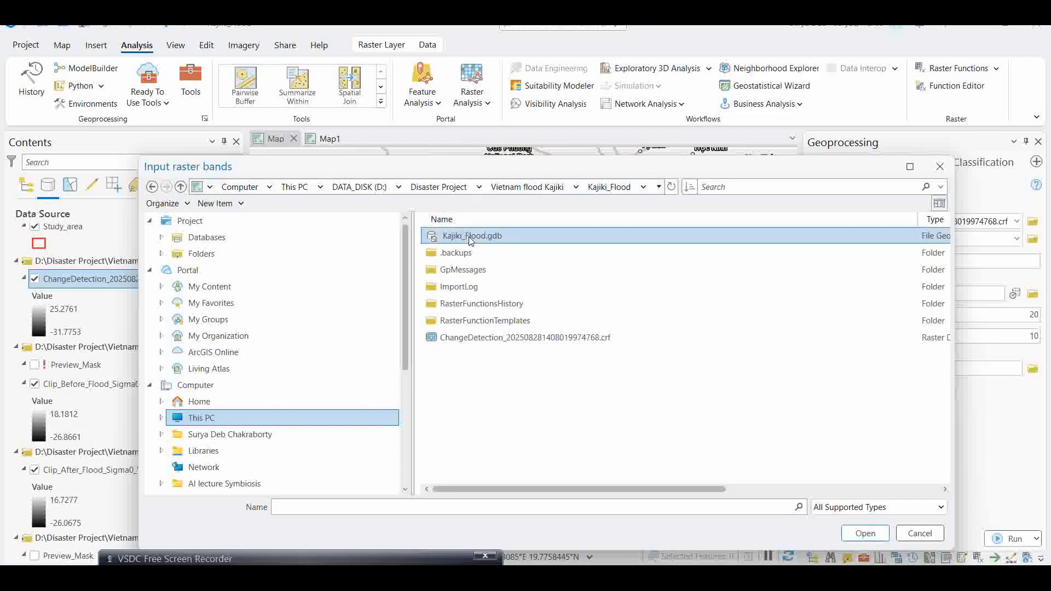
{"action": "double_click", "coordinate": [471, 237]}
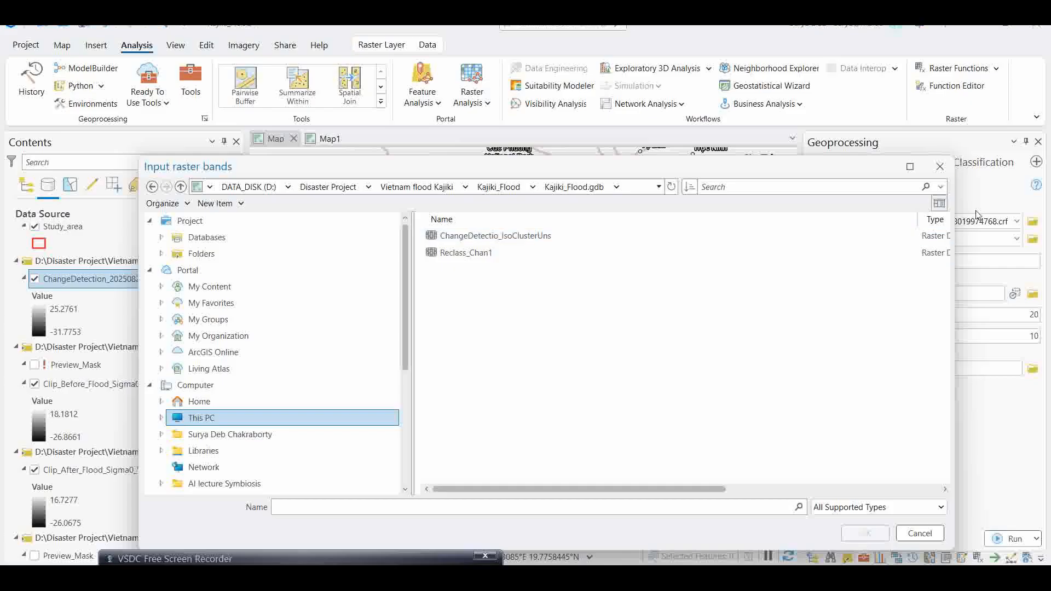
{"action": "left_click", "coordinate": [941, 167]}
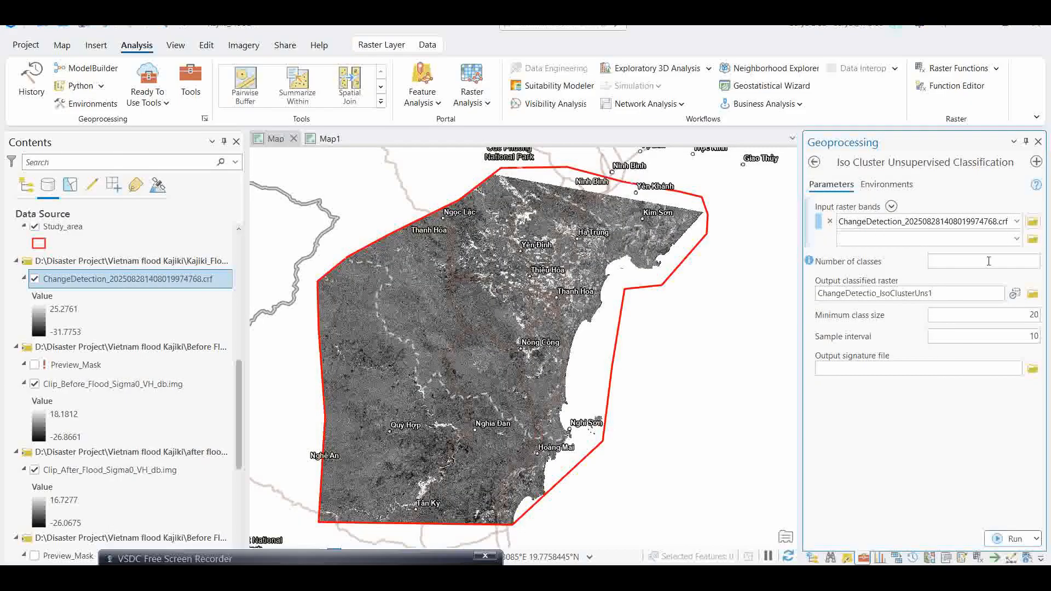
- Set the Iso Cluster number of classes to 4 and list the Contents layers by drawing order
{"action": "left_click", "coordinate": [1033, 262]}
{"action": "left_click", "coordinate": [948, 422]}
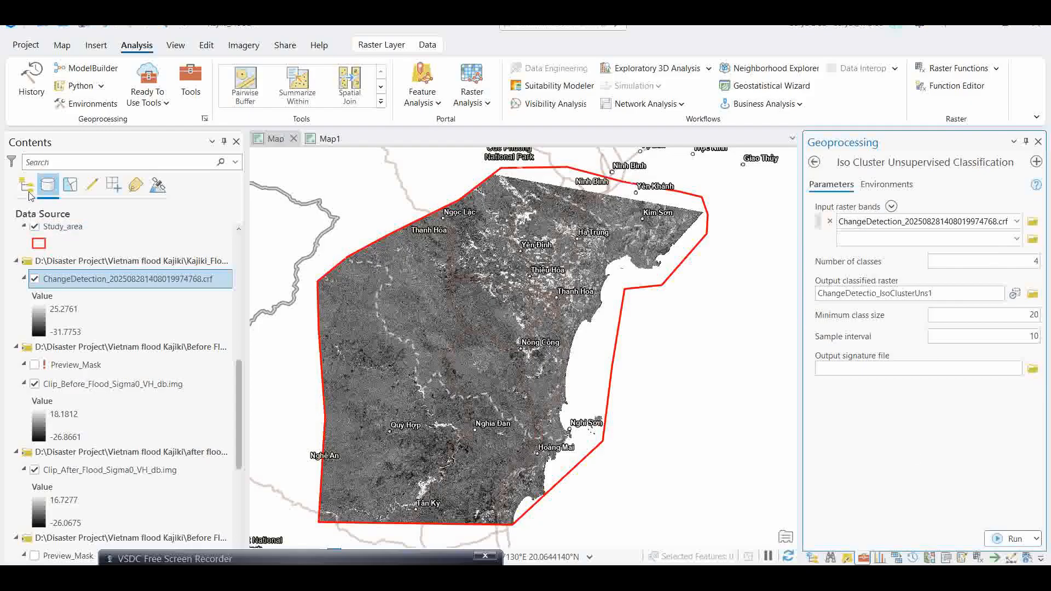
{"action": "left_click", "coordinate": [27, 185]}
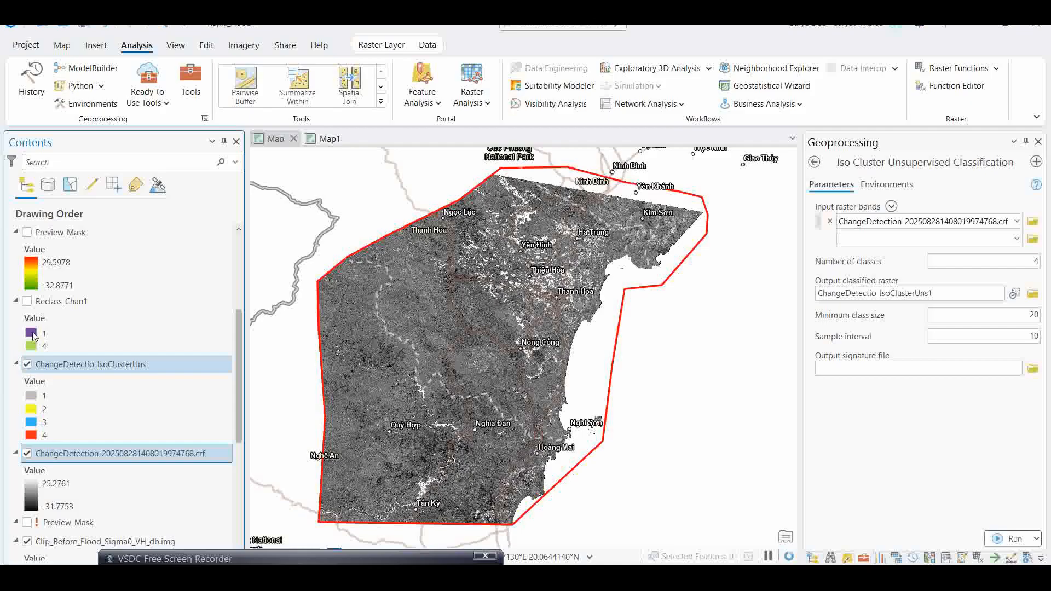
{"action": "scroll", "coordinate": [108, 375], "scroll_direction": "up", "scroll_amount": 2}
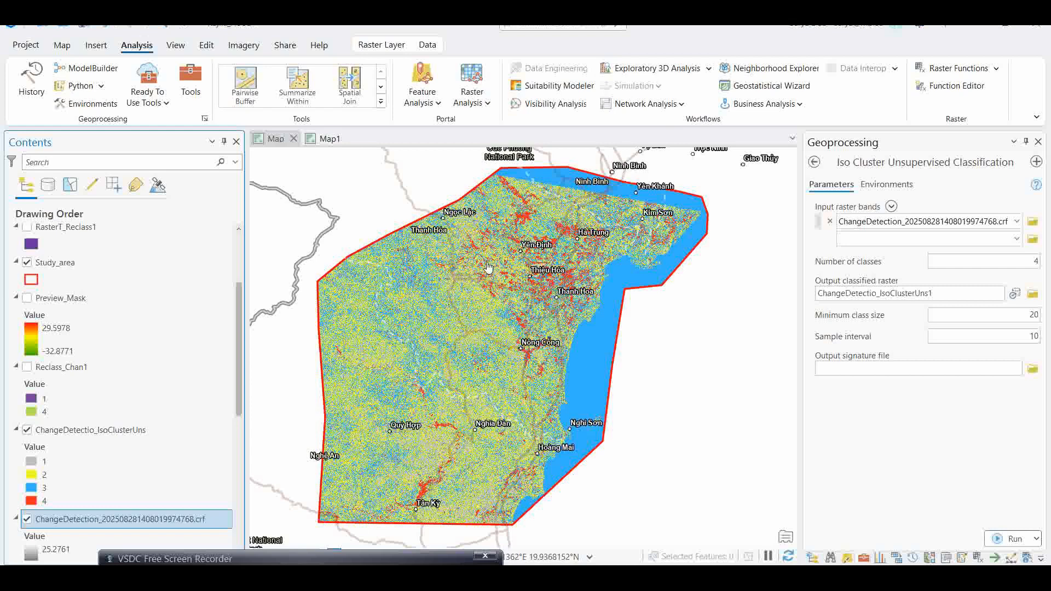
- Open the Reclassify tool from the Reclass toolset with ChangeDetectio_IsoClusterUns as the input raster
{"action": "left_click", "coordinate": [814, 162]}
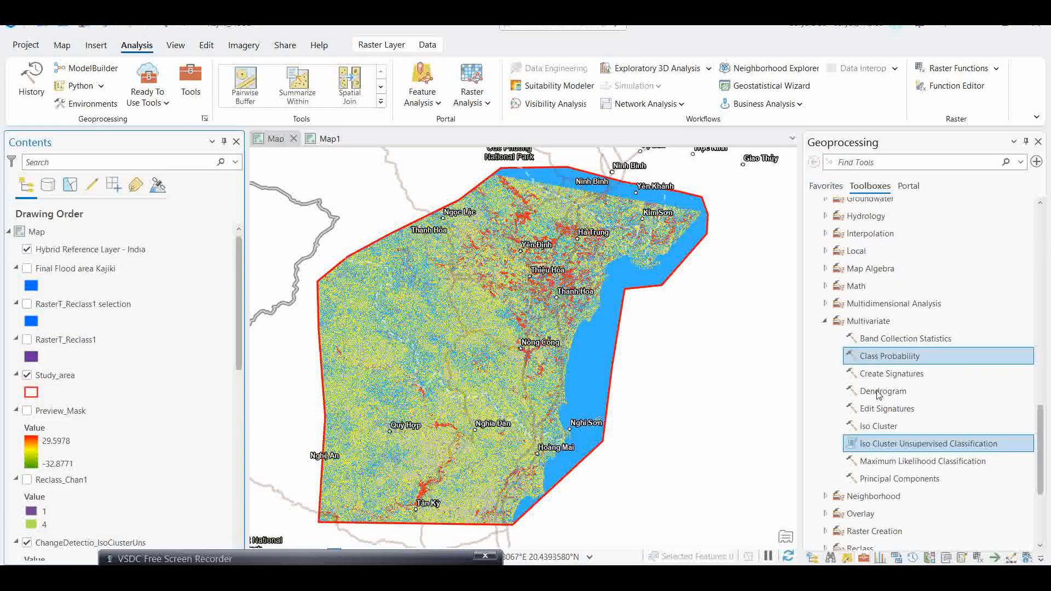
{"action": "left_click", "coordinate": [826, 450]}
{"action": "scroll", "coordinate": [939, 399], "scroll_direction": "down", "scroll_amount": 3}
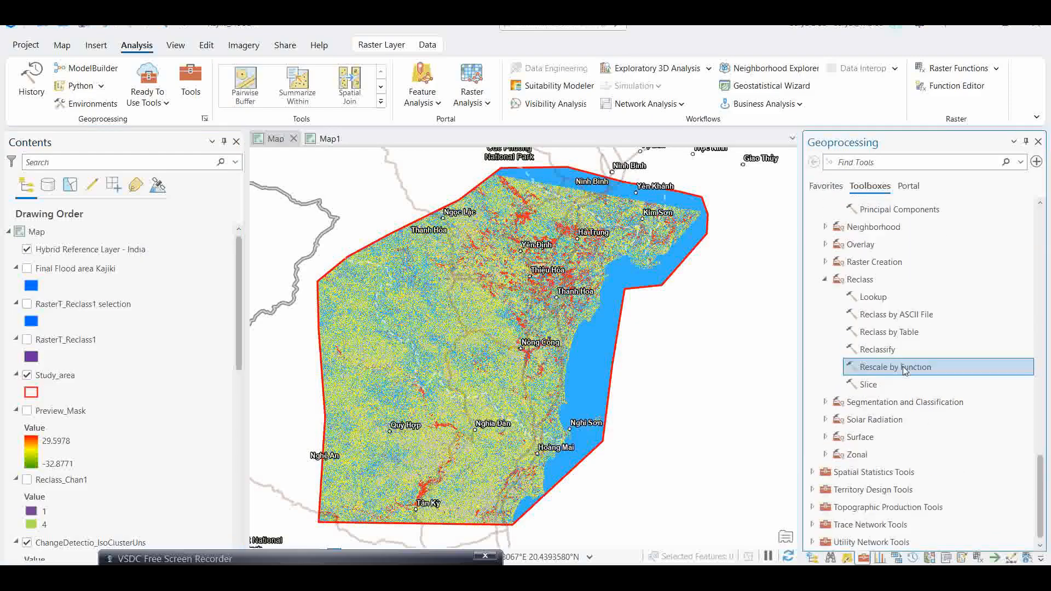
{"action": "left_click", "coordinate": [883, 353]}
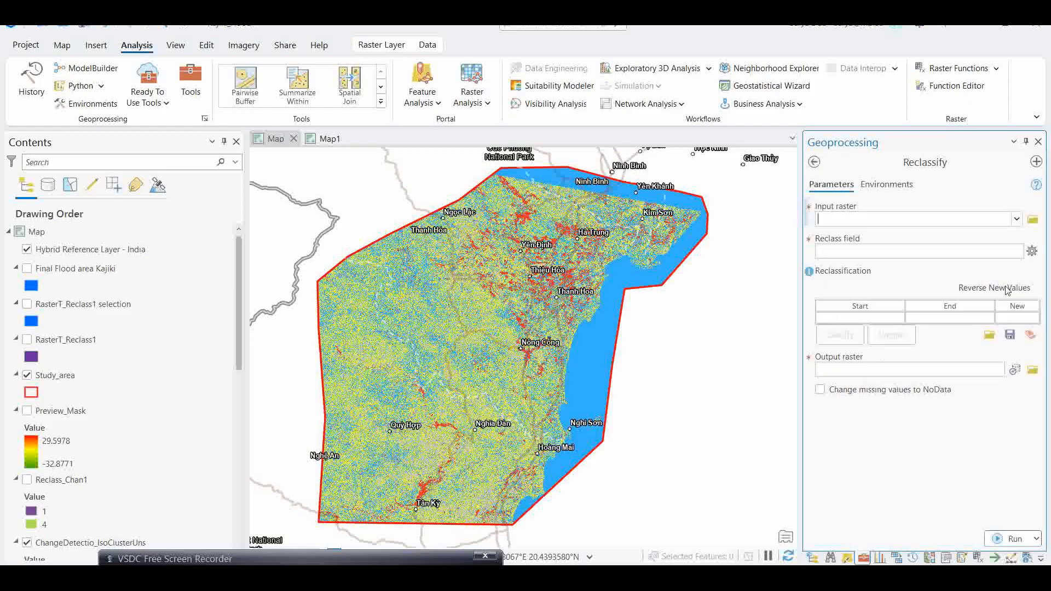
{"action": "left_click", "coordinate": [1016, 220]}
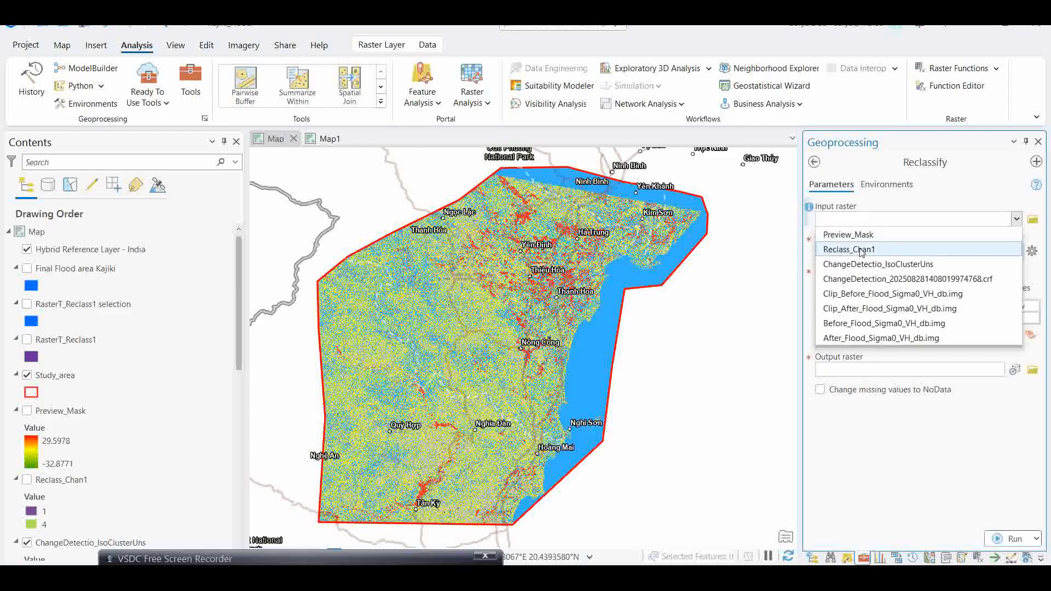
{"action": "left_click", "coordinate": [876, 267]}
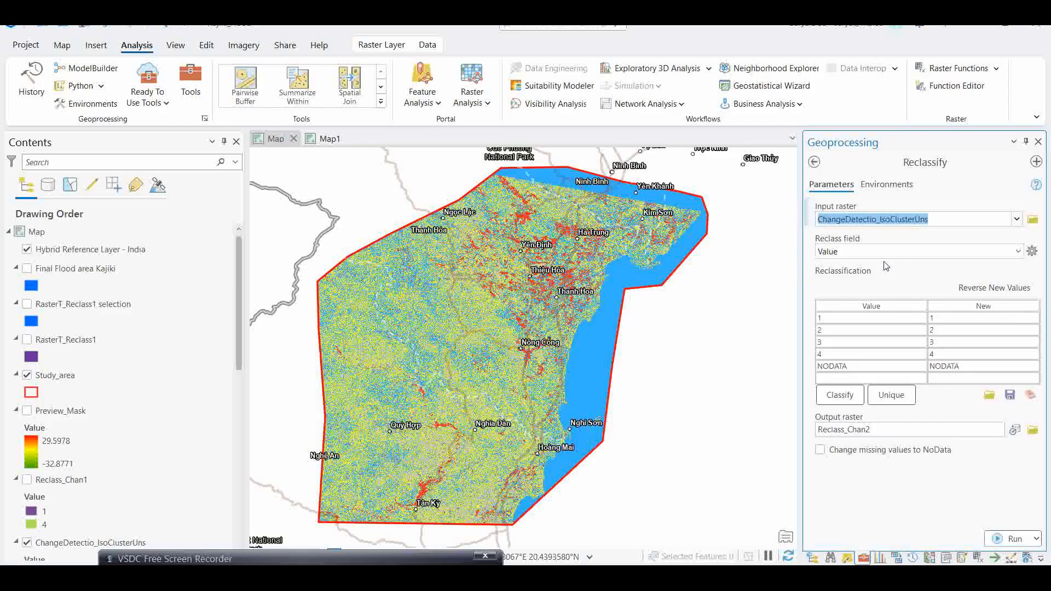
- Reclassify values 2 and 3 to the new value 1, leaving 1 and 4 unchanged
{"action": "left_click", "coordinate": [935, 331]}
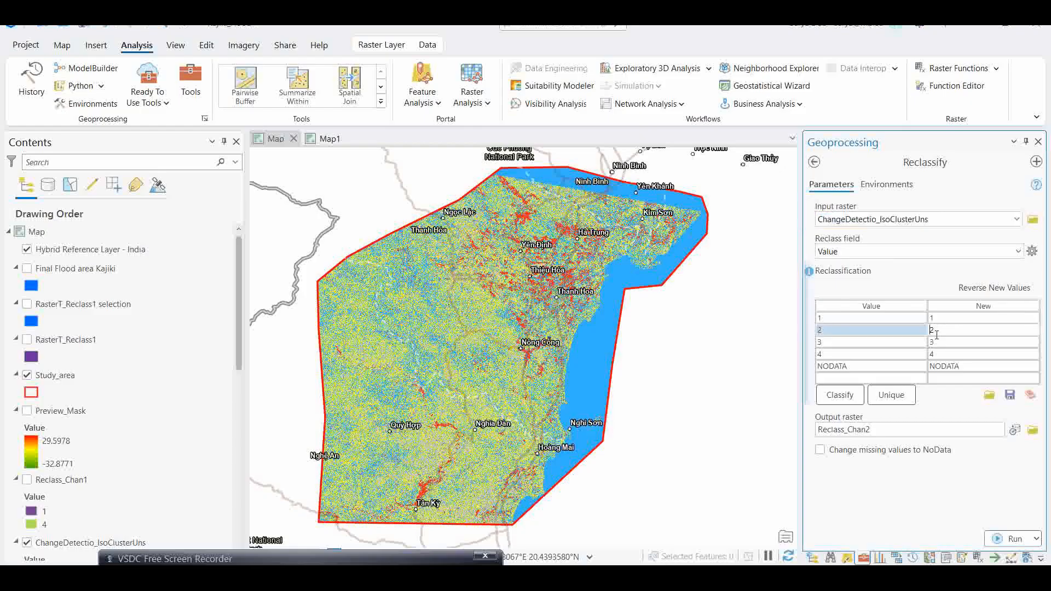
{"action": "key", "text": "Return"}
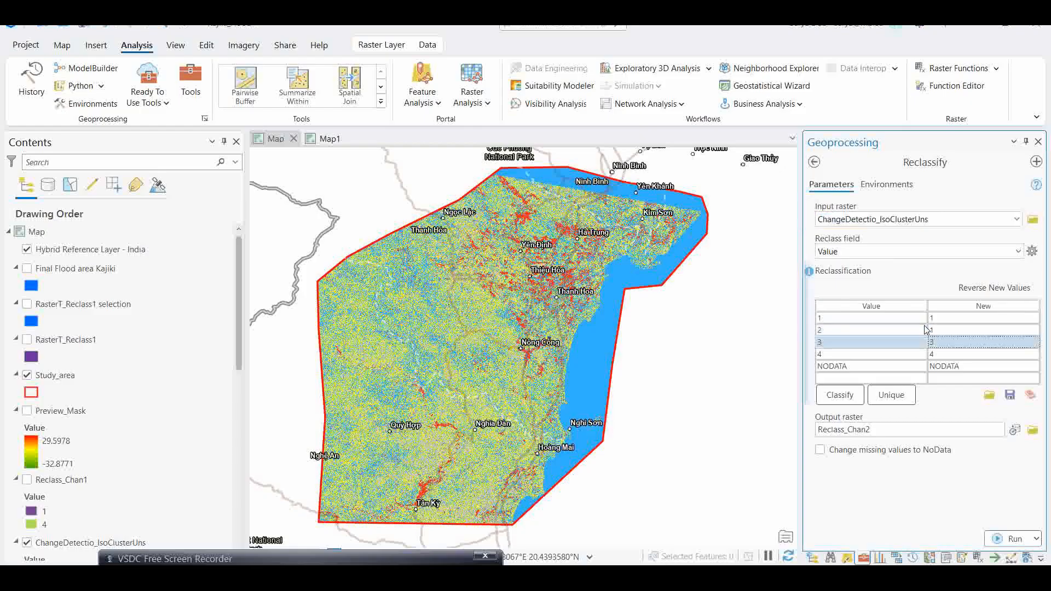
{"action": "type", "text": "1"}
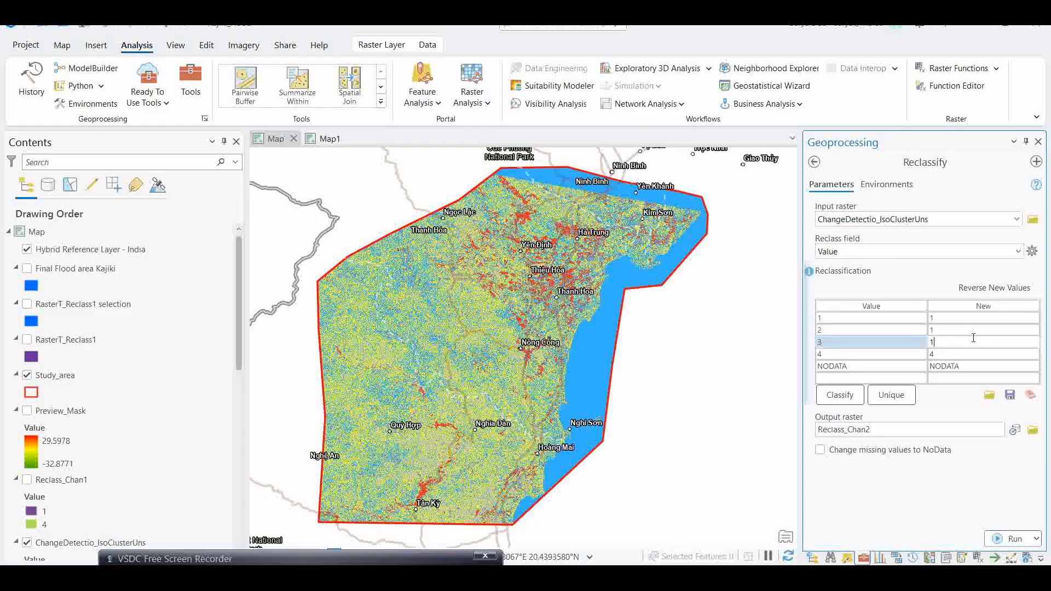
{"action": "key", "text": "Return"}
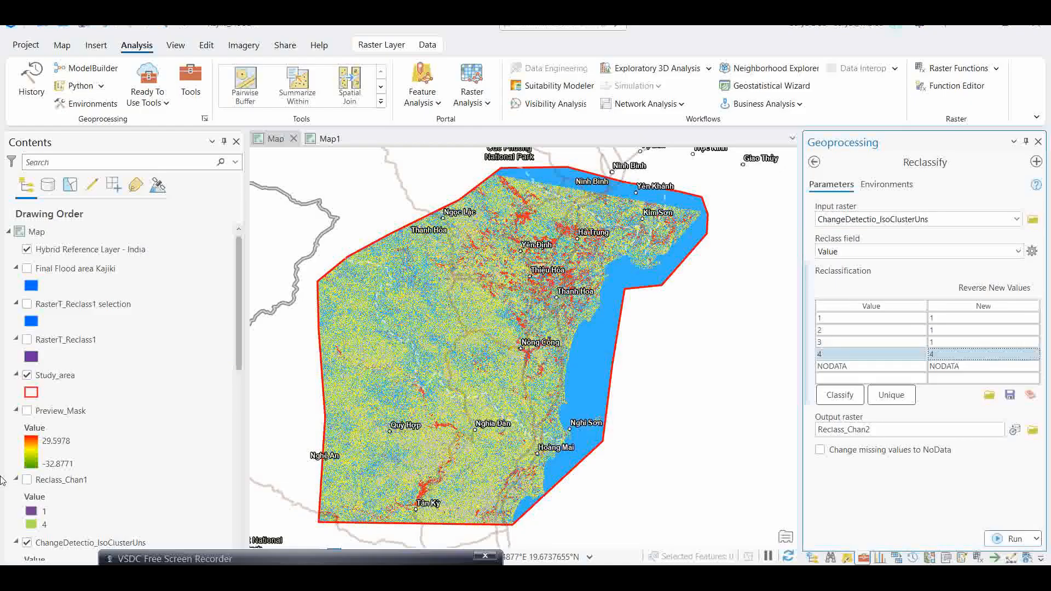
- Show the Reclass_Chan1 layer and open Raster to Polygon with Reclass_Chan1 as the input raster
{"action": "left_click", "coordinate": [26, 481]}
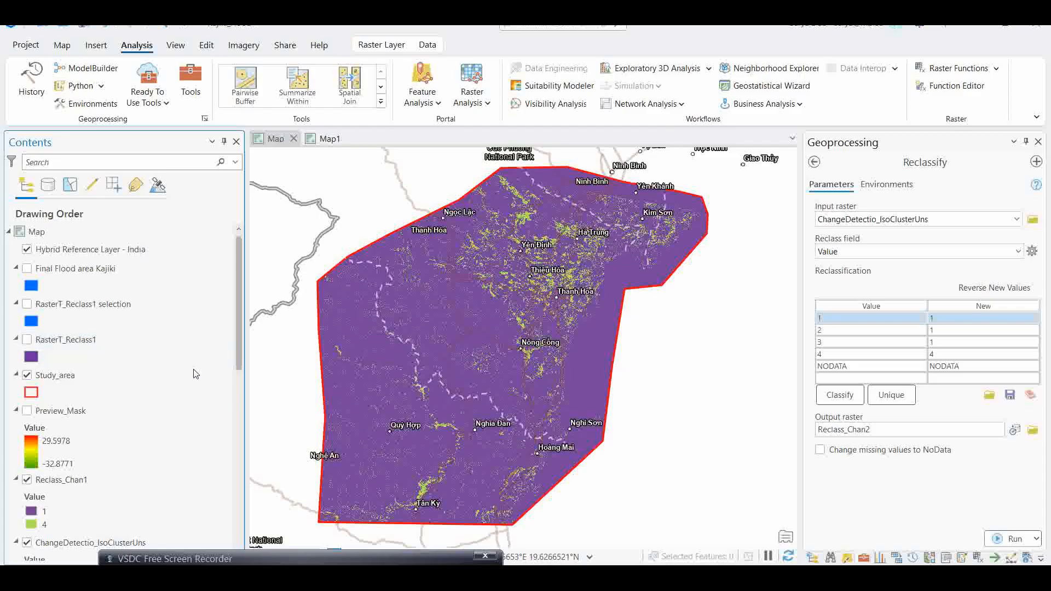
{"action": "left_click", "coordinate": [816, 163]}
{"action": "left_click", "coordinate": [821, 186]}
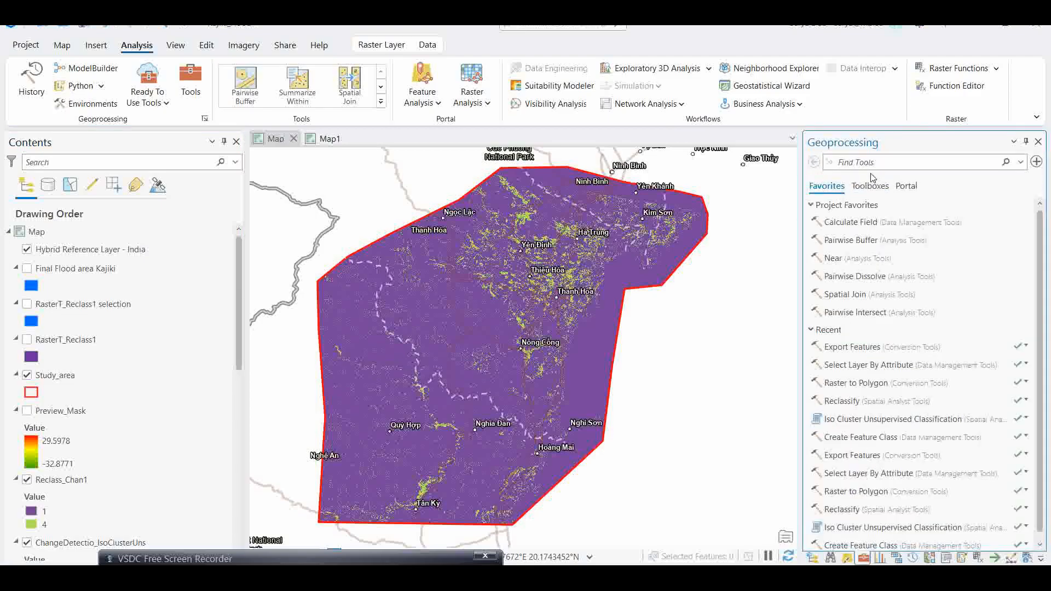
{"action": "left_click", "coordinate": [876, 163]}
{"action": "type", "text": "raster to poly"}
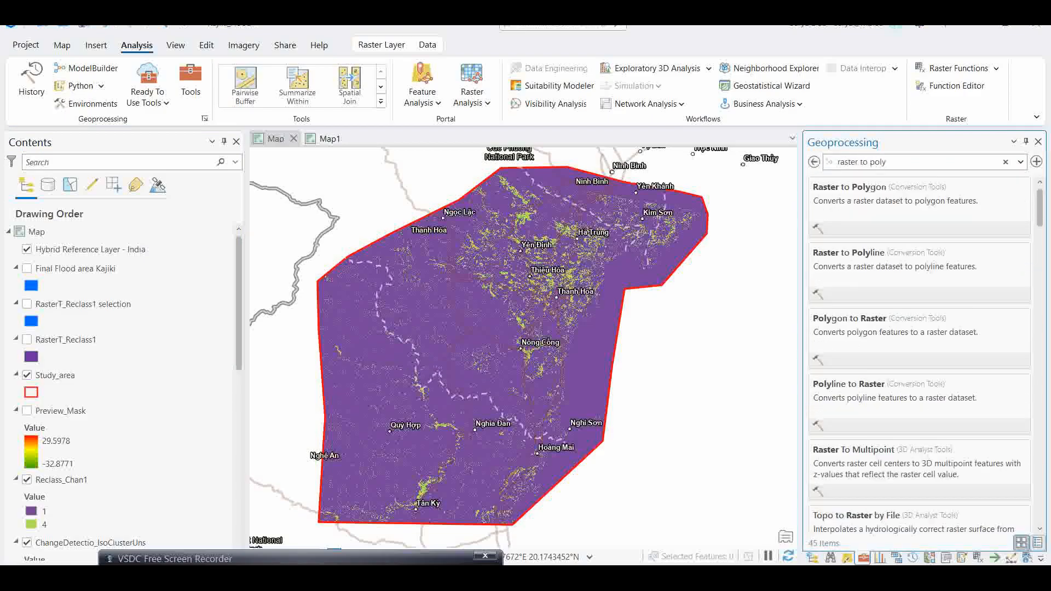
{"action": "left_click", "coordinate": [872, 194]}
{"action": "left_click", "coordinate": [946, 219]}
{"action": "left_click", "coordinate": [1017, 219]}
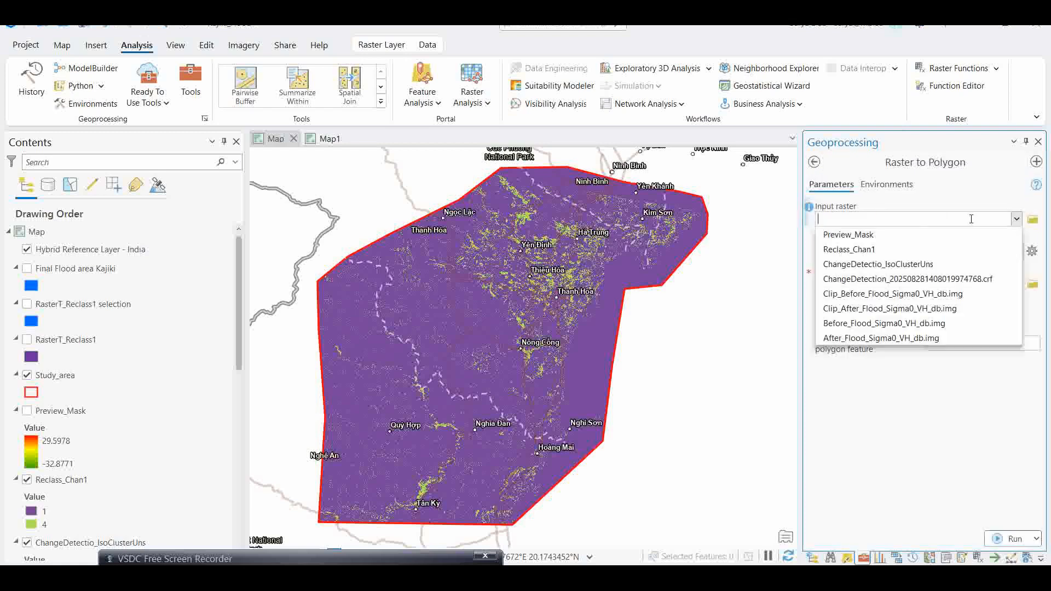
{"action": "left_click", "coordinate": [850, 249]}
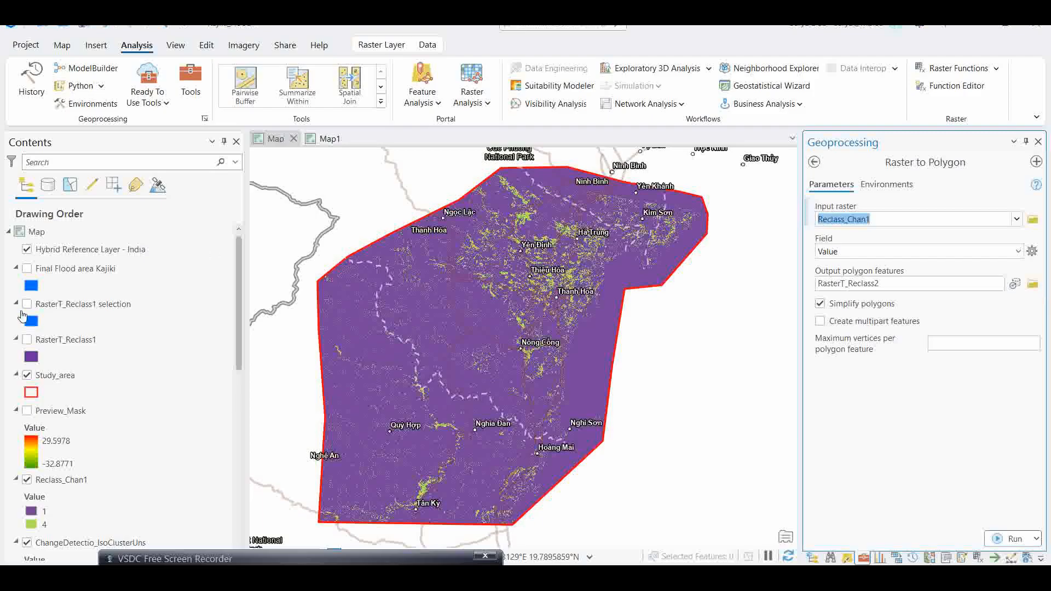
- Display the RasterT_Reclass1 polygon layer and open its attribute table
{"action": "left_click", "coordinate": [26, 340]}
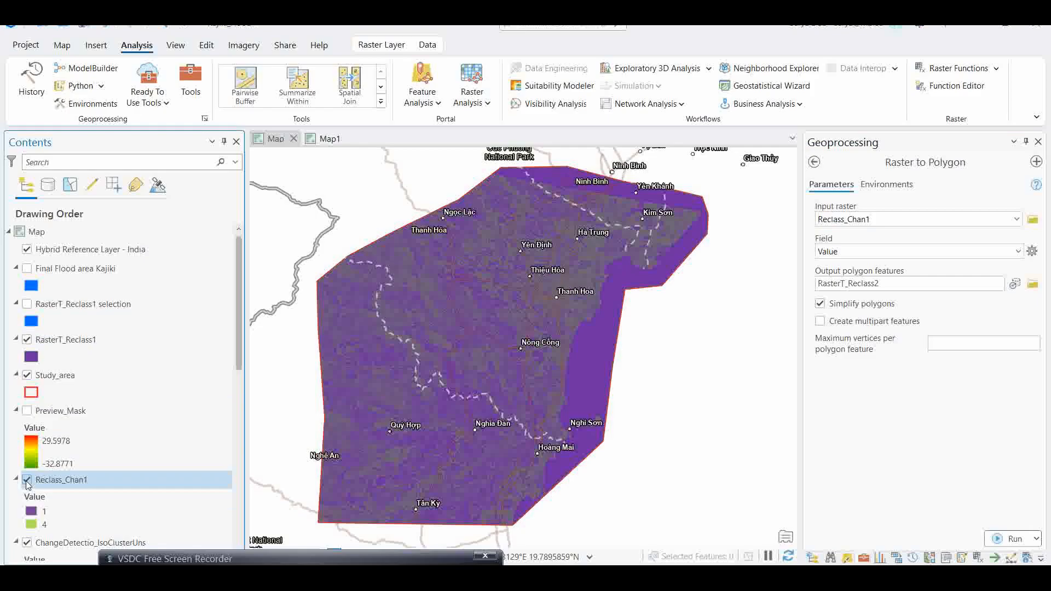
{"action": "scroll", "coordinate": [25, 481], "scroll_direction": "down", "scroll_amount": 1}
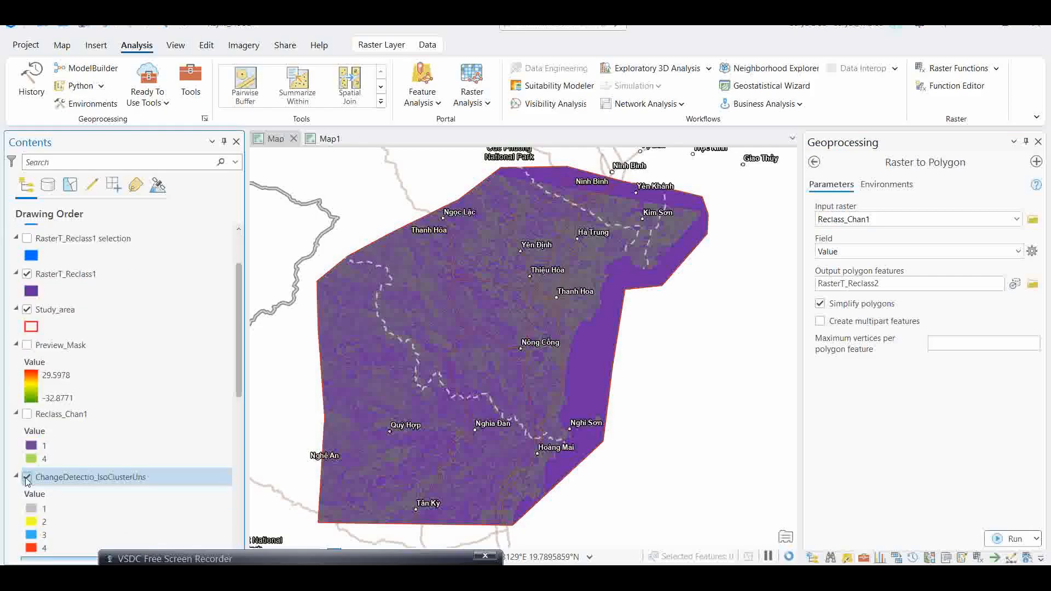
{"action": "scroll", "coordinate": [27, 474], "scroll_direction": "down", "scroll_amount": 2}
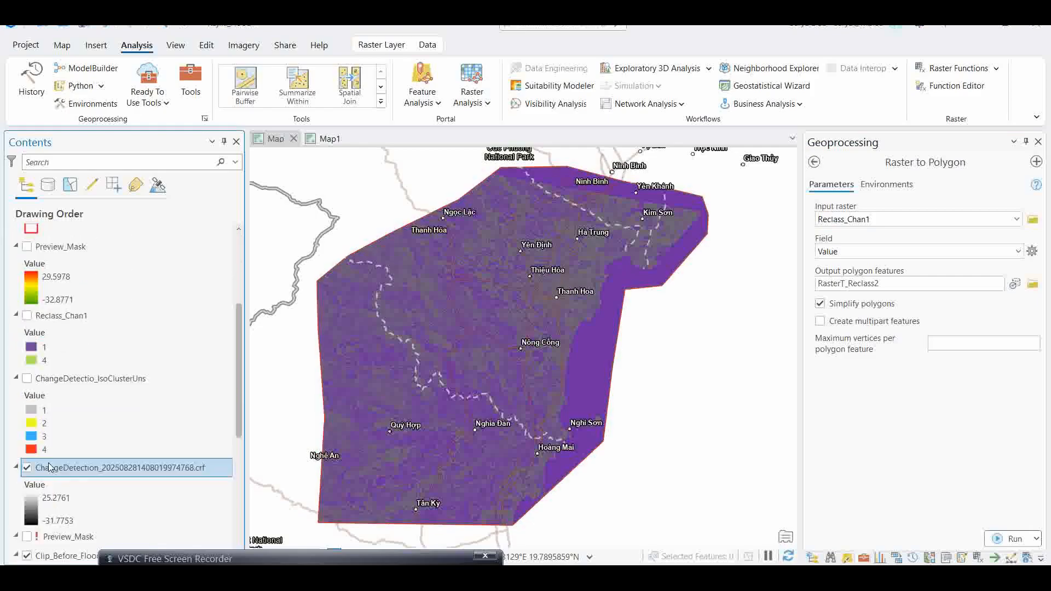
{"action": "scroll", "coordinate": [44, 310], "scroll_direction": "up", "scroll_amount": 4}
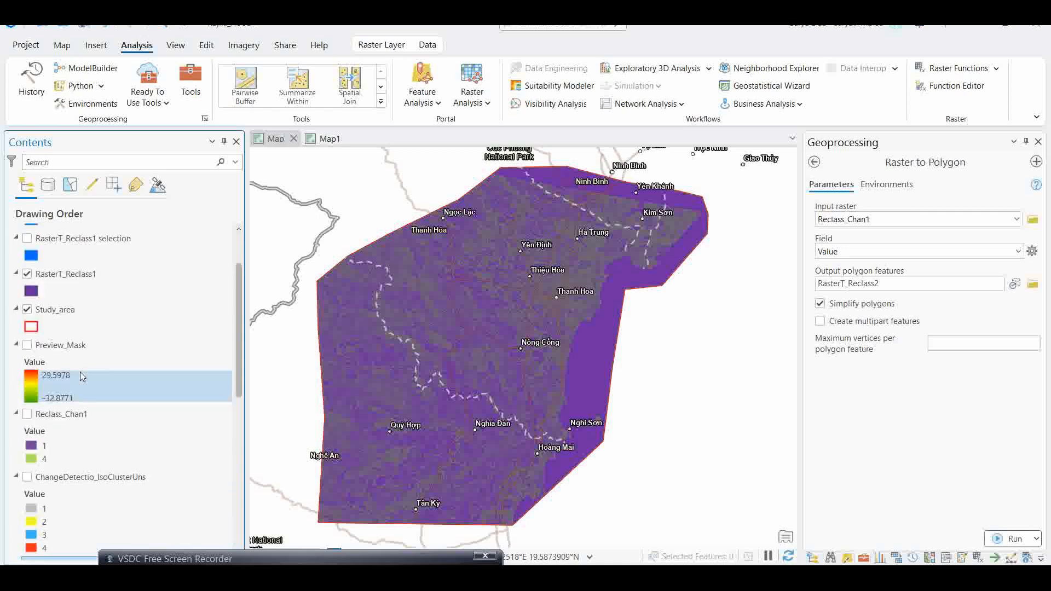
{"action": "left_click", "coordinate": [54, 341]}
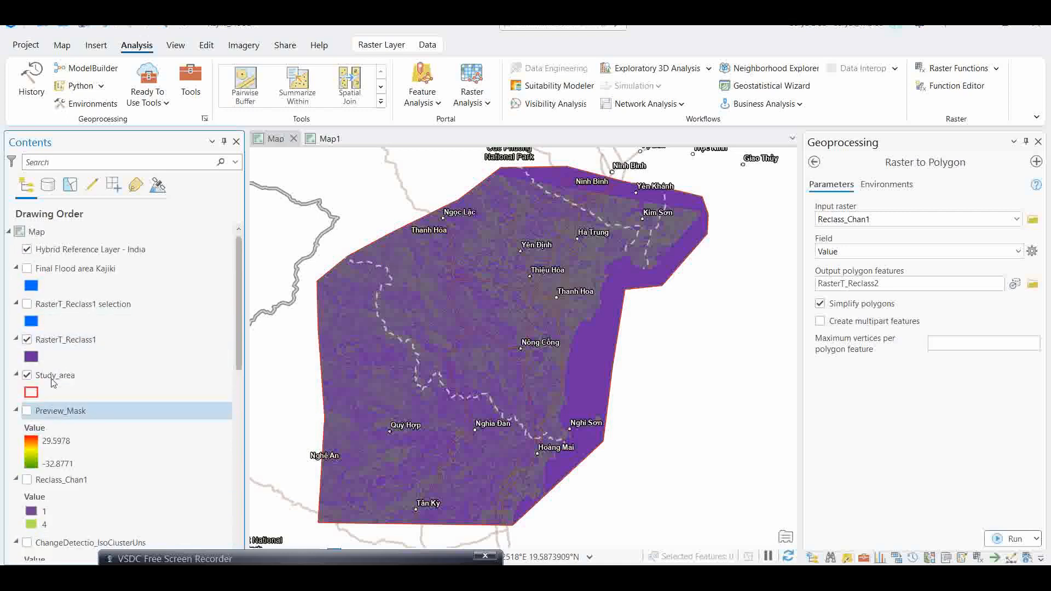
{"action": "right_click", "coordinate": [75, 345]}
{"action": "left_click", "coordinate": [109, 94]}
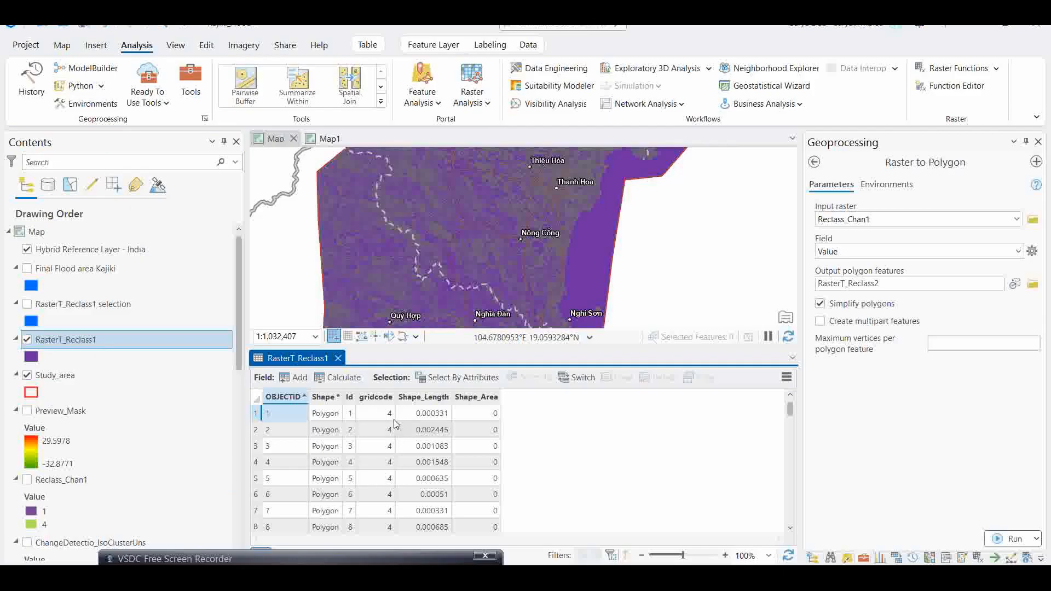
- Select RasterT_Reclass1 polygons where gridcode is equal to 4 using Select By Attributes
{"action": "left_click", "coordinate": [446, 384]}
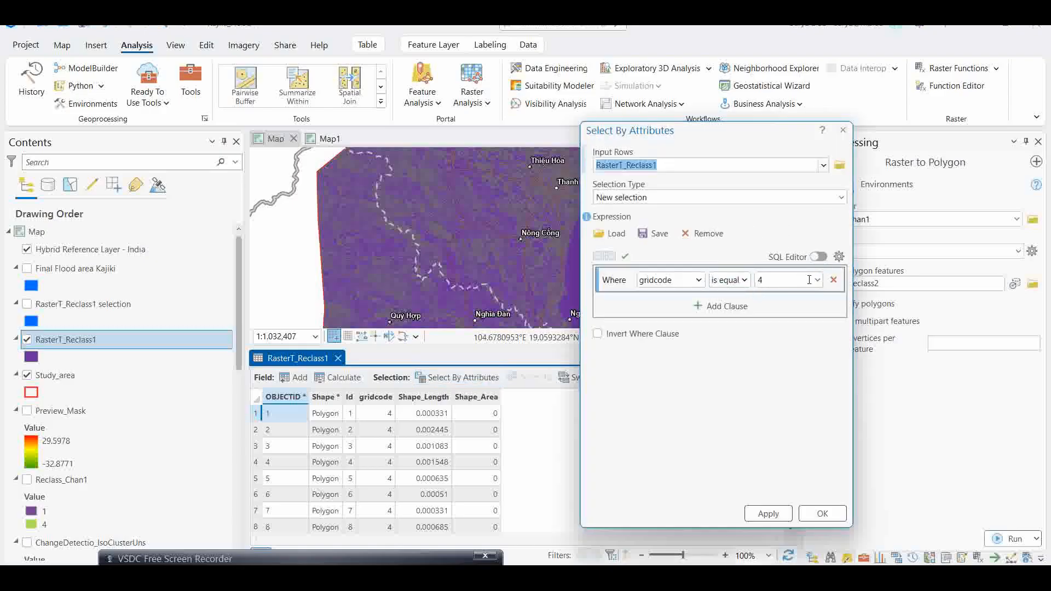
{"action": "left_click", "coordinate": [769, 516]}
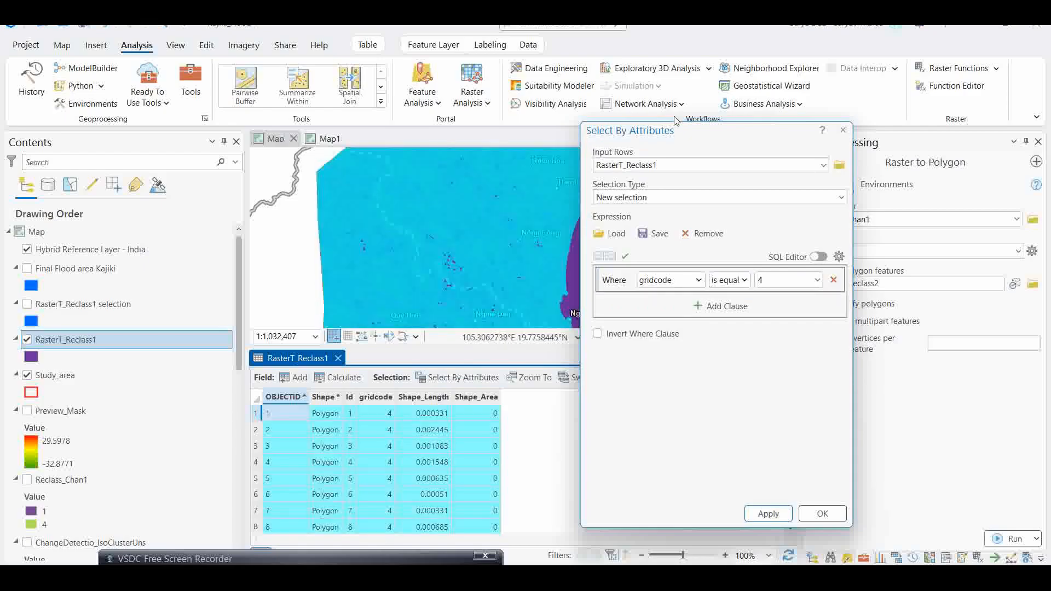
{"action": "left_click_drag", "start_coordinate": [736, 135], "coordinate": [805, 134]}
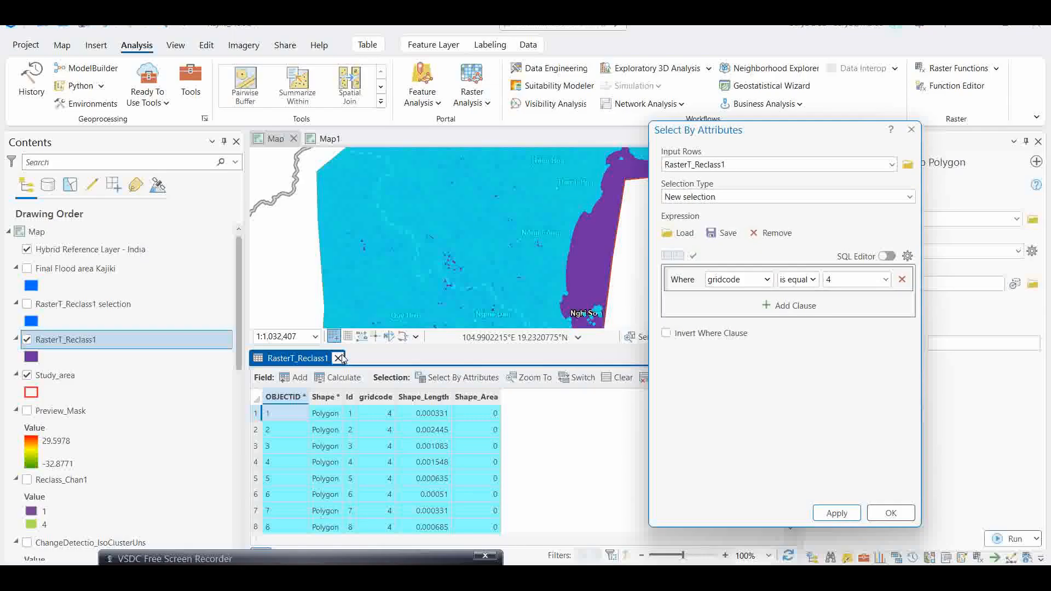
- Close the Select By Attributes dialog and the RasterT_Reclass1 attribute table
{"action": "right_click", "coordinate": [71, 347]}
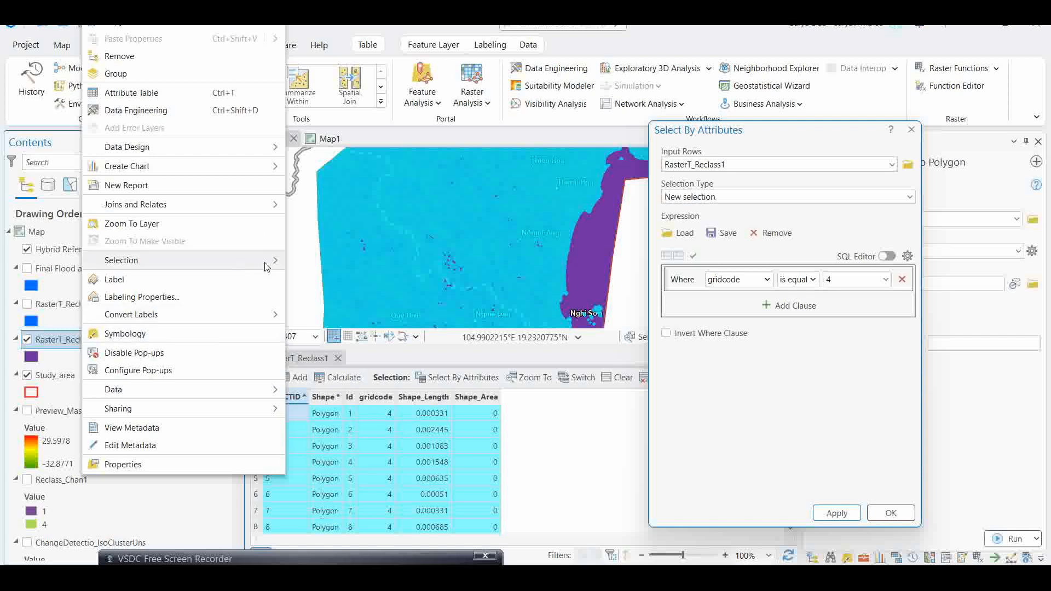
{"action": "mouse_move", "coordinate": [274, 268]}
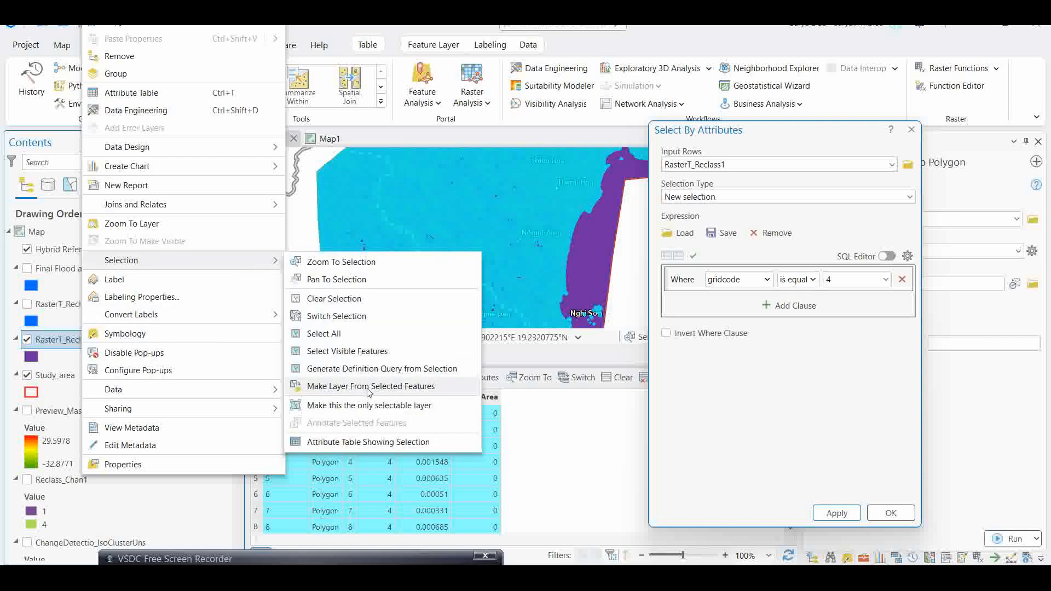
{"action": "left_click", "coordinate": [911, 130]}
{"action": "left_click", "coordinate": [911, 129]}
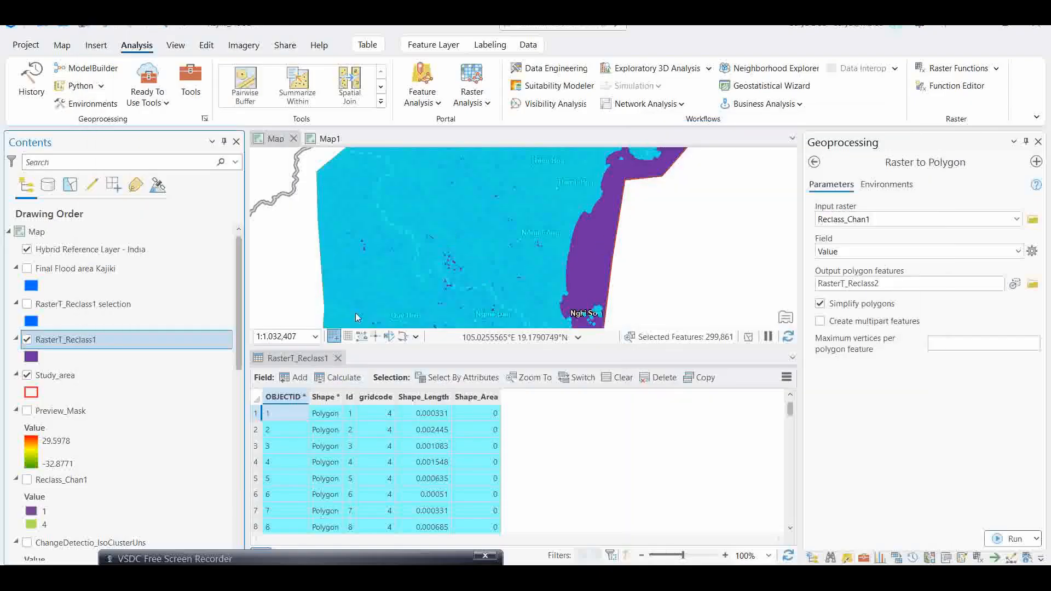
{"action": "left_click", "coordinate": [64, 46]}
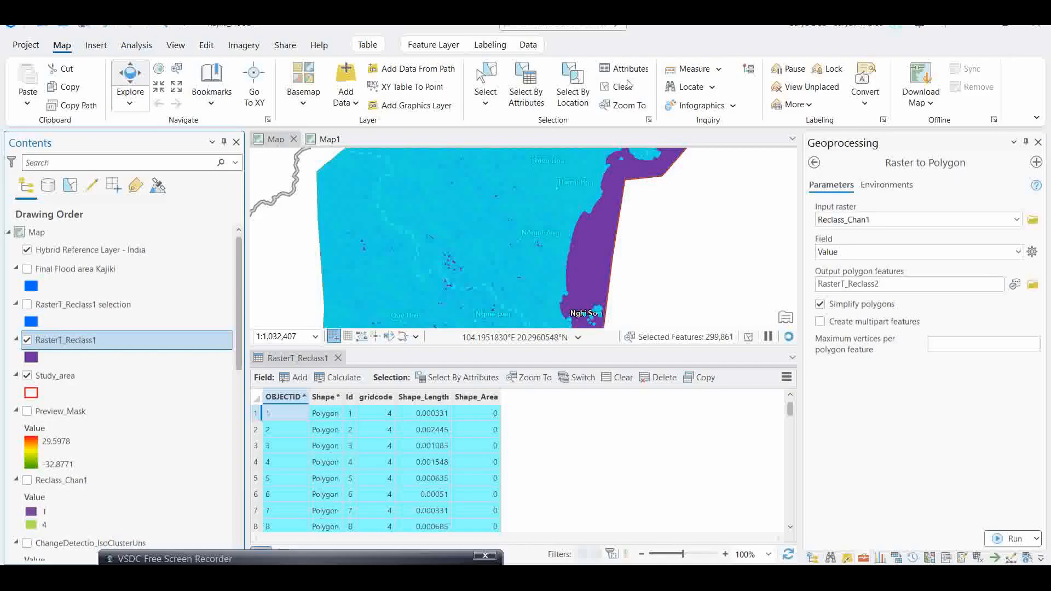
{"action": "left_click", "coordinate": [338, 358]}
- Hide the RasterT_Reclass1 layer and display the RasterT_Reclass1 selection layer on the map
{"action": "left_click", "coordinate": [27, 340]}
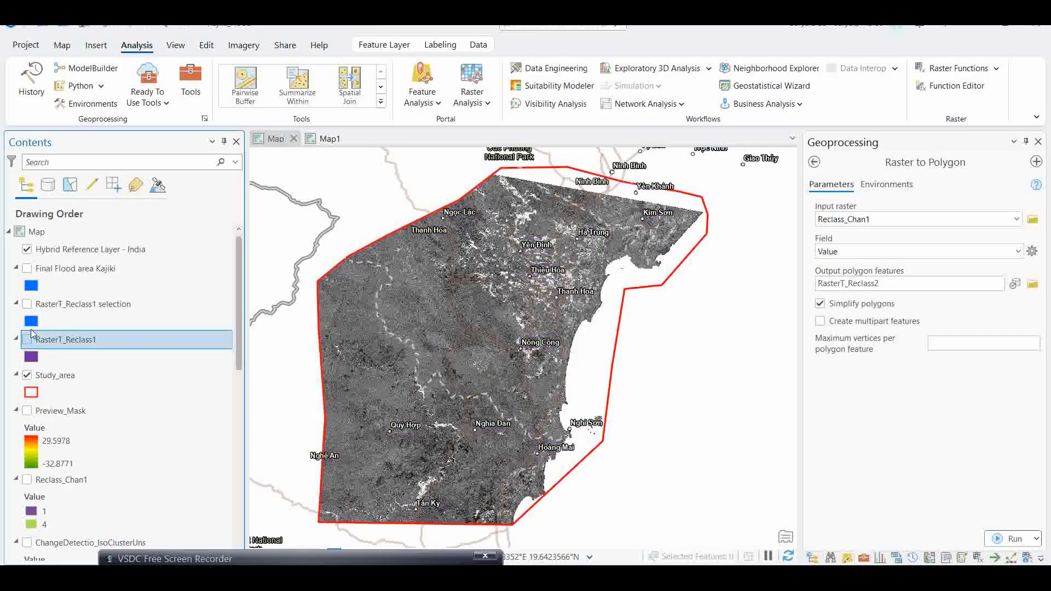
{"action": "left_click", "coordinate": [27, 304]}
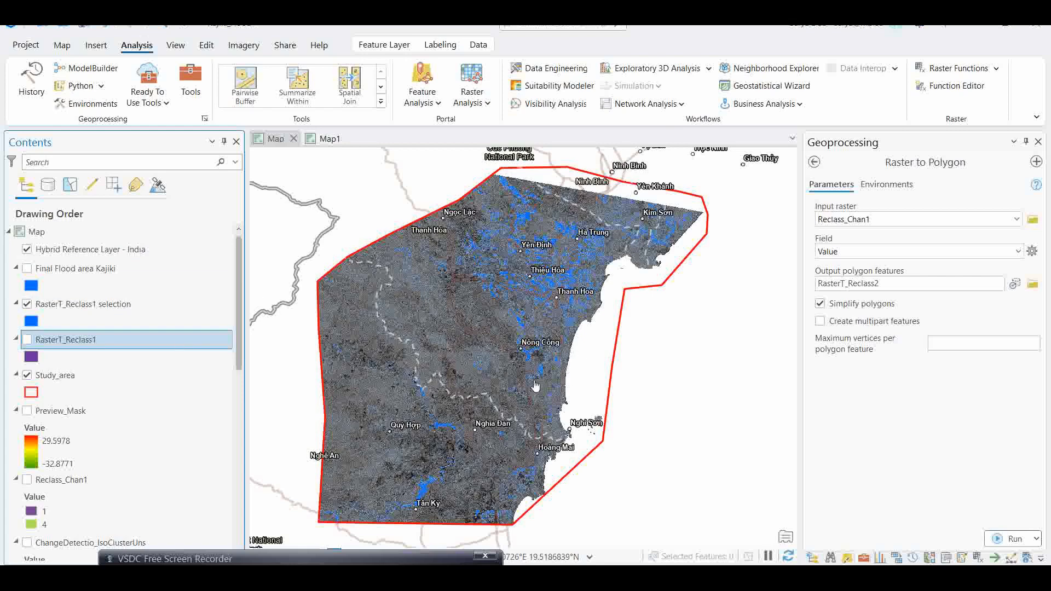
{"action": "left_click", "coordinate": [55, 48]}
{"action": "left_click", "coordinate": [486, 102]}
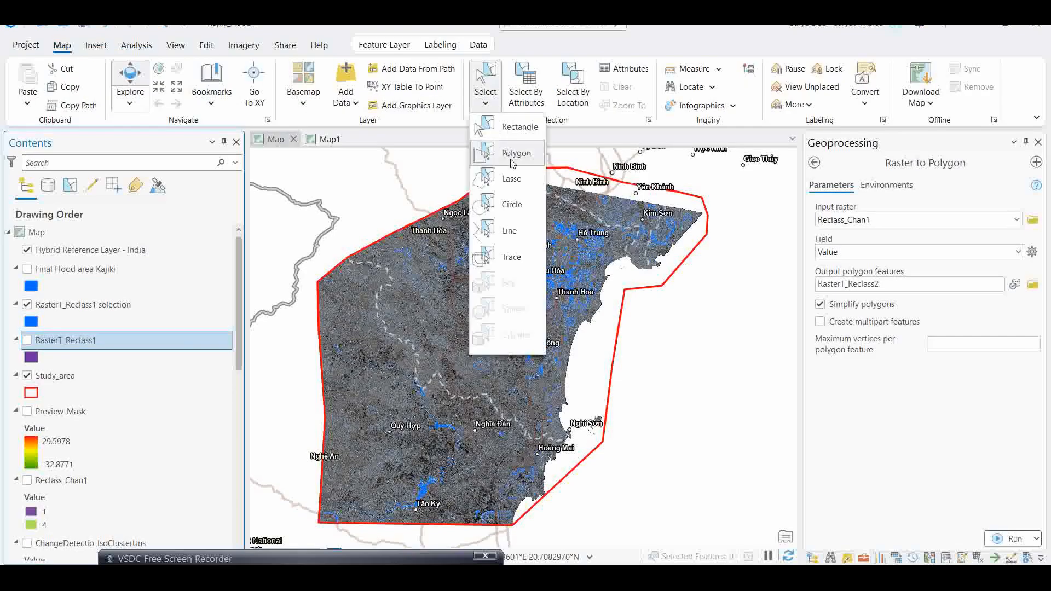
{"action": "left_click", "coordinate": [489, 157]}
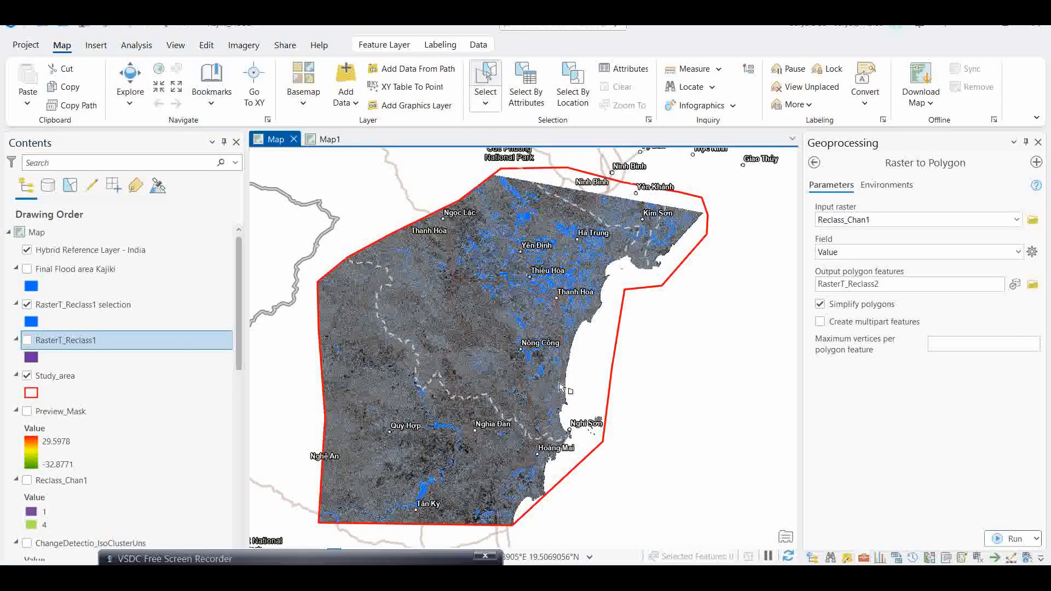
{"action": "mouse_move", "coordinate": [499, 341]}
{"action": "left_mouse_down"}
{"action": "mouse_move", "coordinate": [436, 276]}
{"action": "mouse_move", "coordinate": [429, 230]}
{"action": "mouse_move", "coordinate": [474, 207]}
{"action": "mouse_move", "coordinate": [490, 178]}
{"action": "mouse_move", "coordinate": [618, 198]}
{"action": "mouse_move", "coordinate": [693, 224]}
{"action": "mouse_move", "coordinate": [591, 340]}
{"action": "left_mouse_up"}
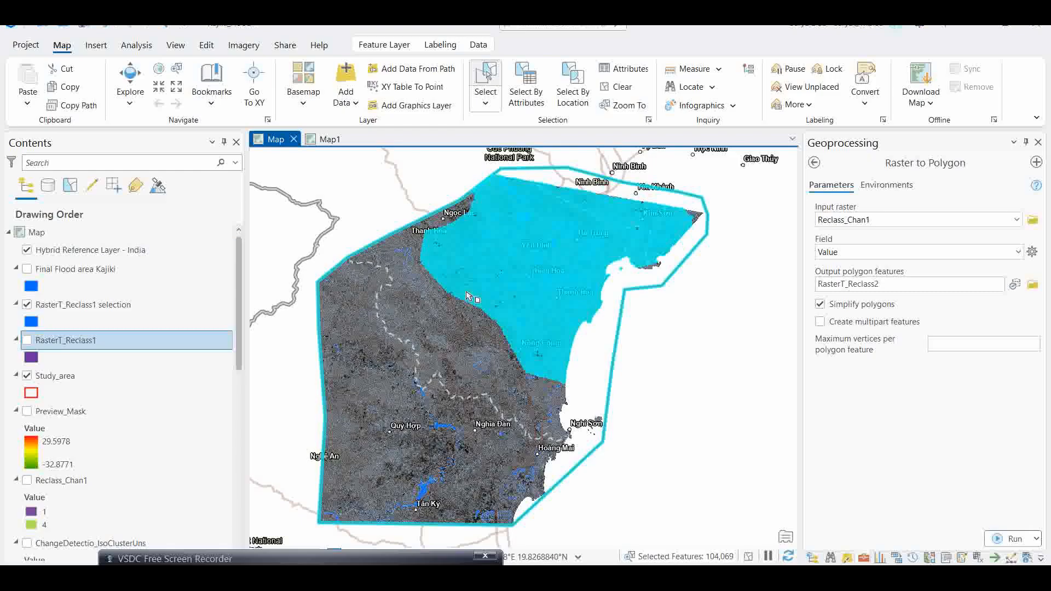
{"action": "left_click", "coordinate": [624, 88]}
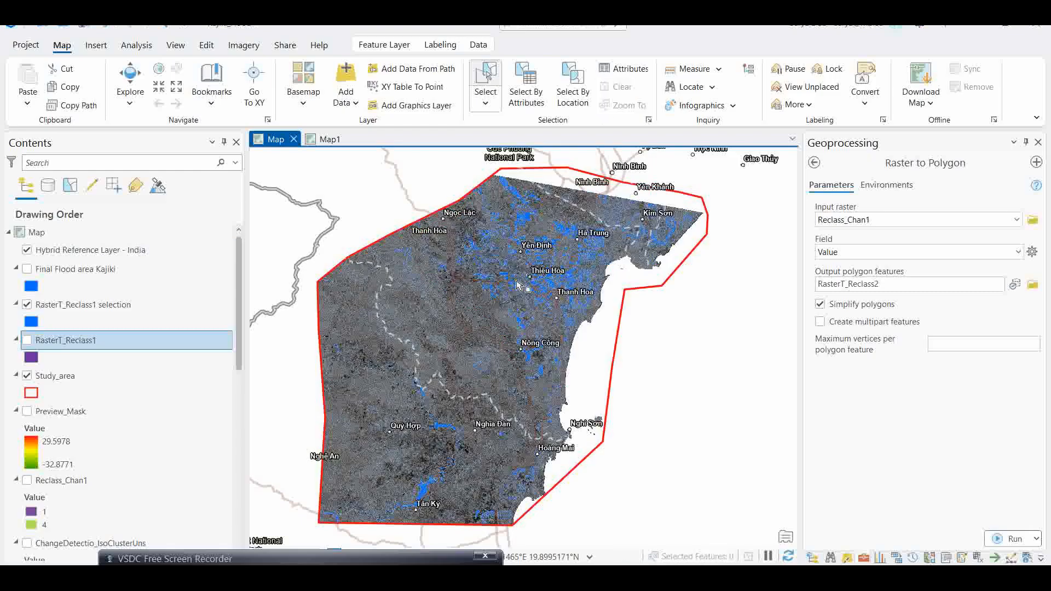
- Hide the RasterT_Reclass1 selection layer and display the Final Flood area Kajiki layer
{"action": "left_click", "coordinate": [27, 307]}
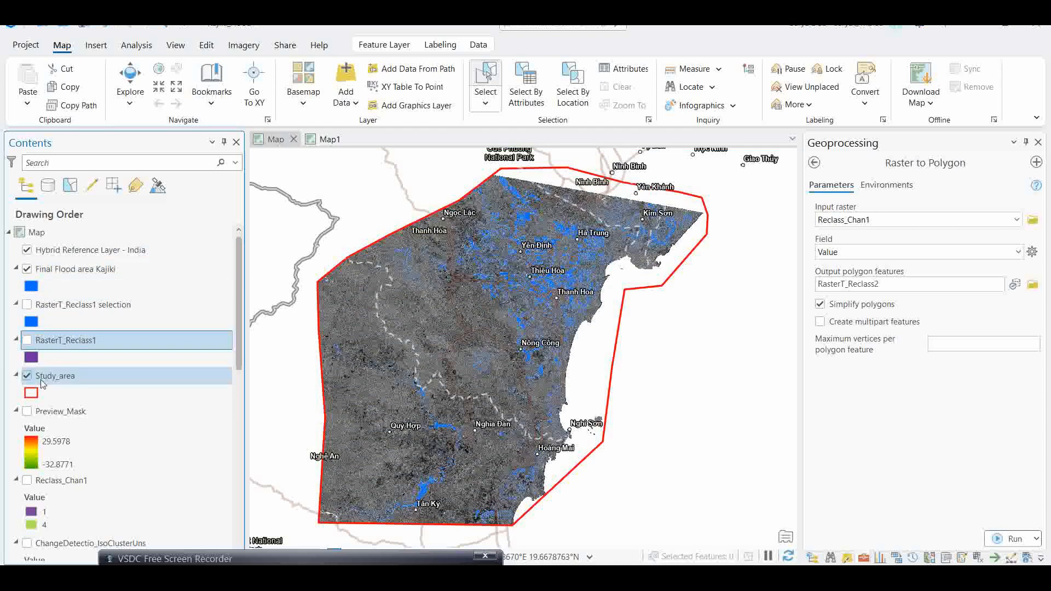
{"action": "left_click", "coordinate": [27, 269]}
{"action": "left_click", "coordinate": [28, 270]}
{"action": "left_click", "coordinate": [26, 269]}
- Display the ChangeDetection_202508281408019974768.crf raster beneath the flood layers
{"action": "scroll", "coordinate": [29, 382], "scroll_direction": "down", "scroll_amount": 5}
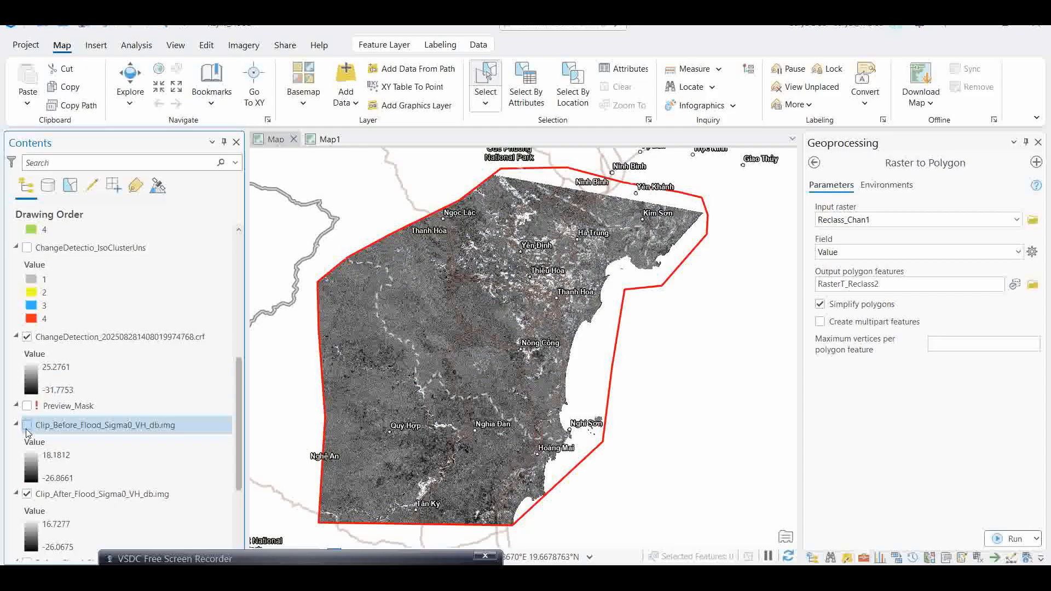
{"action": "scroll", "coordinate": [25, 278], "scroll_direction": "up", "scroll_amount": 5}
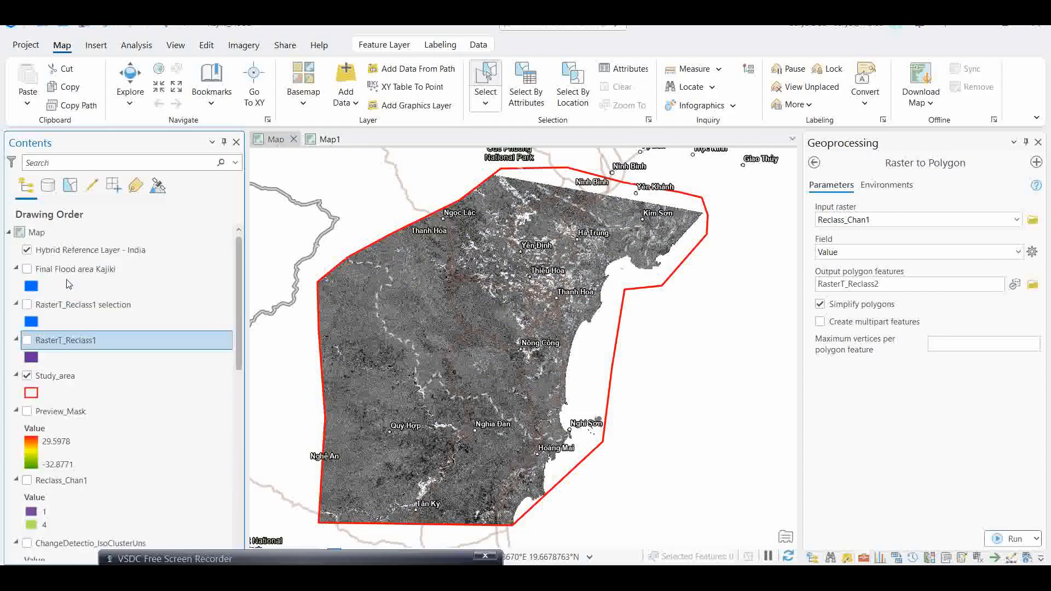
{"action": "left_click", "coordinate": [27, 269]}
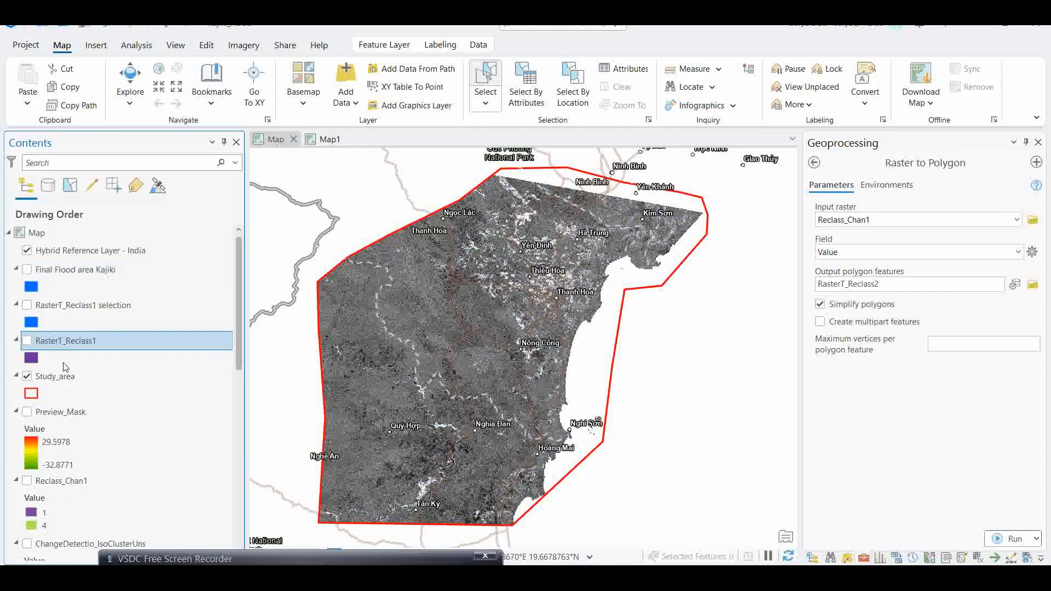
{"action": "scroll", "coordinate": [65, 366], "scroll_direction": "down", "scroll_amount": 3}
{"action": "left_click", "coordinate": [27, 436]}
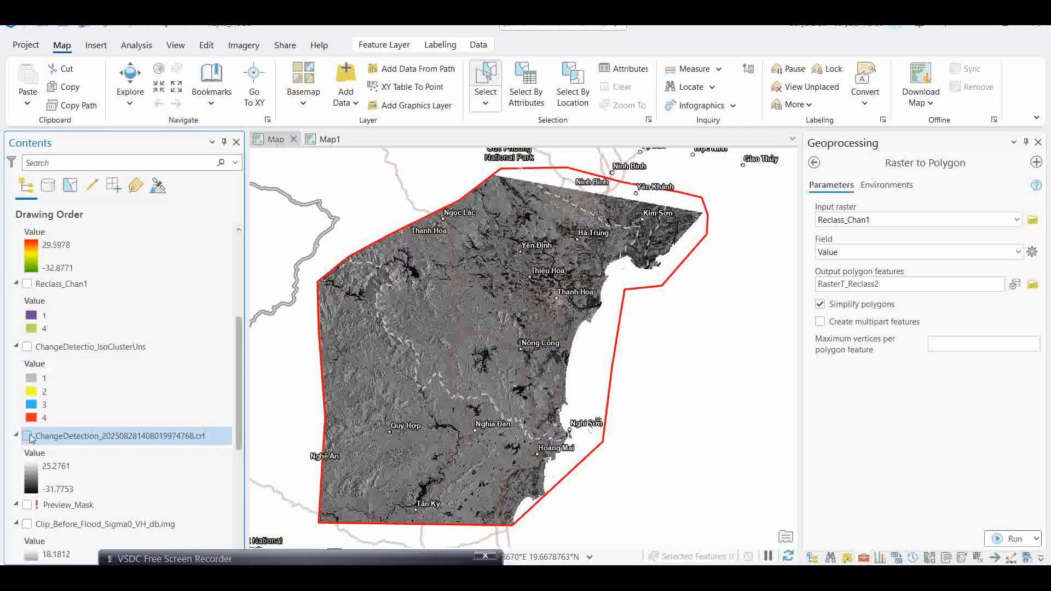
- Toggle the Final Flood area Kajiki layer on and off repeatedly to compare it with the underlying raster
{"action": "scroll", "coordinate": [59, 446], "scroll_direction": "down", "scroll_amount": 5}
{"action": "scroll", "coordinate": [90, 378], "scroll_direction": "up", "scroll_amount": 8}
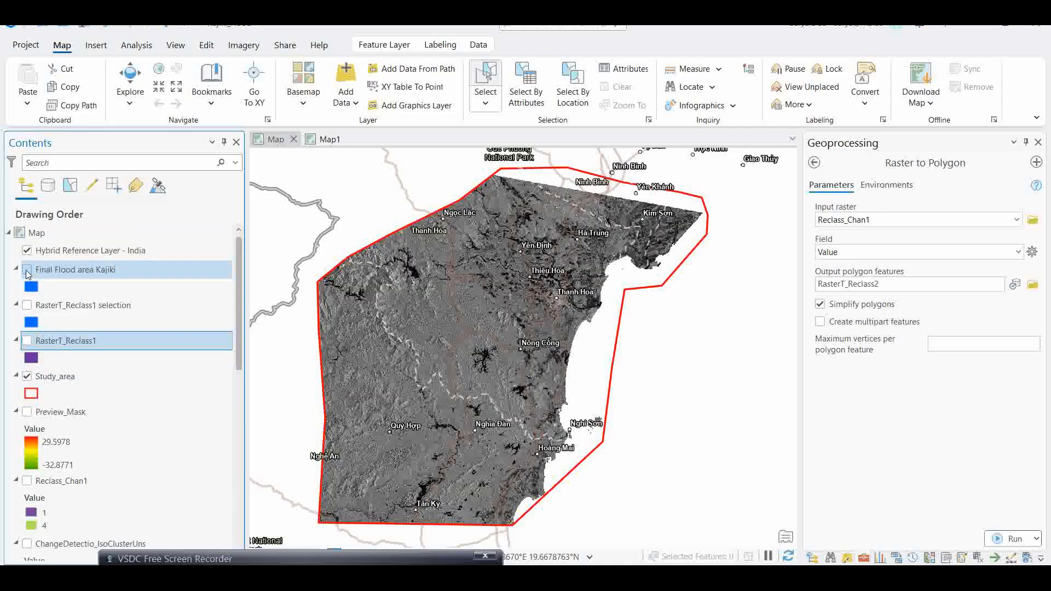
{"action": "left_click", "coordinate": [27, 270]}
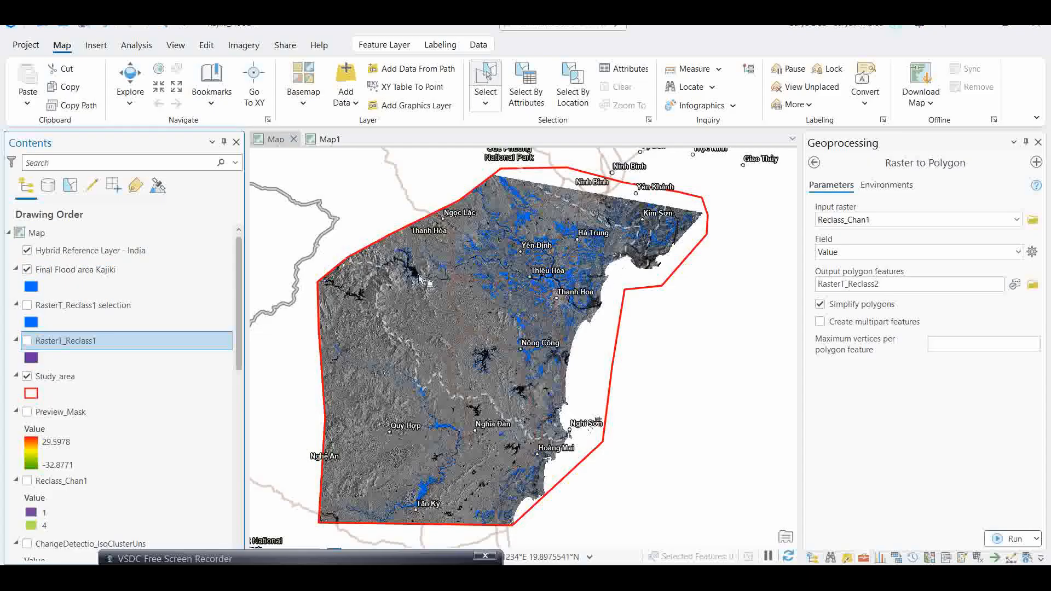
{"action": "left_click", "coordinate": [26, 270]}
{"action": "left_click", "coordinate": [26, 270]}
{"action": "left_click", "coordinate": [26, 269]}
{"action": "left_click", "coordinate": [27, 270]}
{"action": "left_click", "coordinate": [27, 270]}
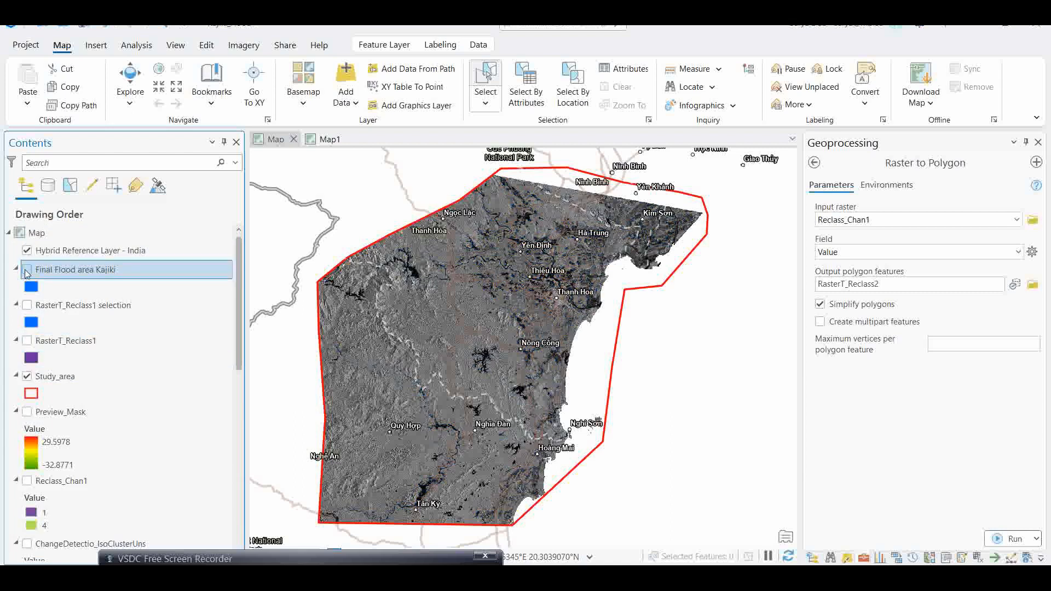
{"action": "left_click", "coordinate": [27, 271]}
{"action": "left_click", "coordinate": [27, 270]}
{"action": "left_click", "coordinate": [27, 270]}
{"action": "left_click", "coordinate": [26, 270]}
{"action": "left_click", "coordinate": [27, 270]}
{"action": "left_click", "coordinate": [27, 269]}
{"action": "left_click", "coordinate": [27, 270]}
{"action": "left_click", "coordinate": [27, 270]}
{"action": "left_click", "coordinate": [27, 269]}
{"action": "left_click", "coordinate": [27, 270]}
{"action": "left_click", "coordinate": [27, 270]}
{"action": "left_click", "coordinate": [26, 270]}
{"action": "left_click", "coordinate": [27, 270]}
{"action": "left_click", "coordinate": [27, 270]}
{"action": "left_click", "coordinate": [27, 270]}
{"action": "left_click", "coordinate": [27, 270]}
{"action": "left_click", "coordinate": [27, 270]}
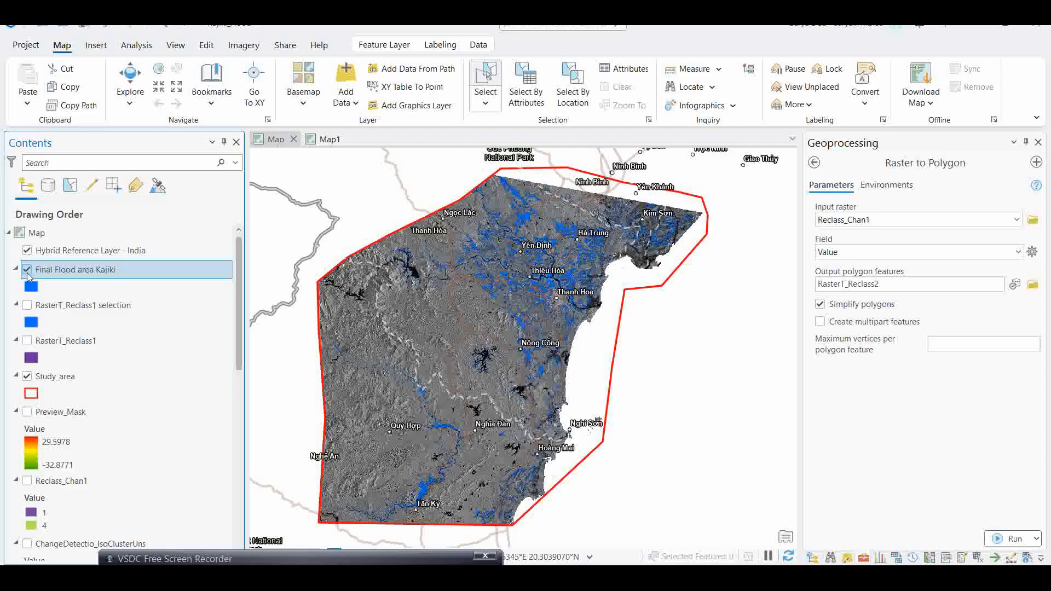
- Hide the ChangeDetection_202508281408019974768.crf raster, leaving Final Flood area Kajiki shown
{"action": "scroll", "coordinate": [47, 449], "scroll_direction": "down", "scroll_amount": 5}
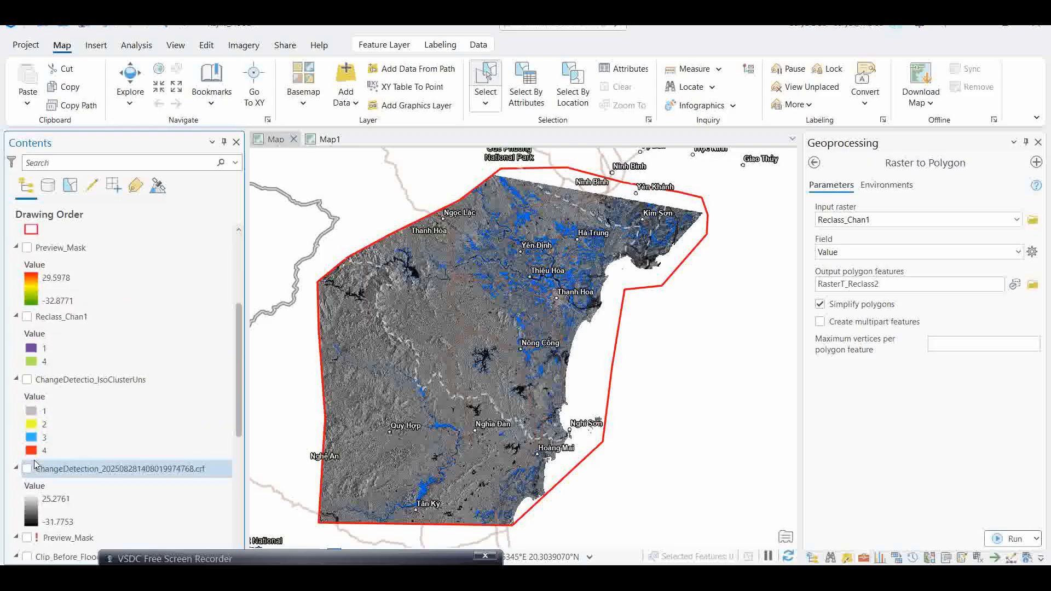
{"action": "left_click", "coordinate": [27, 436]}
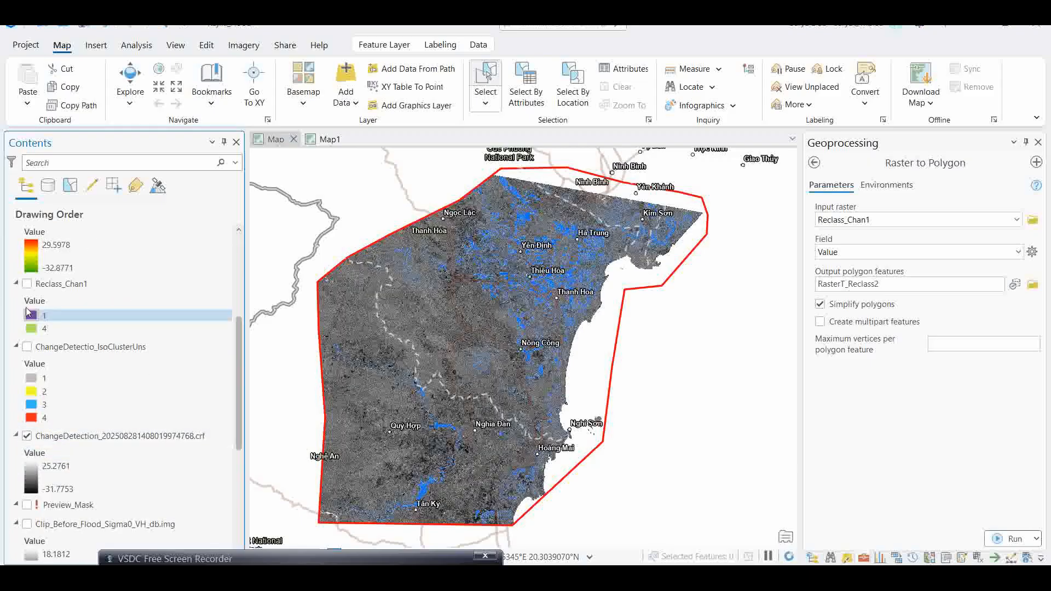
{"action": "scroll", "coordinate": [27, 356], "scroll_direction": "up", "scroll_amount": 5}
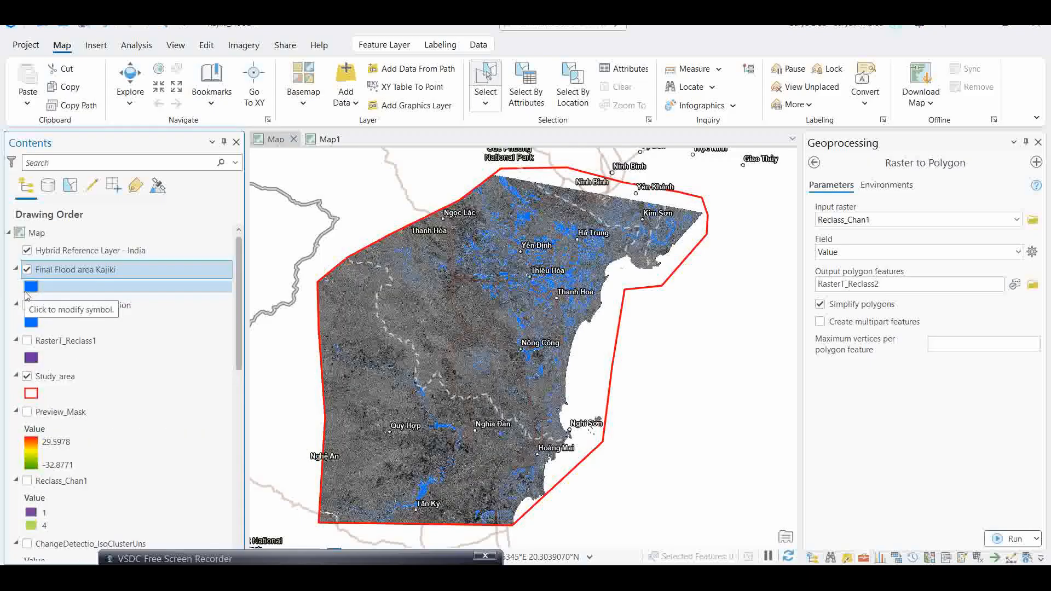